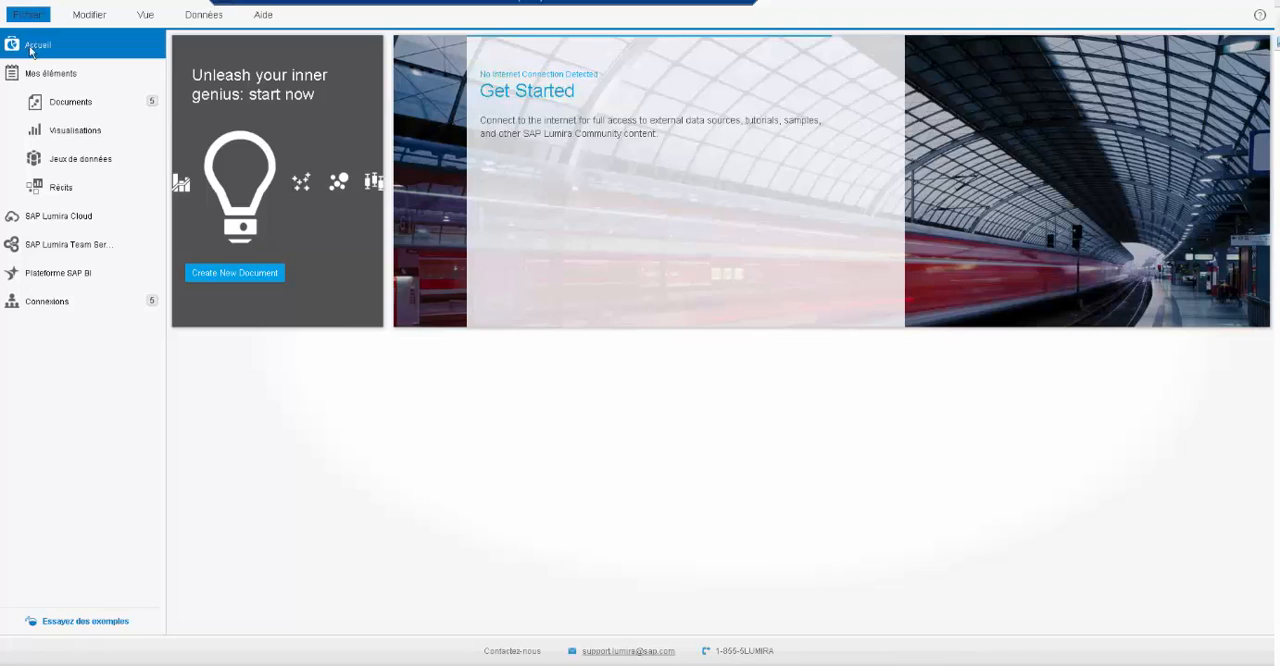
# - Start a new document with a new dataset that uses a universe (Univers) as its source
pyautogui.click(29, 15)
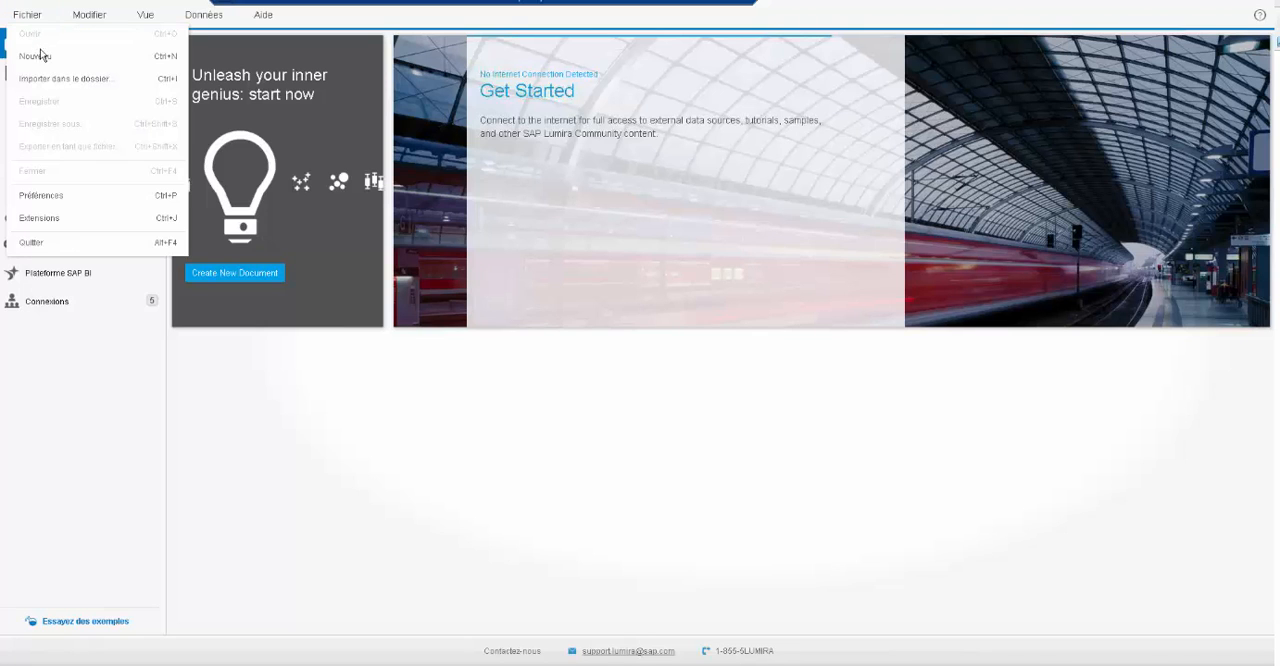
pyautogui.click(35, 56)
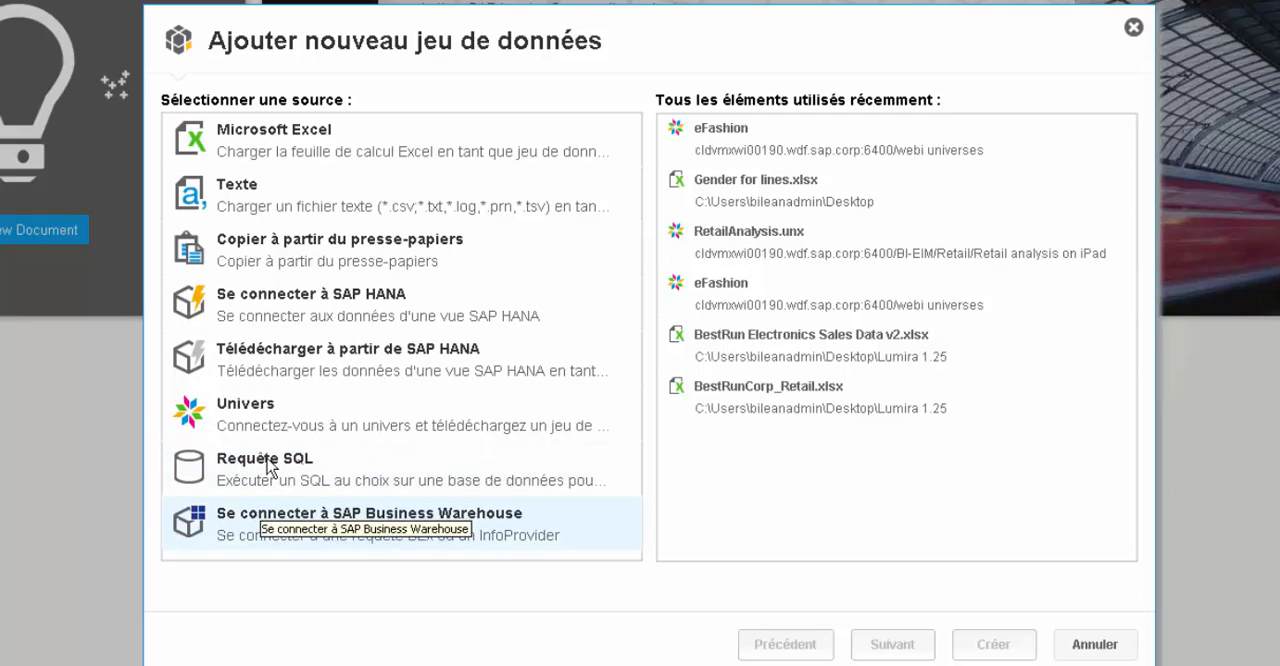
pyautogui.click(271, 414)
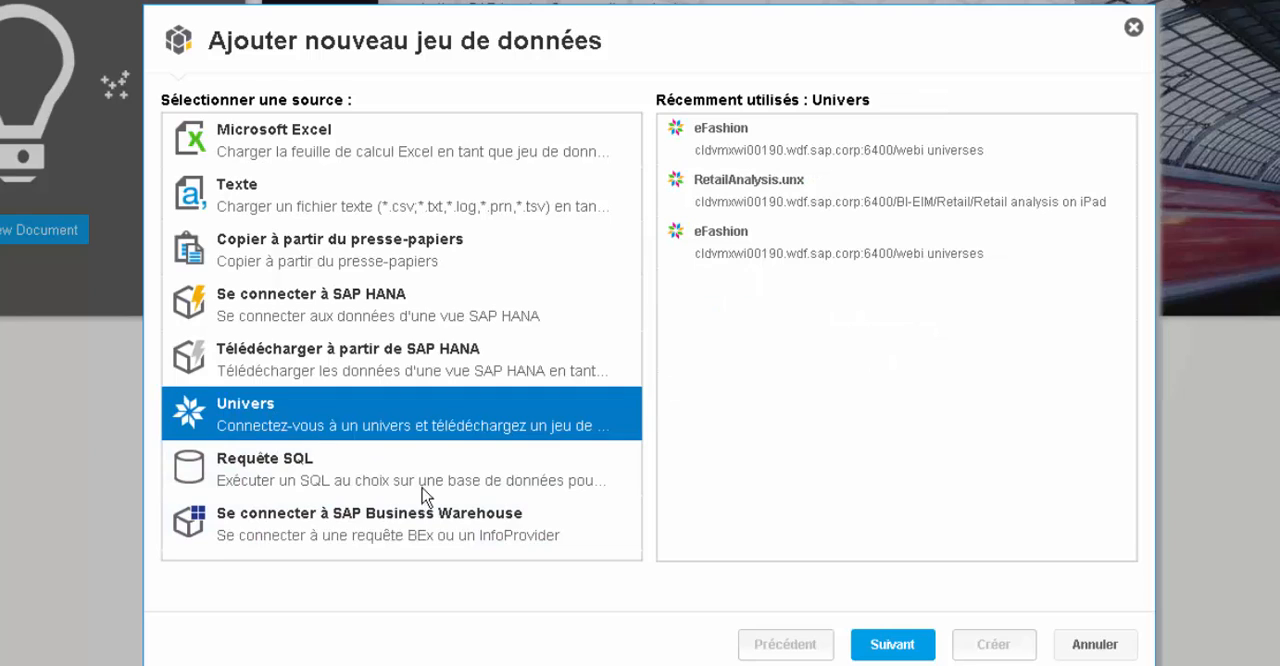
pyautogui.click(884, 648)
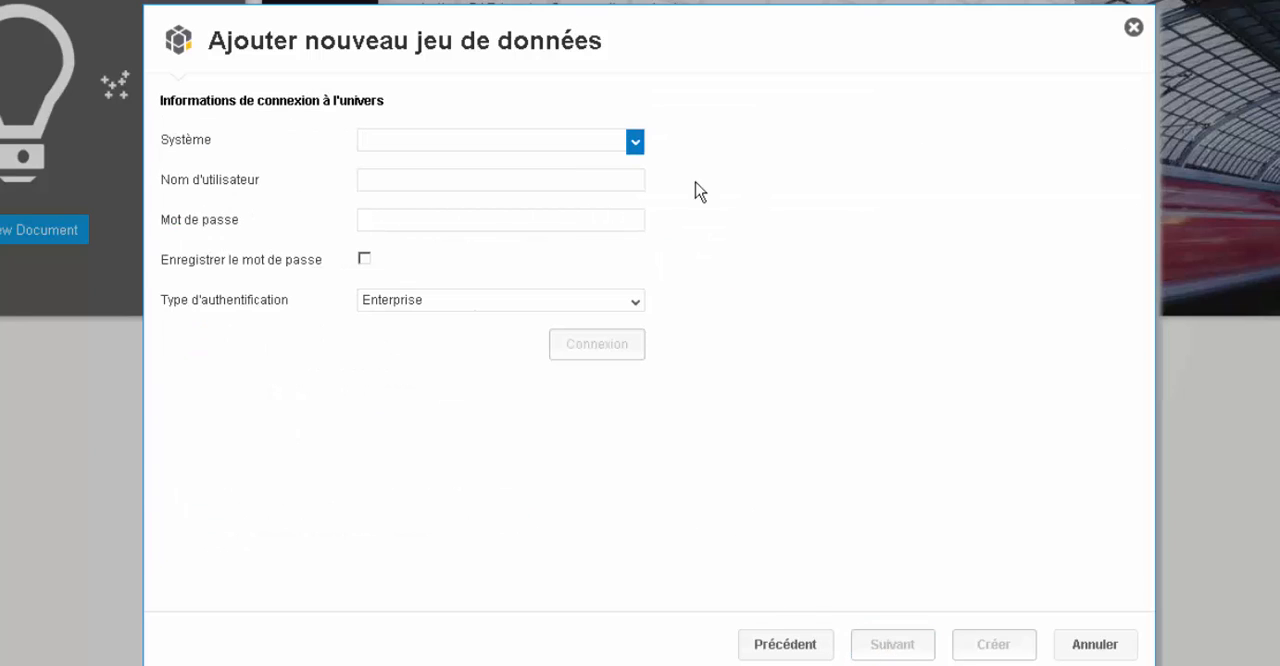
# - Connect to the CLDVMXWI00190:6400 universe system with the stored credentials and Enterprise authentication
pyautogui.click(636, 148)
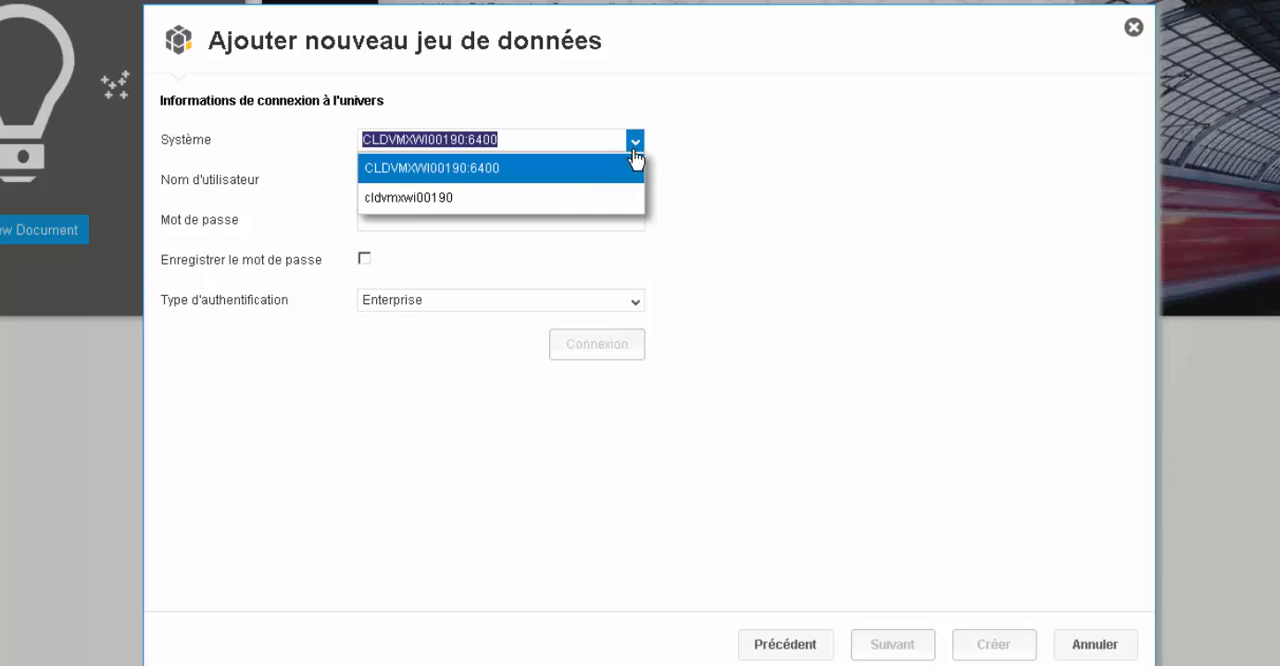
pyautogui.click(498, 170)
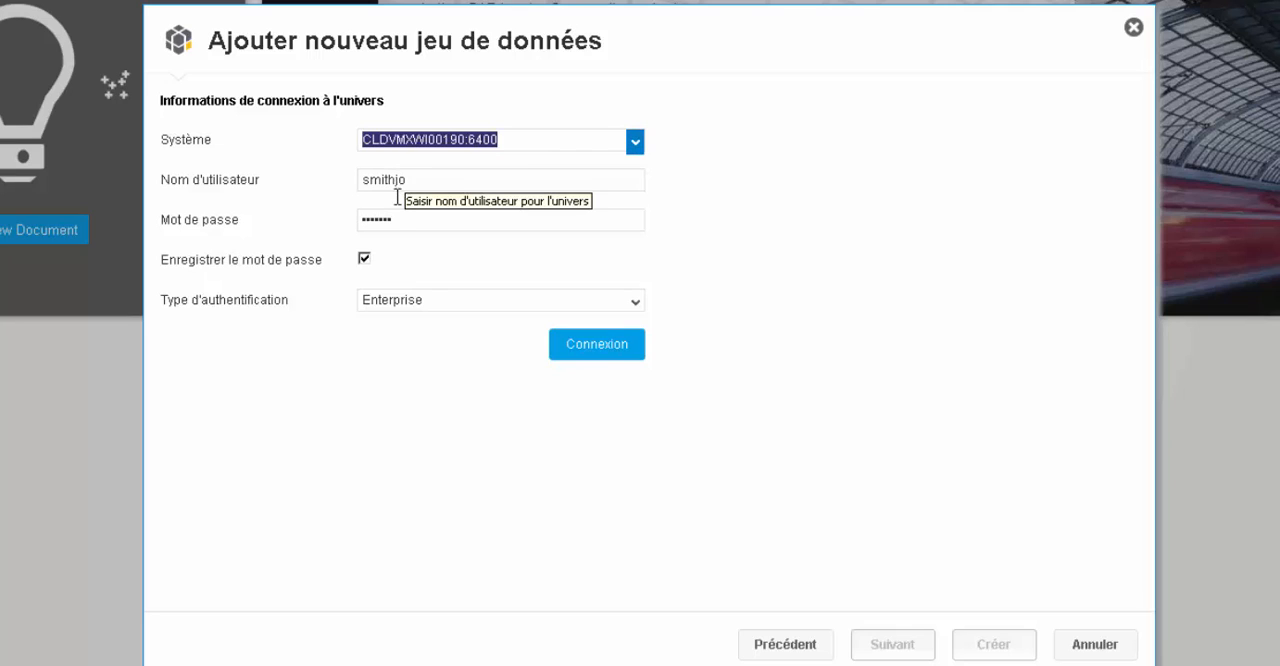
pyautogui.click(595, 345)
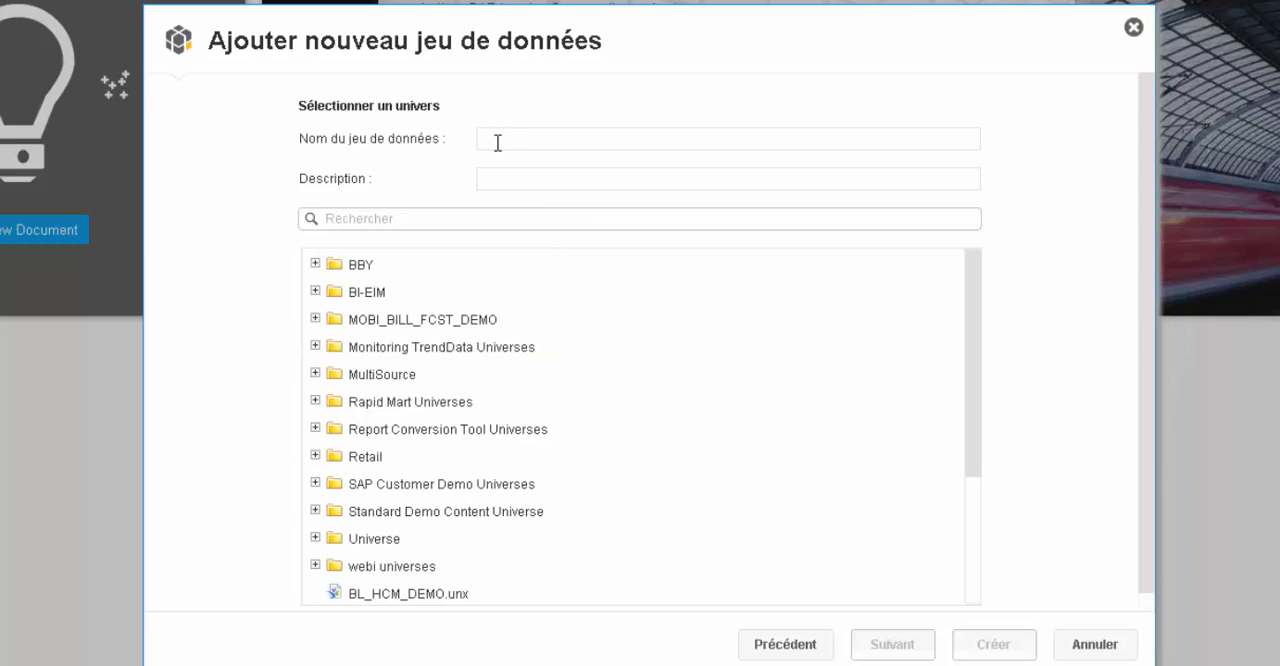
# - Search the universes for "efas" and choose the top-level eFashion universe as the dataset source
pyautogui.click(365, 217)
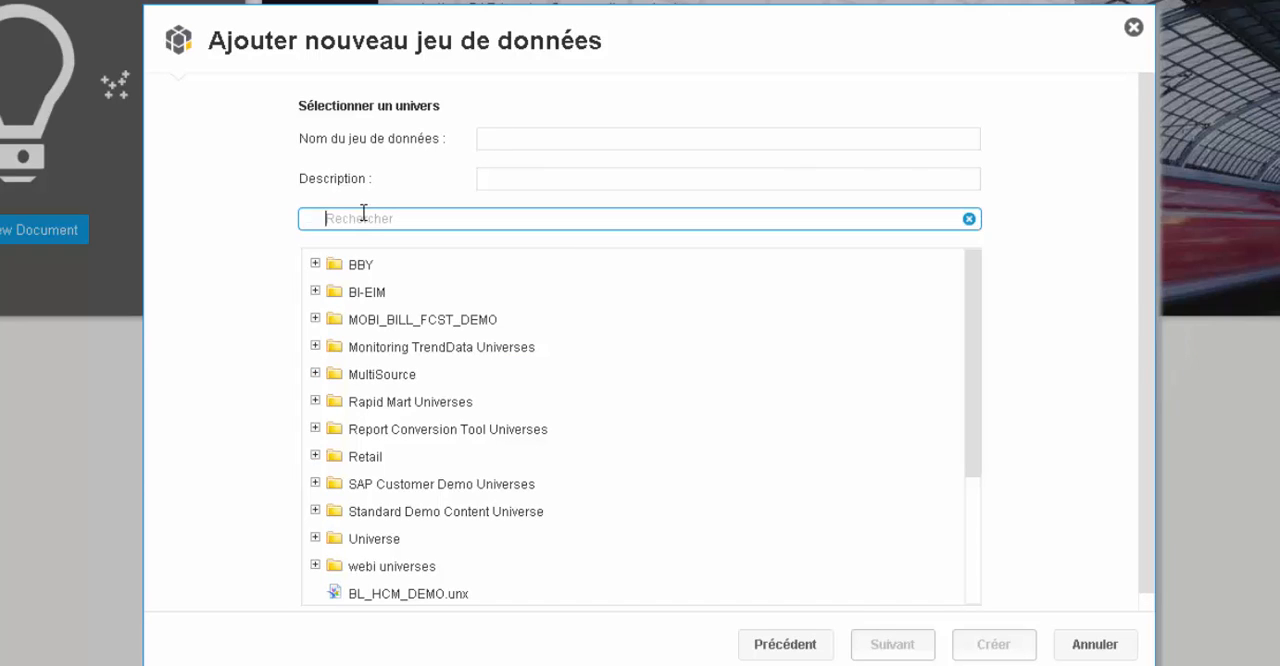
pyautogui.write('efas')
pyautogui.click(404, 515)
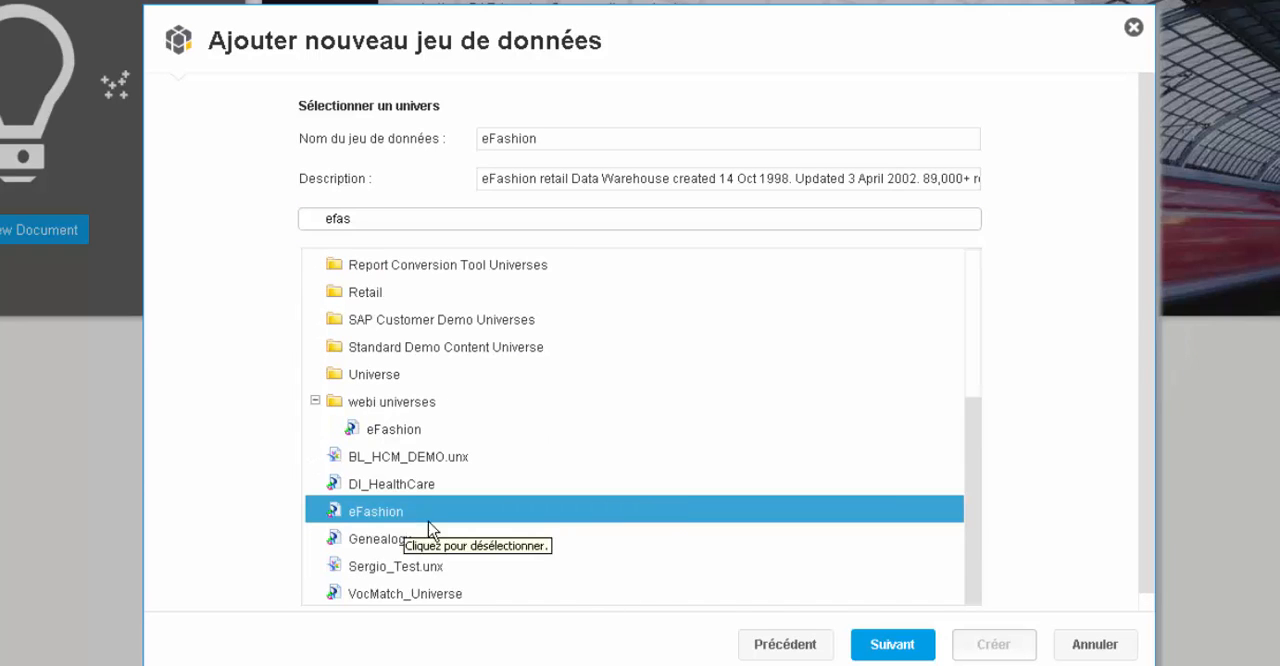
pyautogui.click(895, 648)
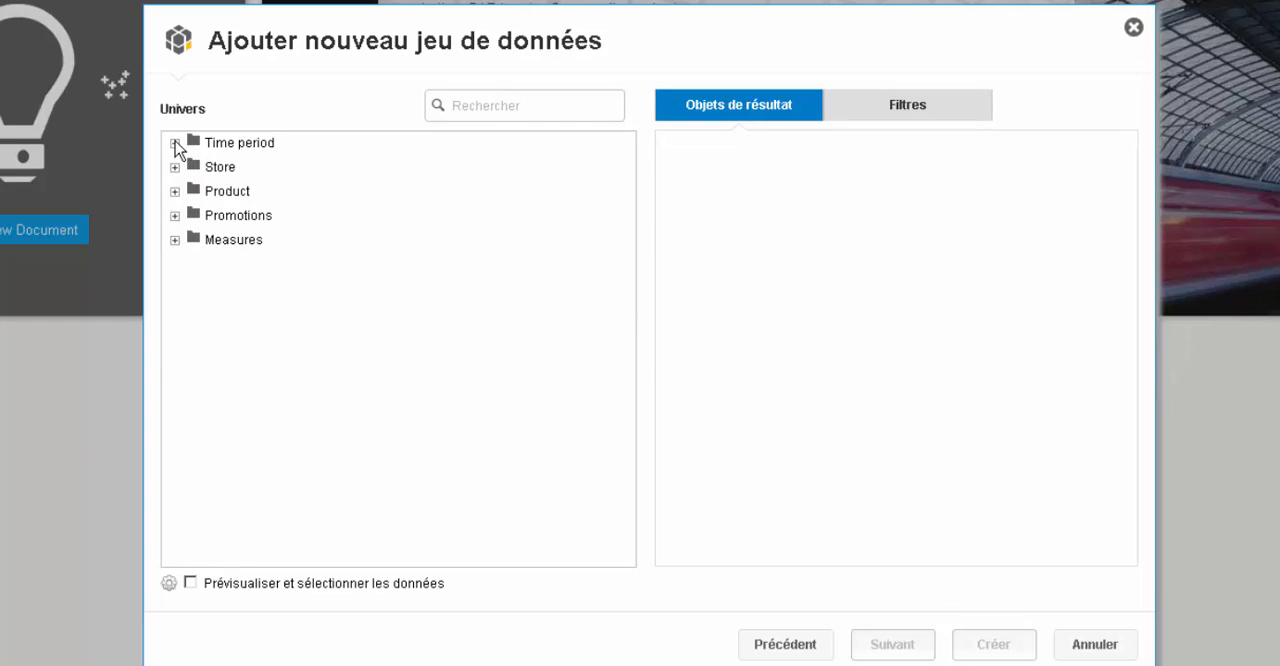
# - Add Year and Quarter from the Time period folder to the query's result objects
pyautogui.click(175, 143)
pyautogui.click(175, 385)
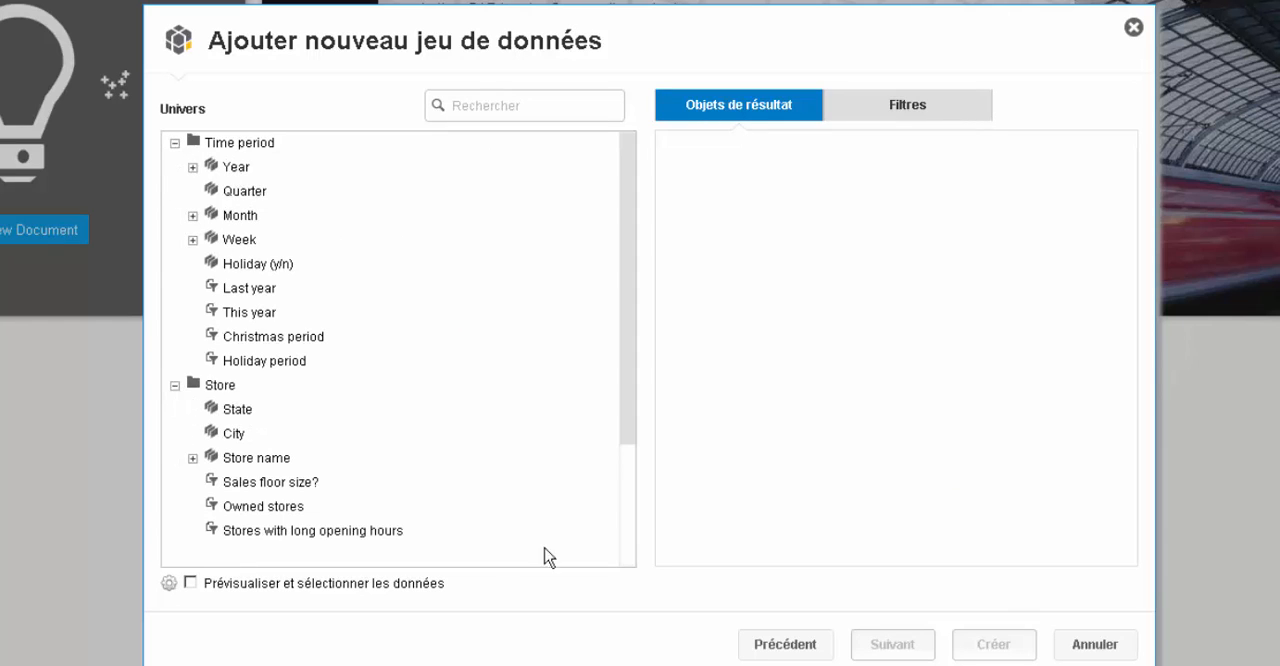
pyautogui.click(636, 535)
pyautogui.click(628, 171)
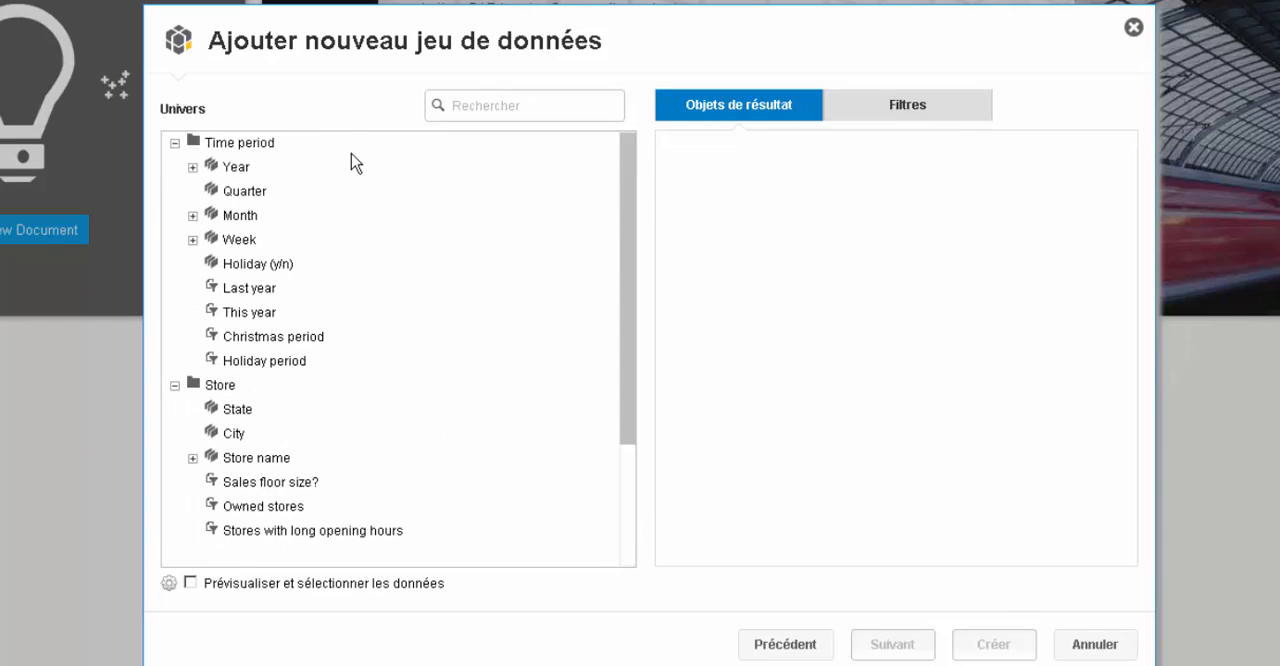
pyautogui.doubleClick(236, 170)
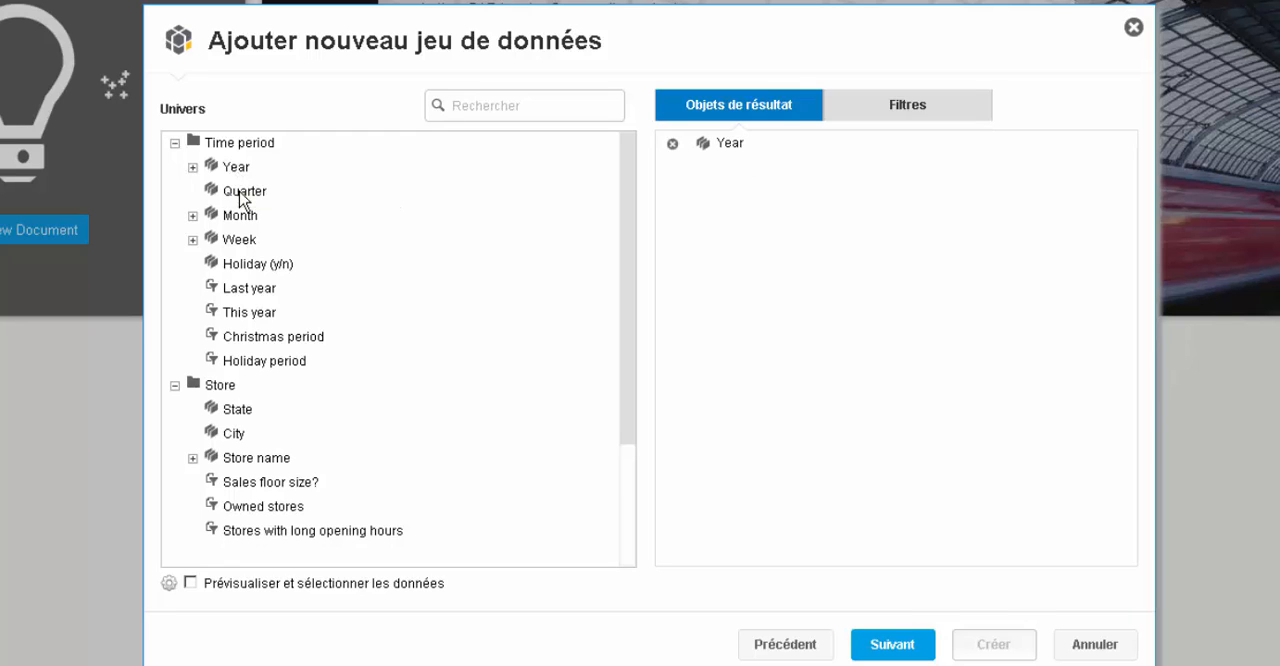
pyautogui.doubleClick(243, 191)
# - Add City and State from the Store folder and Lines and Category from the Product folder to the result objects
pyautogui.click(631, 474)
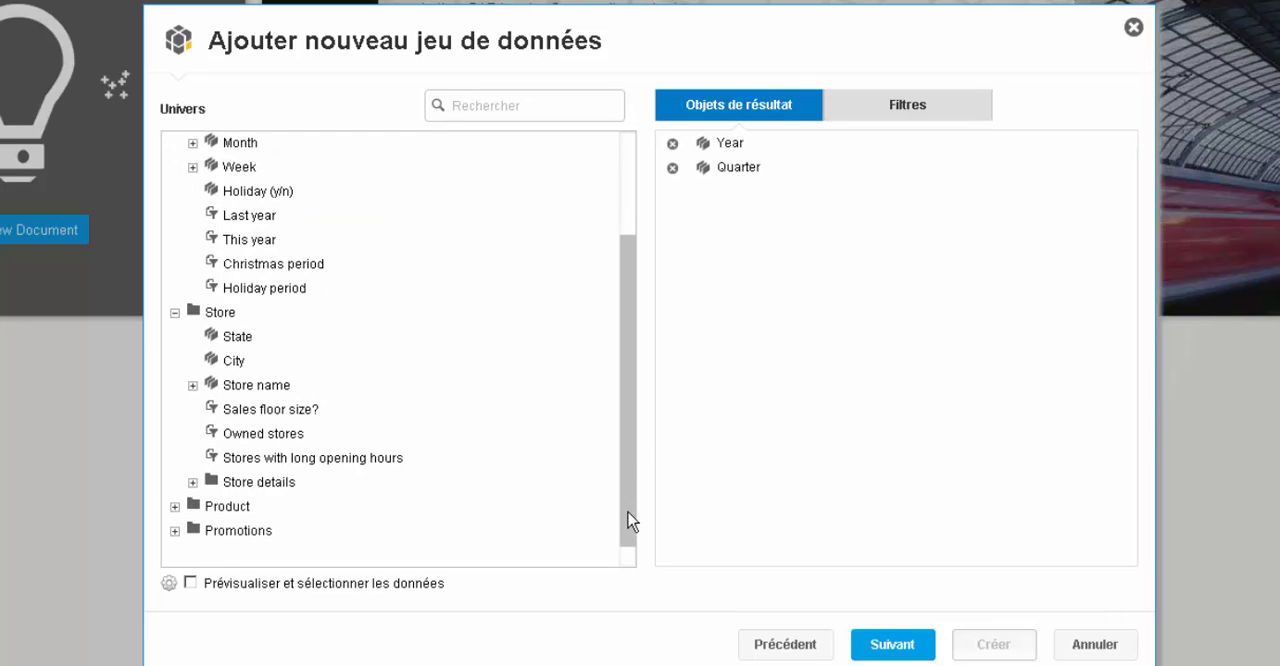
pyautogui.doubleClick(234, 336)
pyautogui.doubleClick(237, 312)
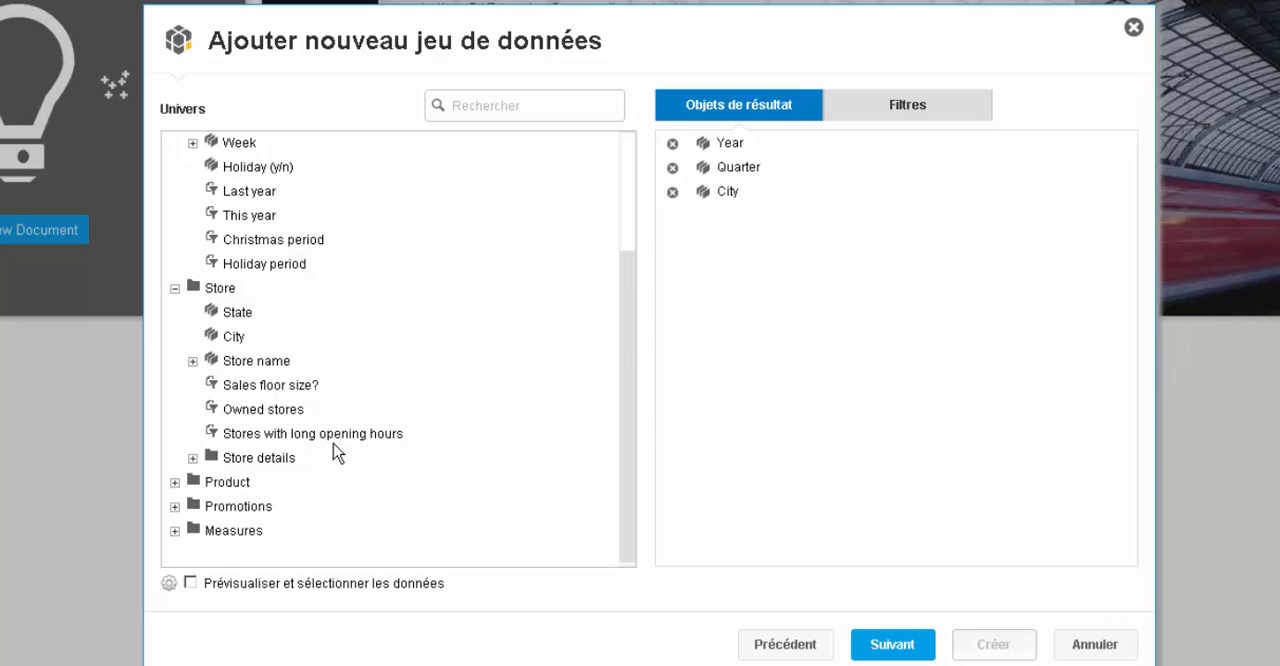
pyautogui.click(175, 482)
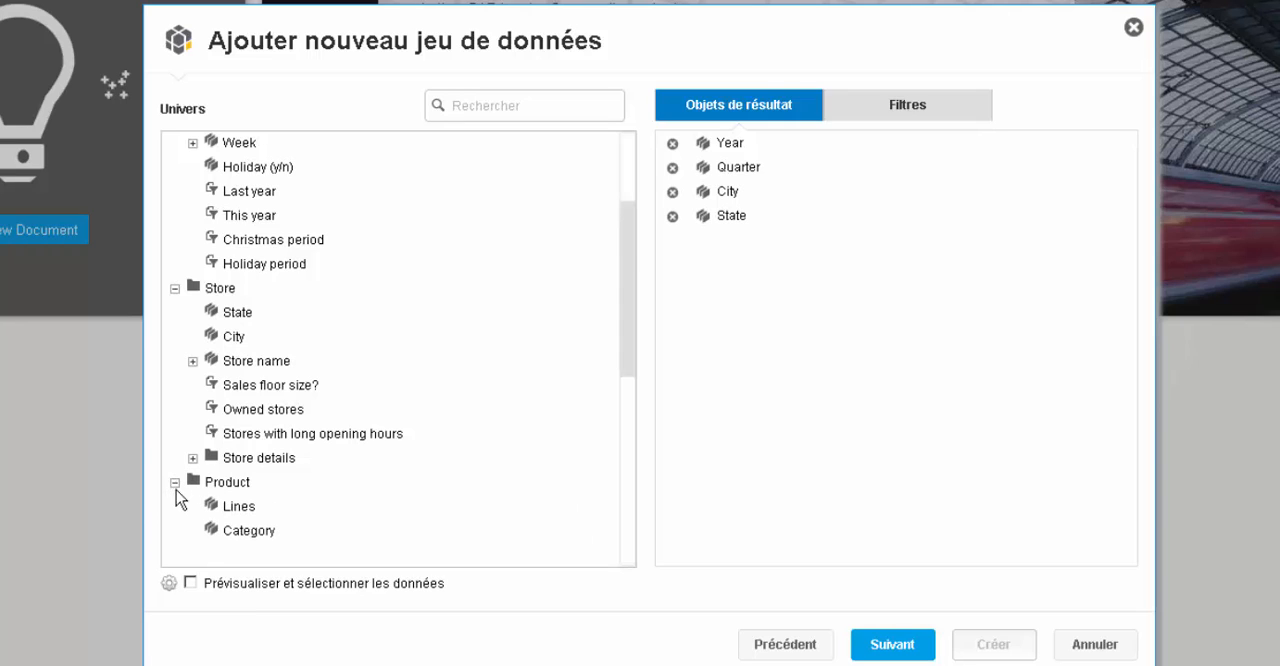
pyautogui.doubleClick(268, 531)
# - Add the measures Sales revenue, Quantity sold, Margin and Discount to the result objects and proceed with the dataset
pyautogui.moveTo(629, 366); pyautogui.dragTo(606, 569)
pyautogui.click(175, 532)
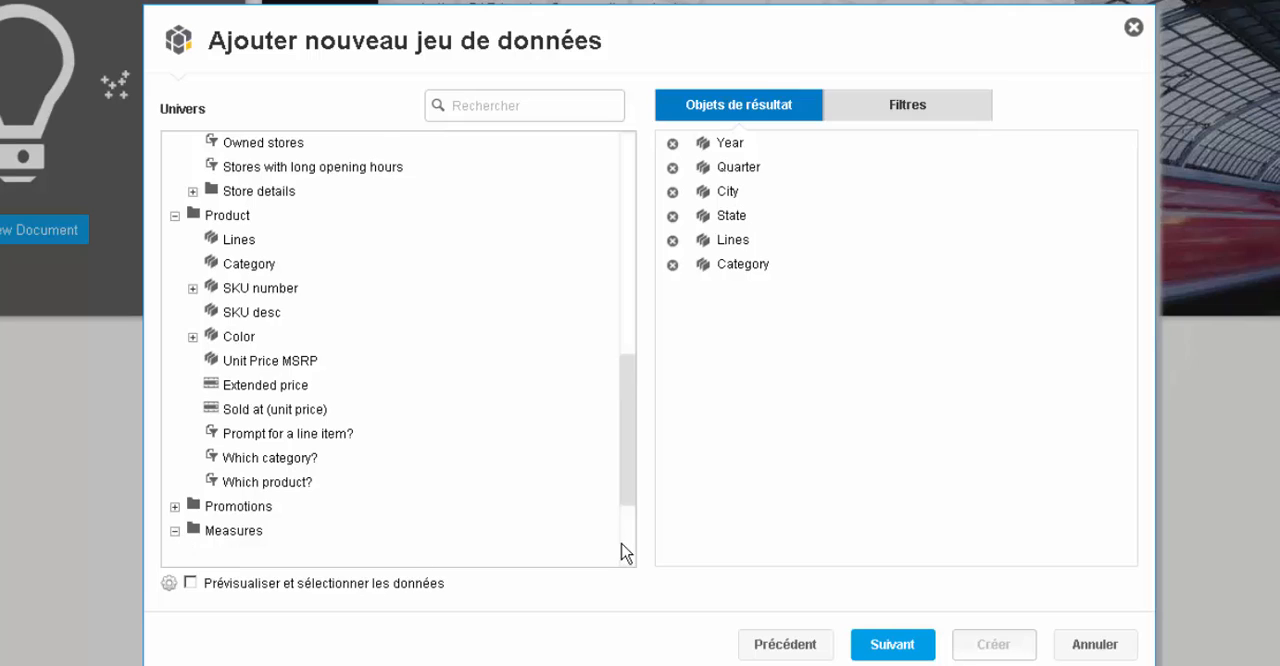
pyautogui.click(623, 544)
pyautogui.doubleClick(252, 461)
pyautogui.doubleClick(249, 484)
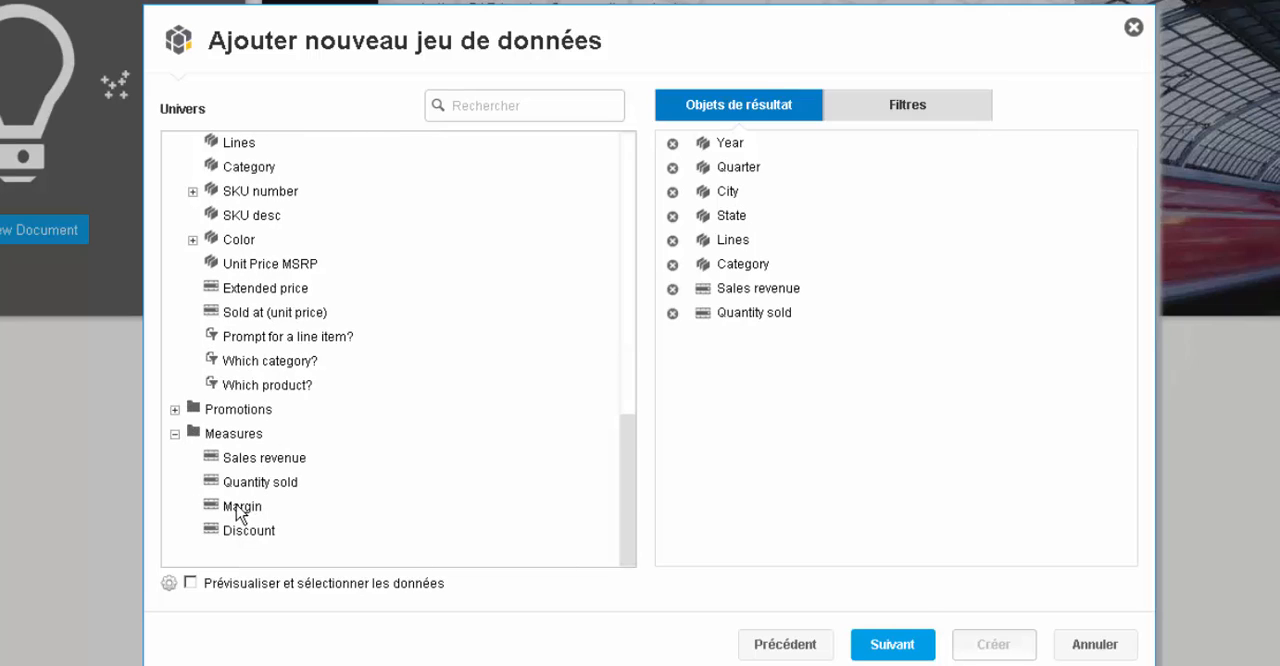
pyautogui.doubleClick(242, 507)
pyautogui.doubleClick(240, 536)
pyautogui.click(893, 644)
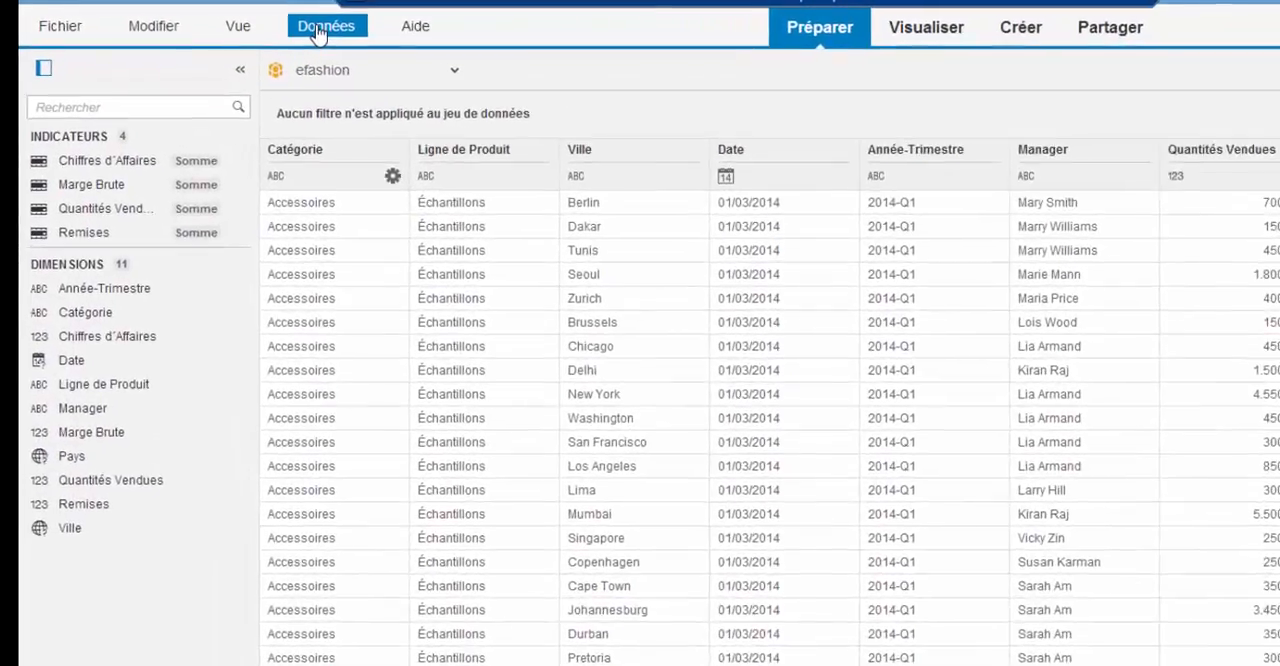
# - Add the Gender sheet of the Excel workbook cat - sexe.xlsx as a second dataset in the document
pyautogui.click(231, 17)
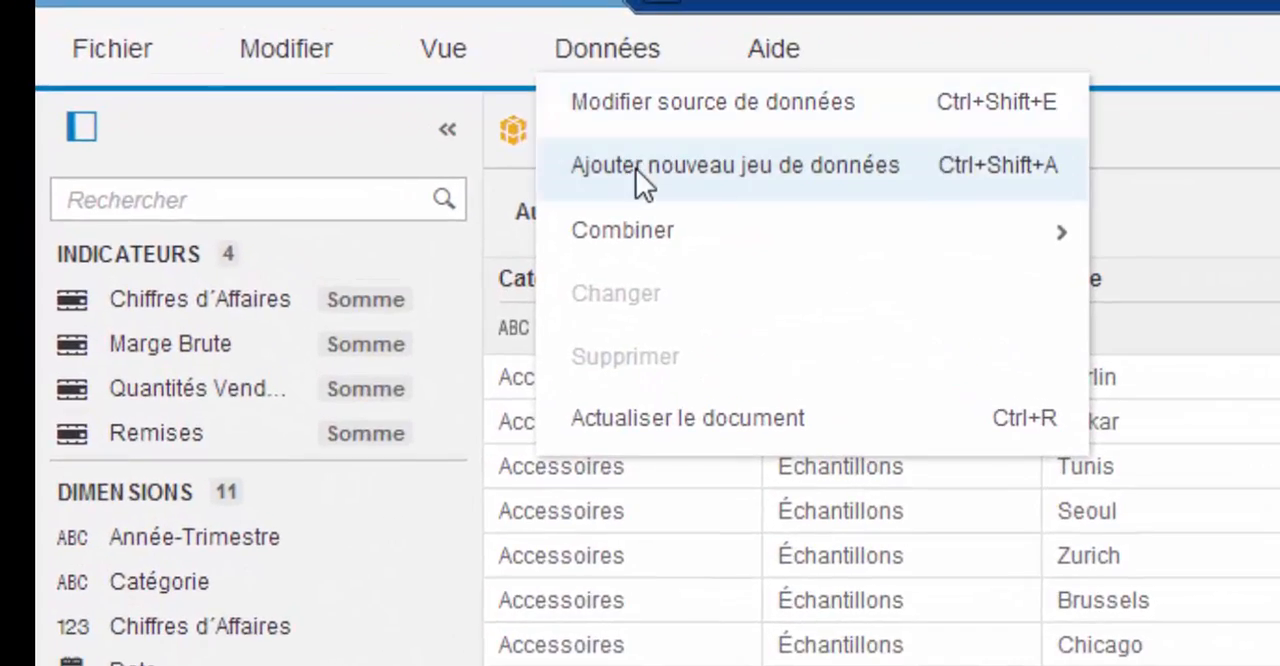
pyautogui.click(636, 169)
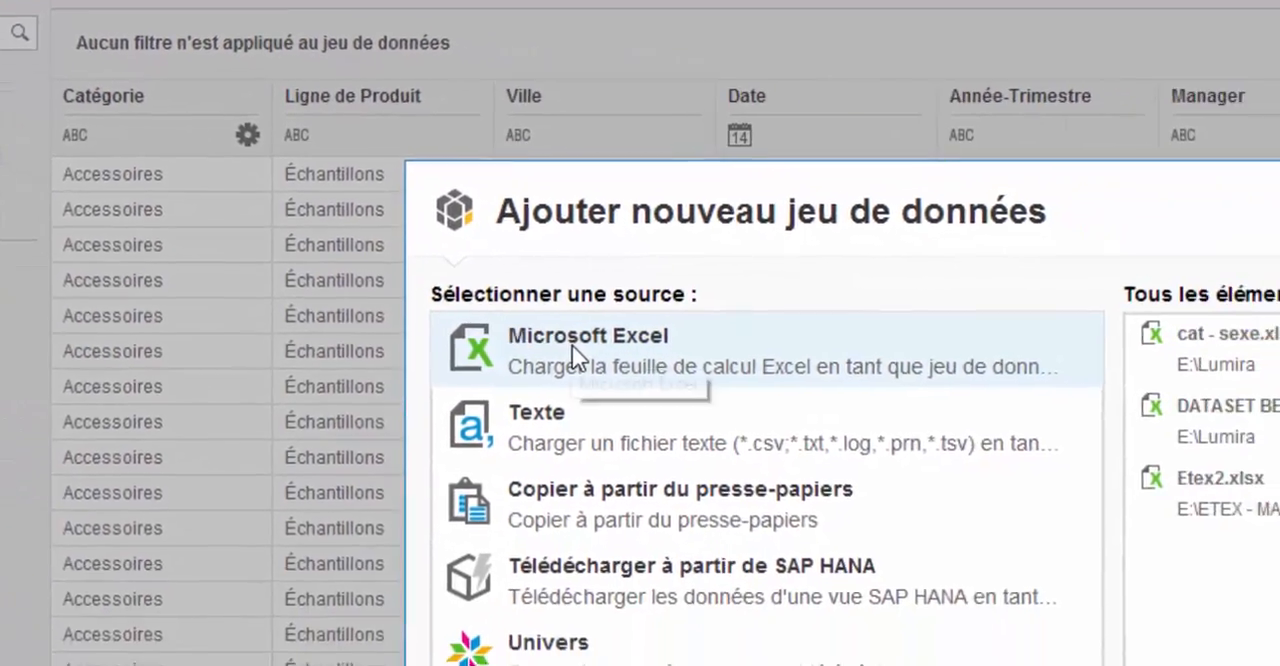
pyautogui.click(980, 490)
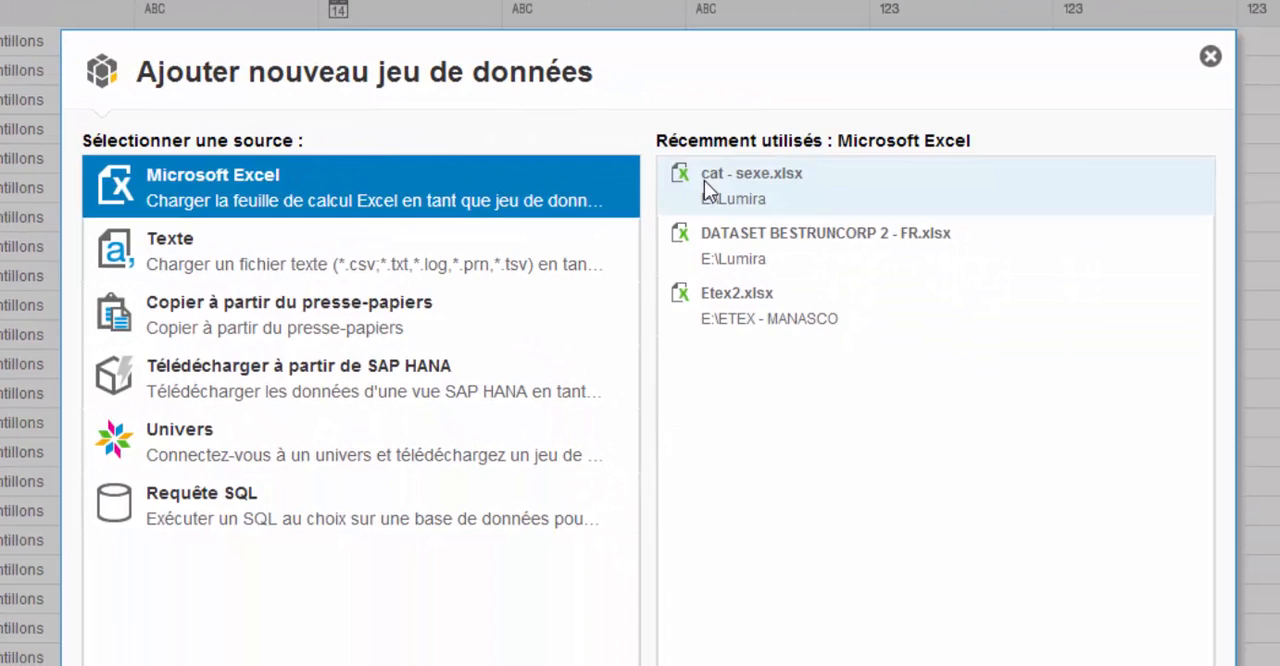
pyautogui.click(822, 224)
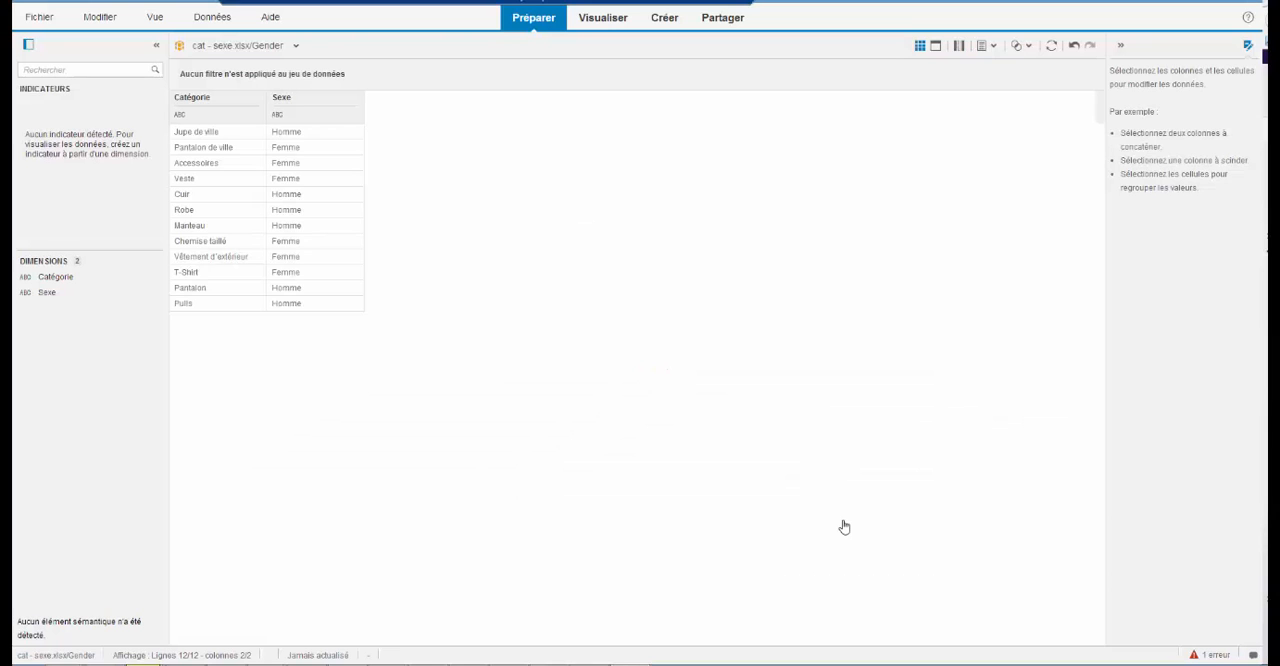
# - Sort the Catégorie column of the cat - sexe.xlsx/Gender dataset in ascending order
pyautogui.click(235, 132)
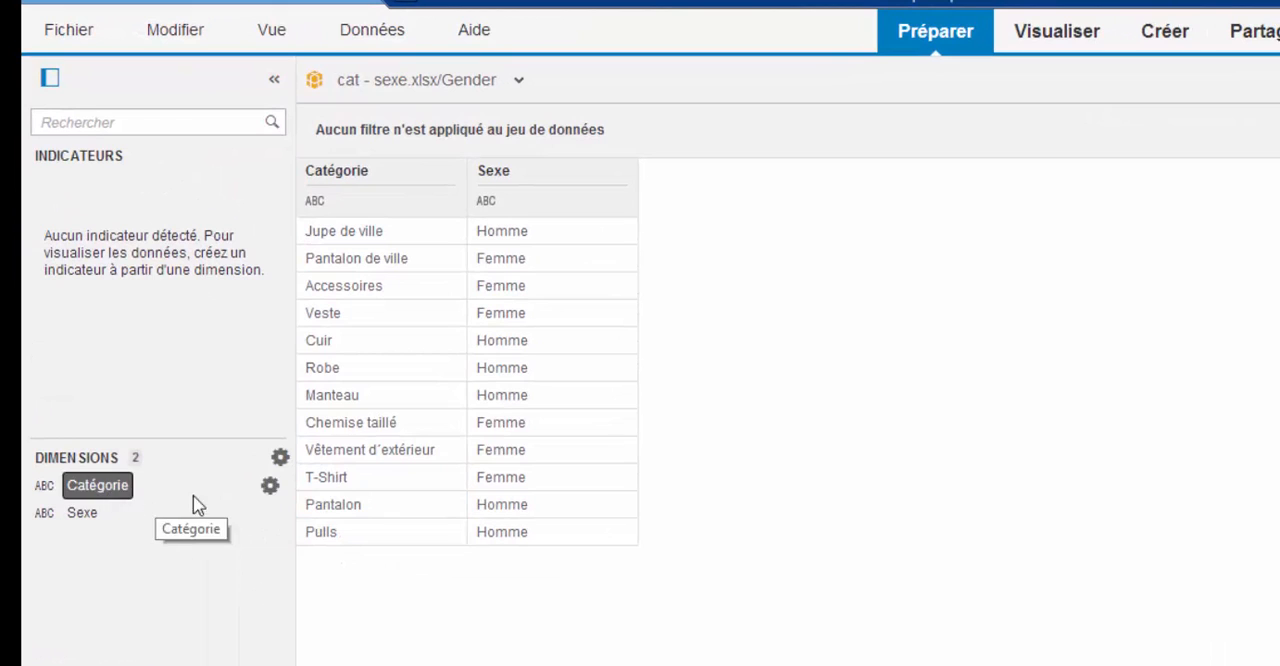
pyautogui.click(446, 204)
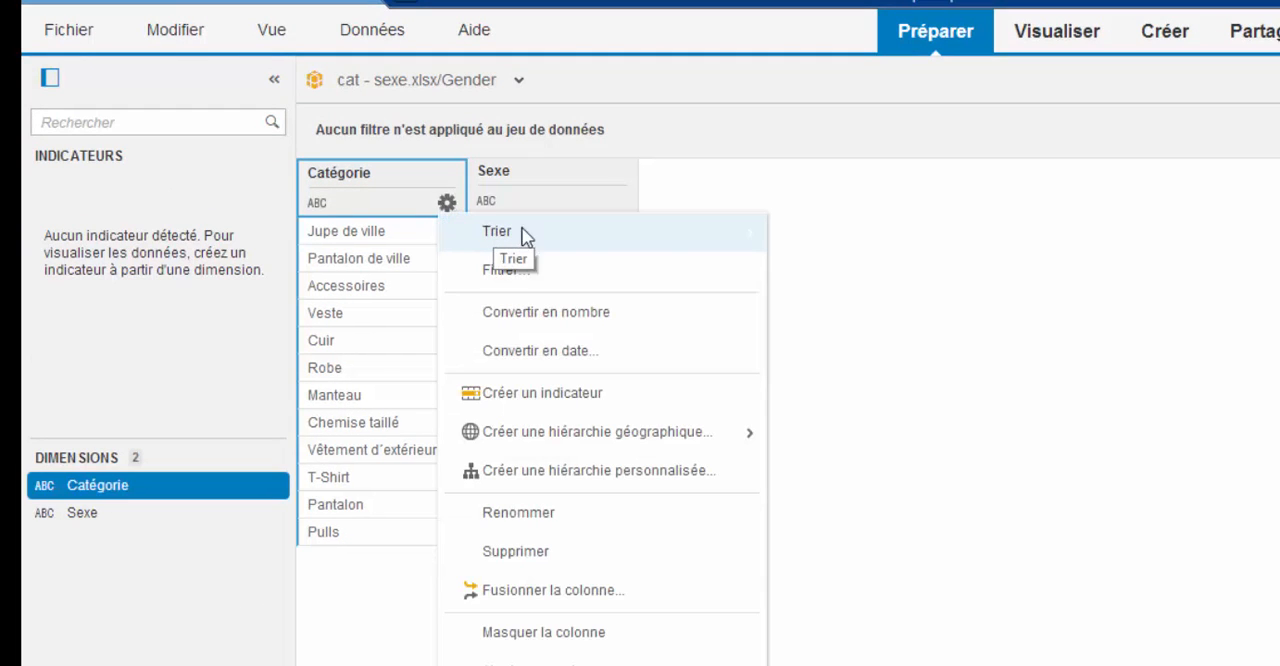
pyautogui.moveTo(745, 235)
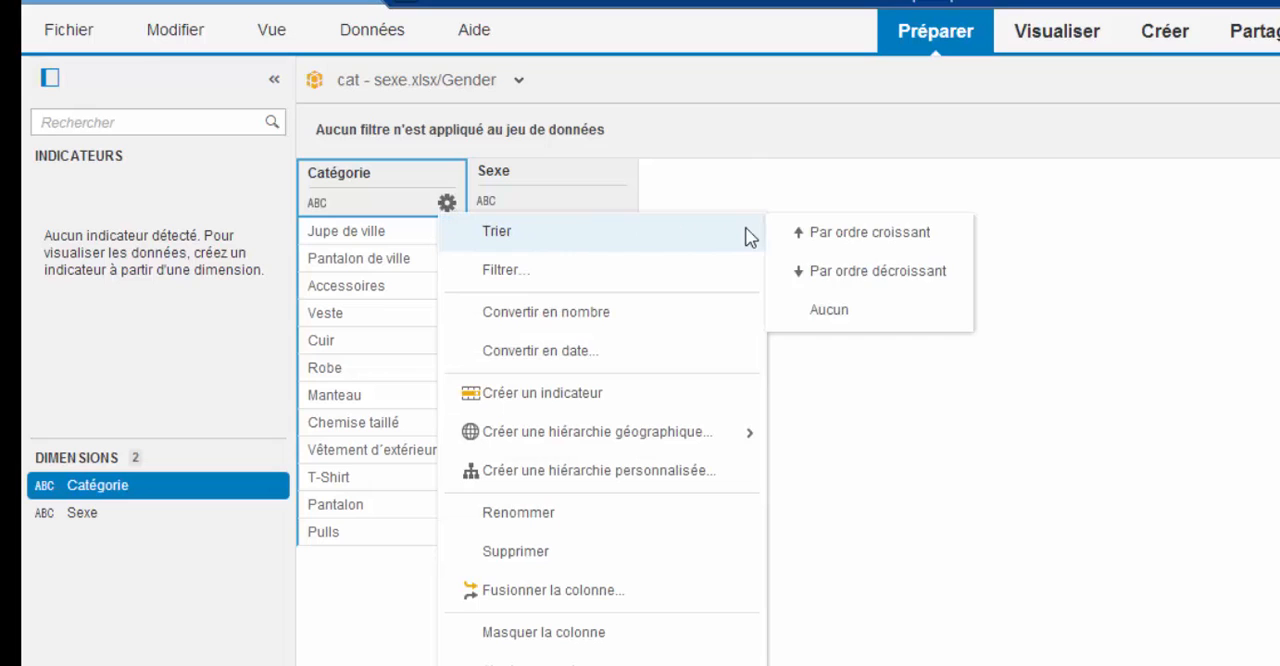
pyautogui.click(821, 240)
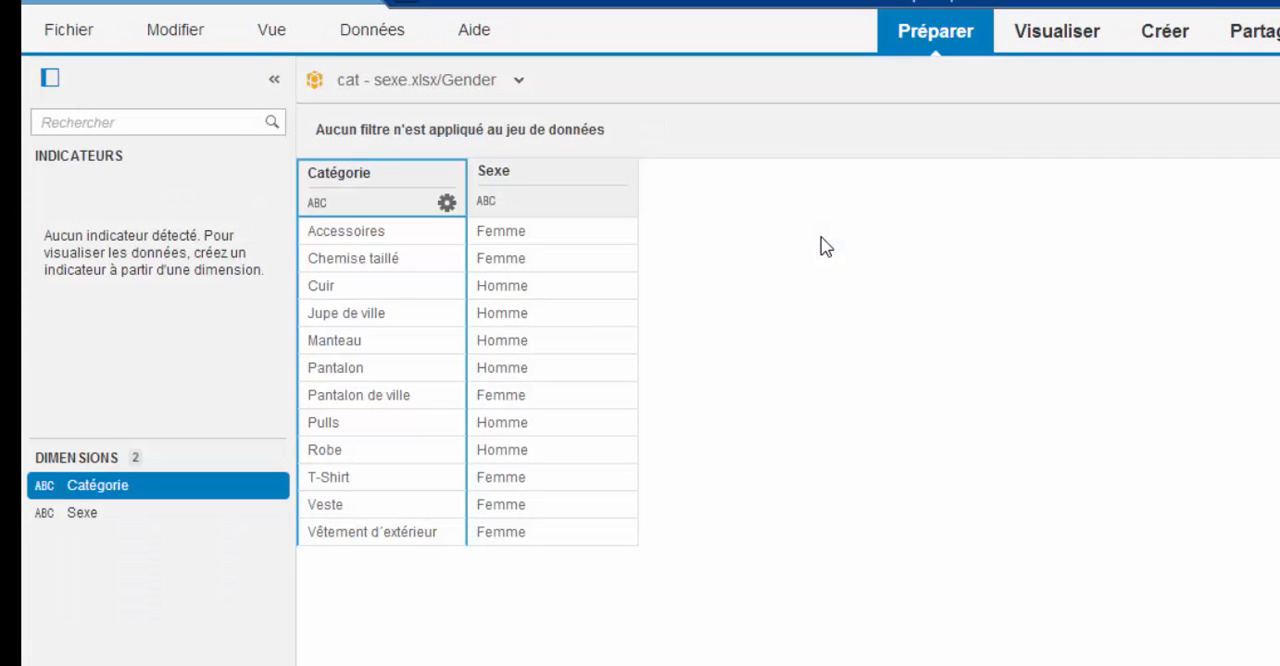
# - Switch to the efashion dataset and merge it with cat - sexe.xlsx/Gender, using Catégorie as the key on both sides
pyautogui.click(519, 81)
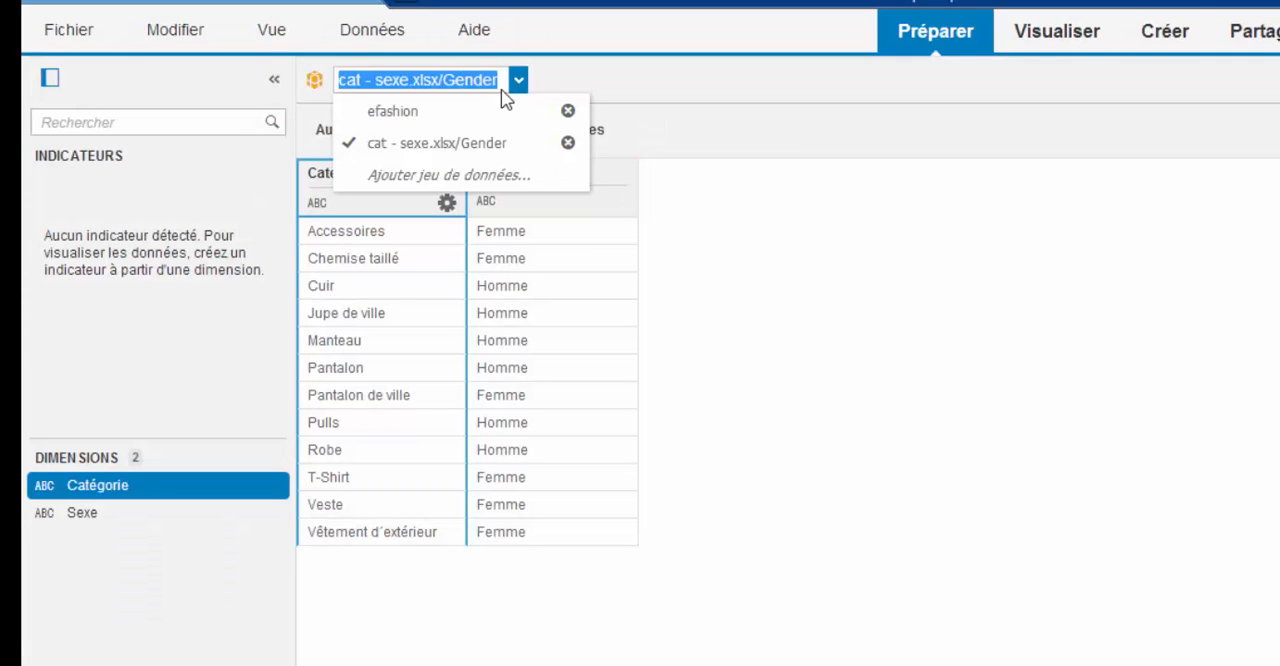
pyautogui.click(363, 95)
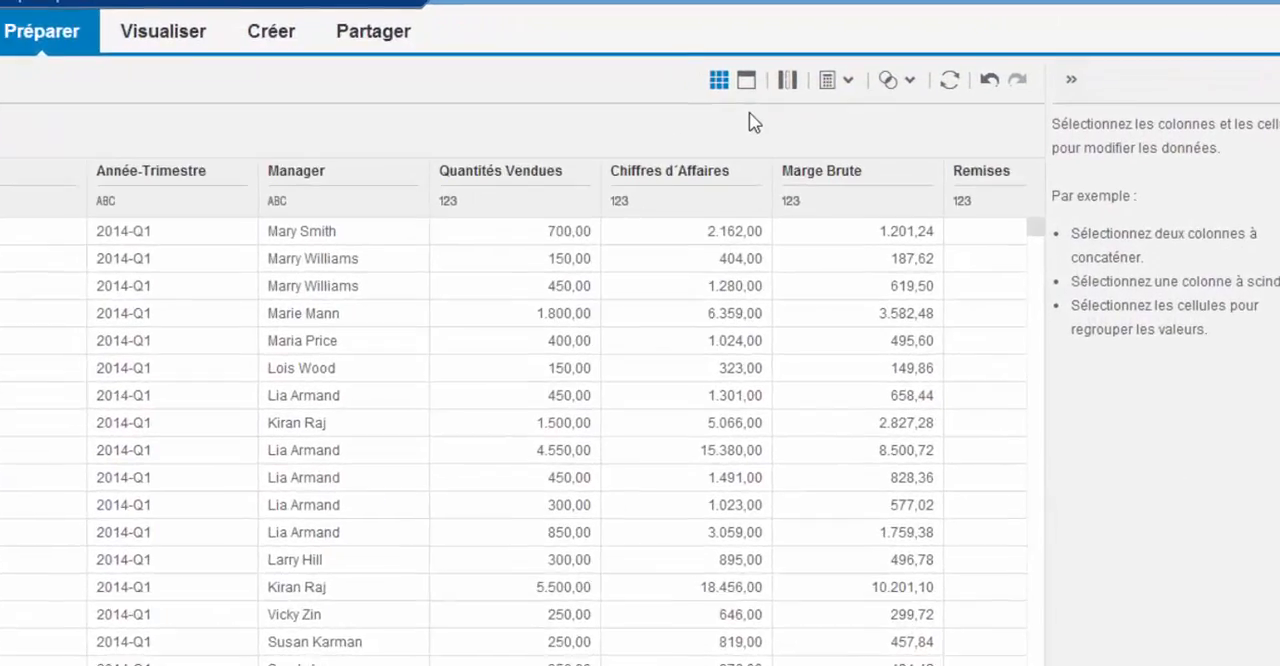
pyautogui.click(805, 118)
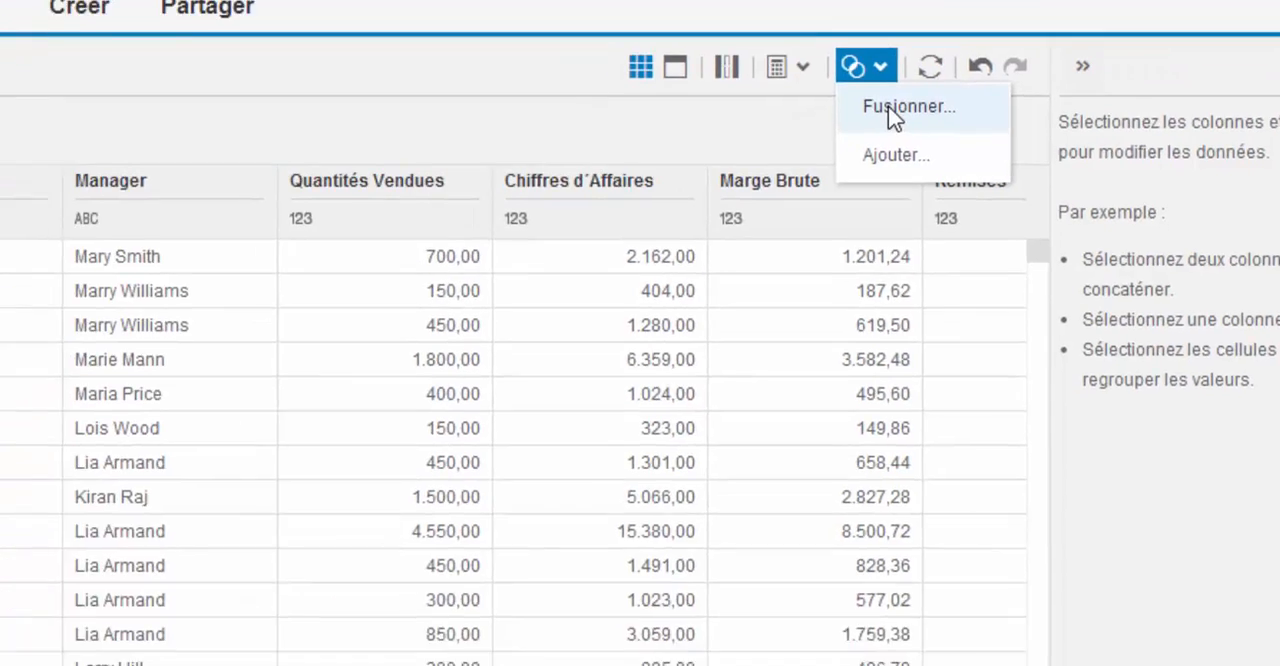
pyautogui.click(818, 156)
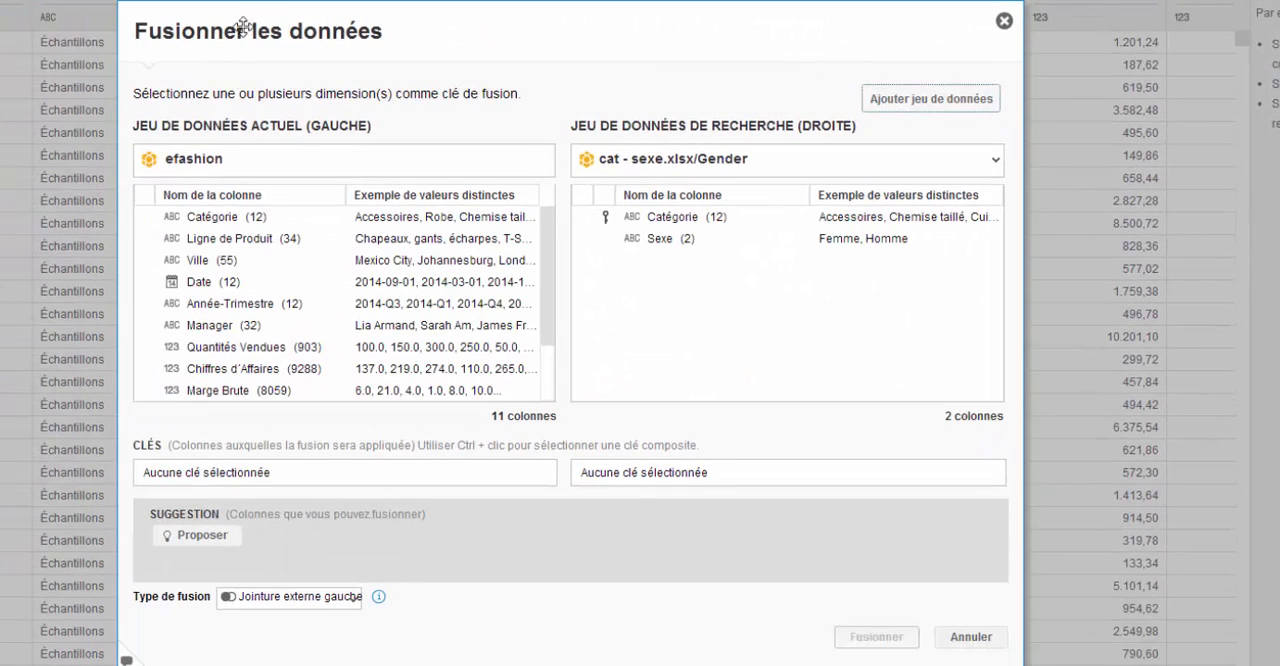
pyautogui.click(197, 220)
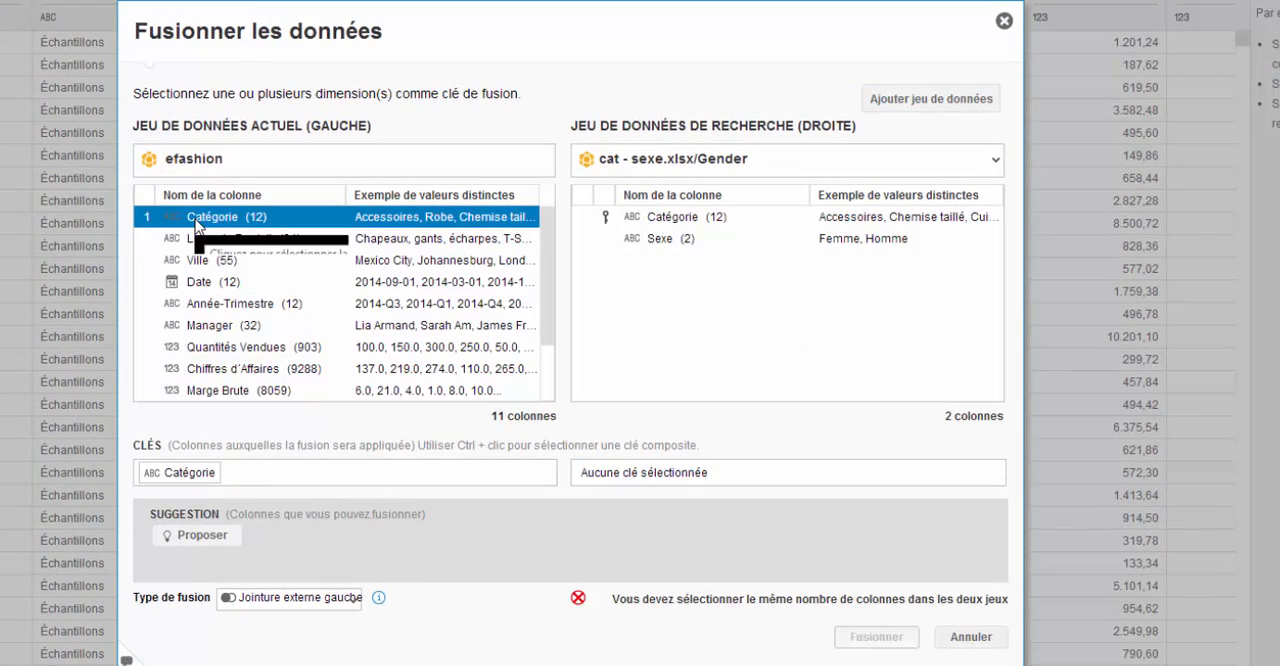
pyautogui.click(655, 228)
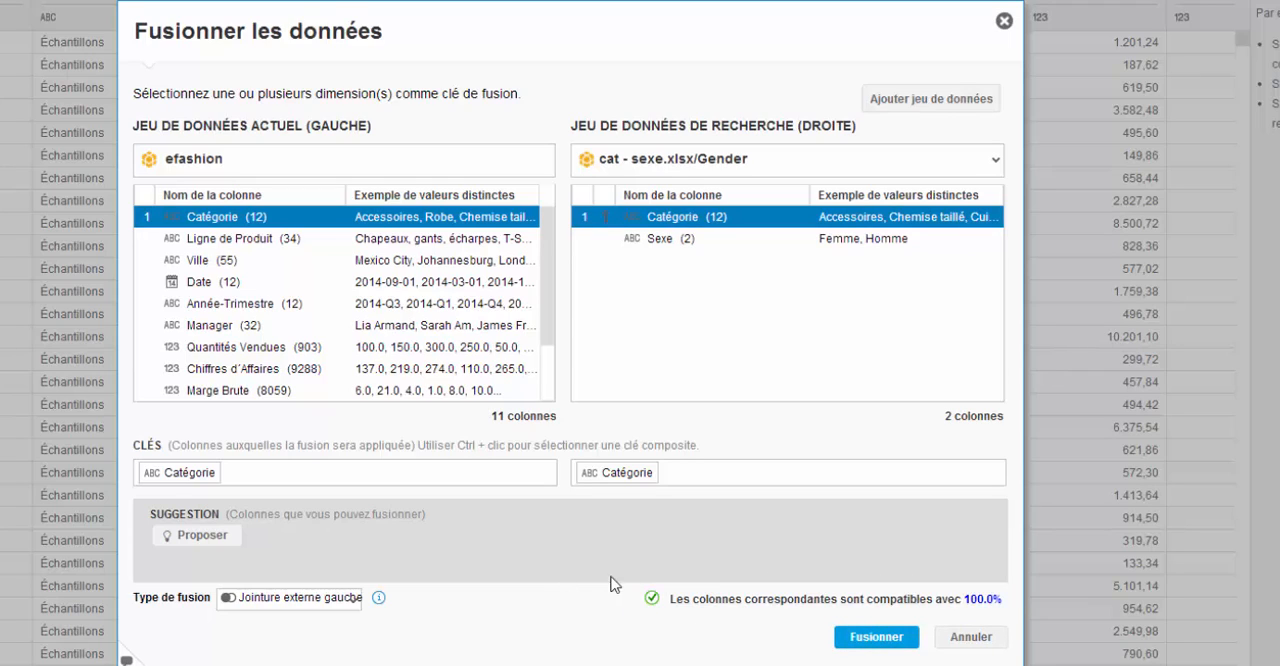
pyautogui.click(878, 641)
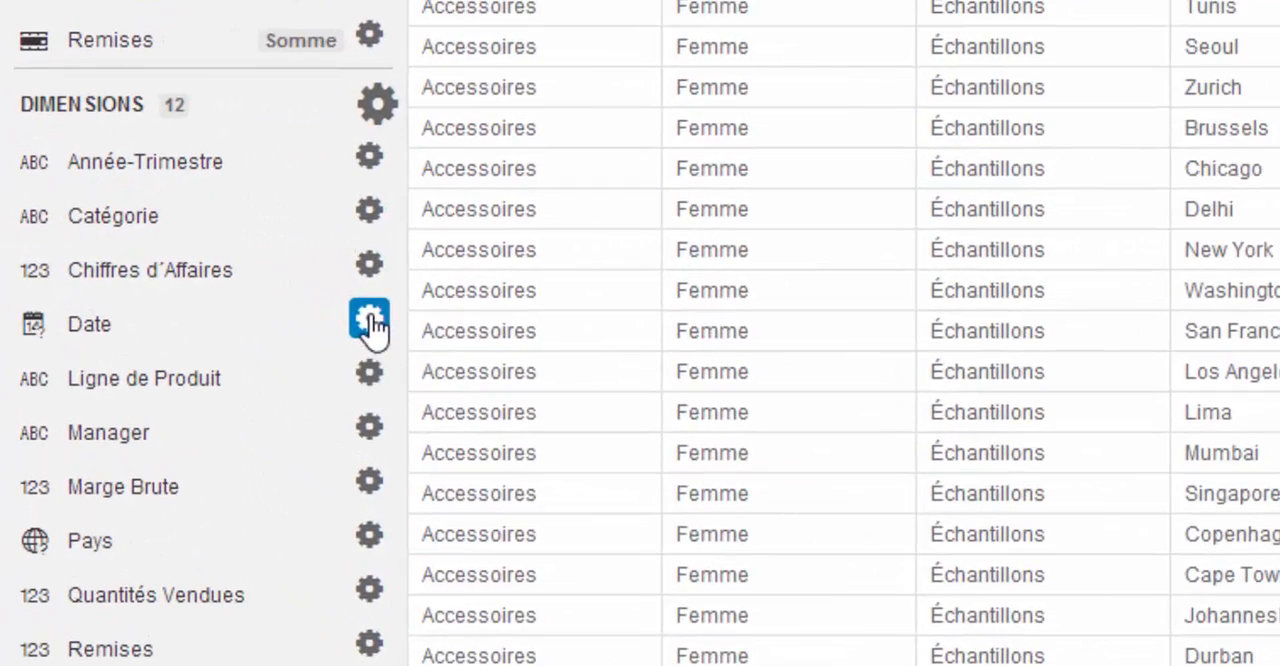
# - Create a time hierarchy from the Date dimension
pyautogui.click(334, 314)
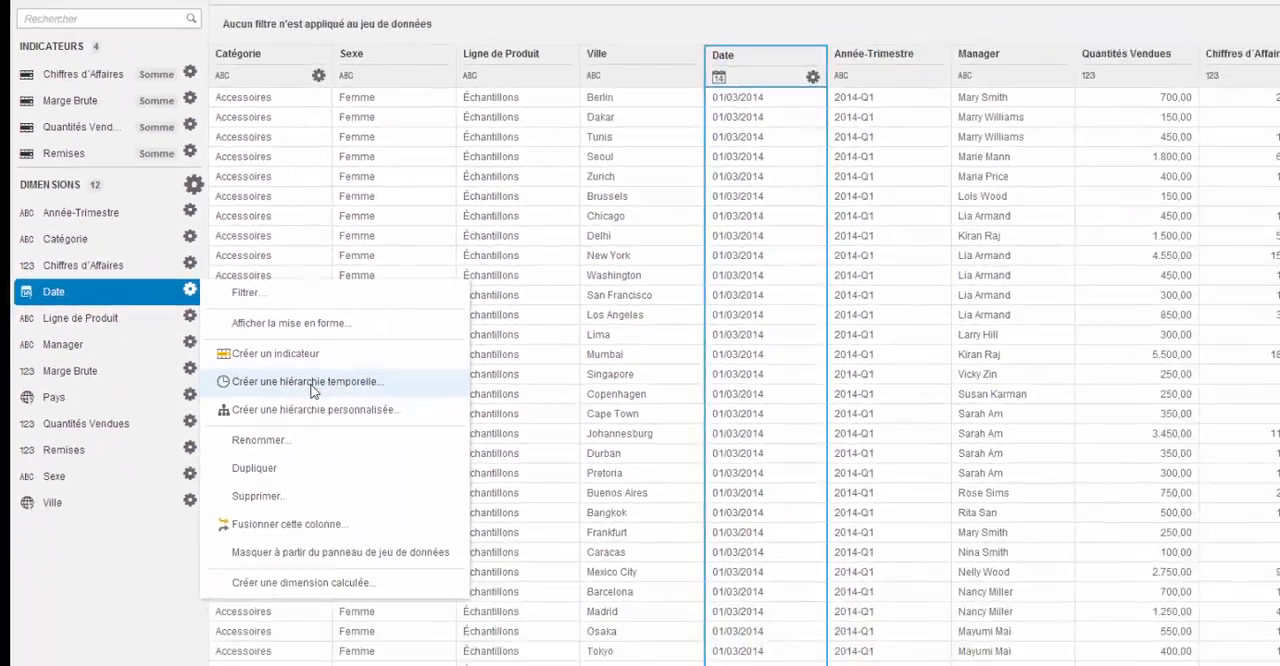
pyautogui.click(618, 514)
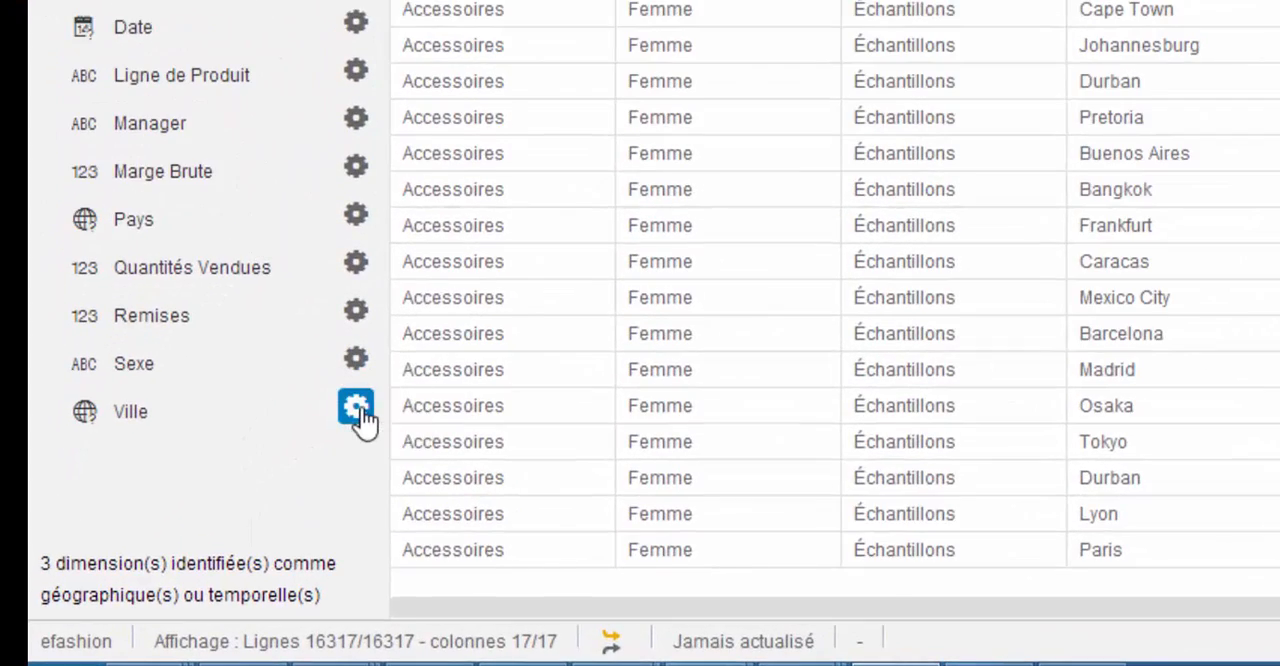
# - Create a geographic hierarchy by name from the Ville dimension, mapping Pays as the country level and accepting the resolved locations
pyautogui.click(360, 412)
pyautogui.moveTo(549, 270)
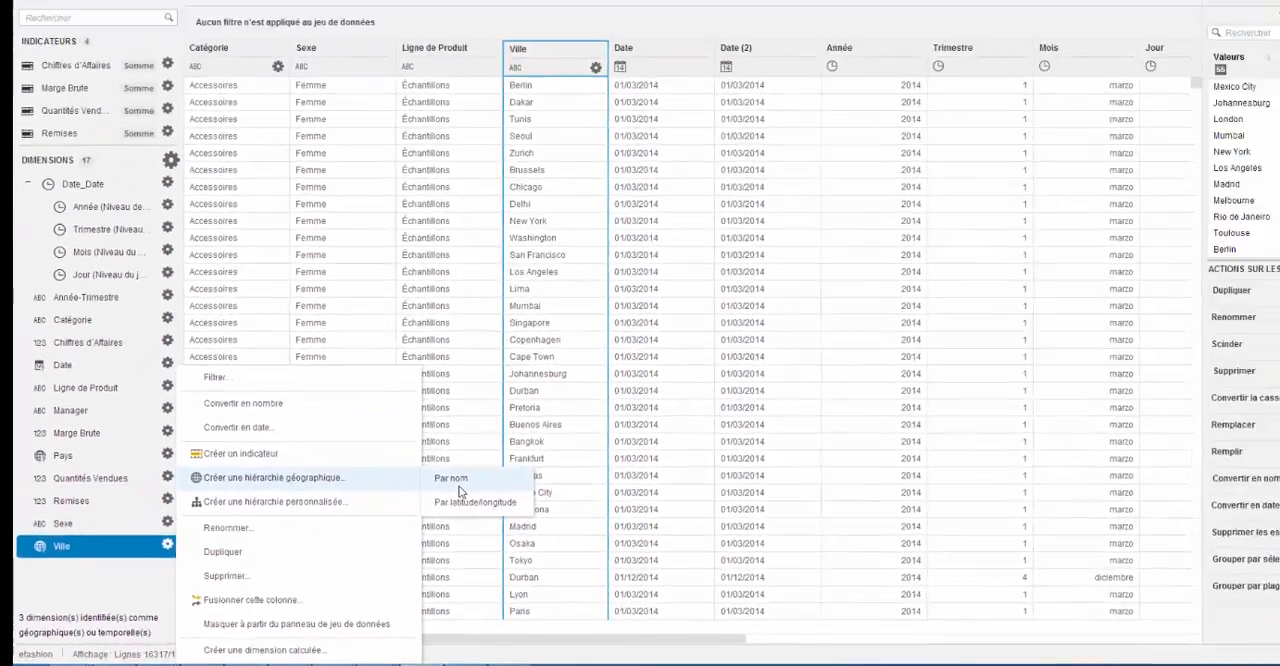
pyautogui.click(972, 282)
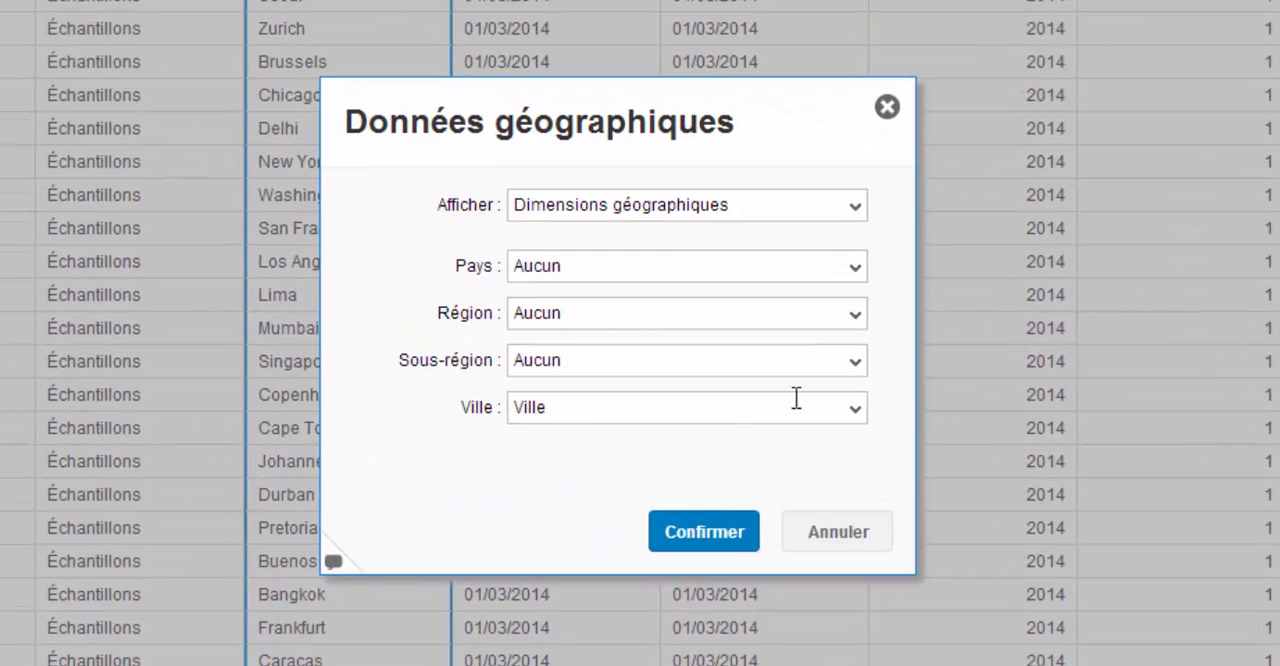
pyautogui.click(851, 281)
pyautogui.click(604, 345)
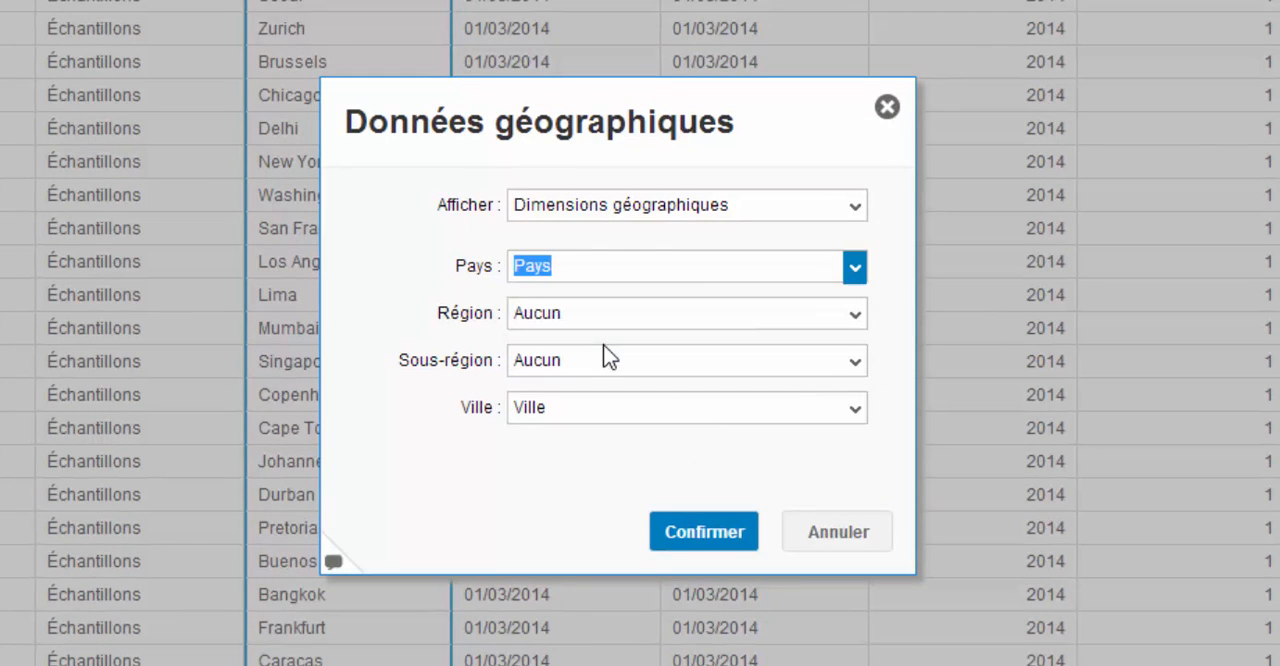
pyautogui.click(705, 534)
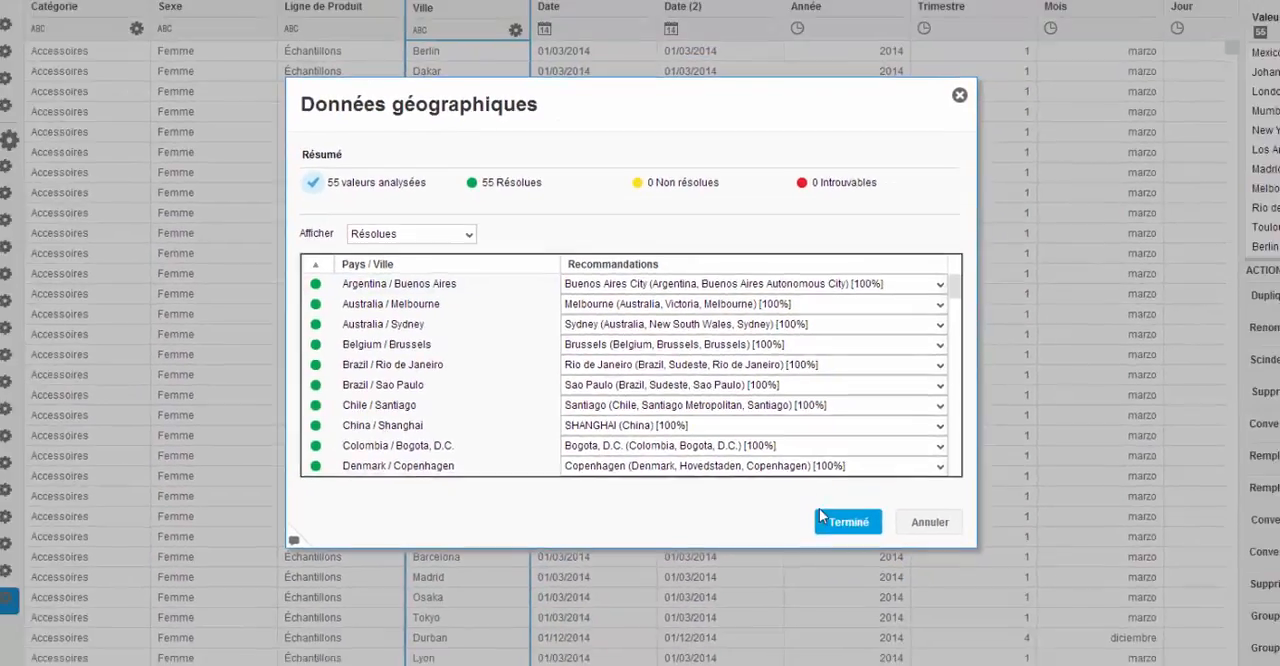
pyautogui.click(924, 568)
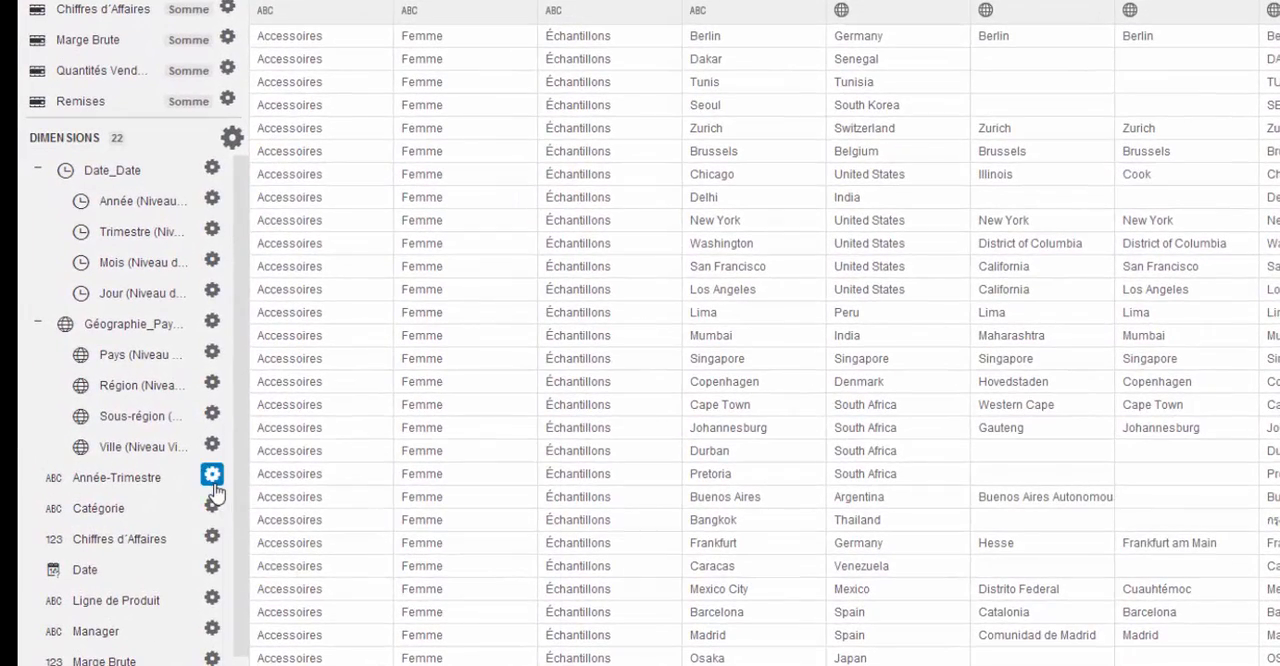
# - Filter the full dataset on Année-Trimestre to 2014-Q4, 2014-Q3, 2014-Q2 and 2014-Q1
pyautogui.click(212, 478)
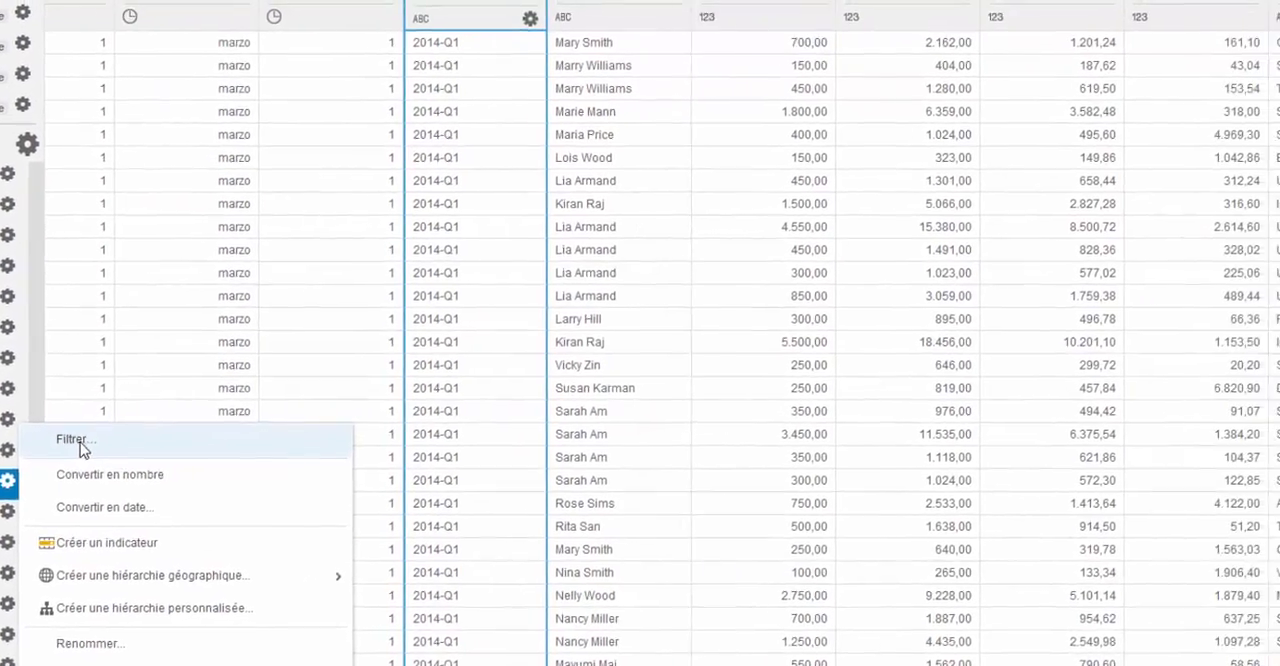
pyautogui.click(80, 443)
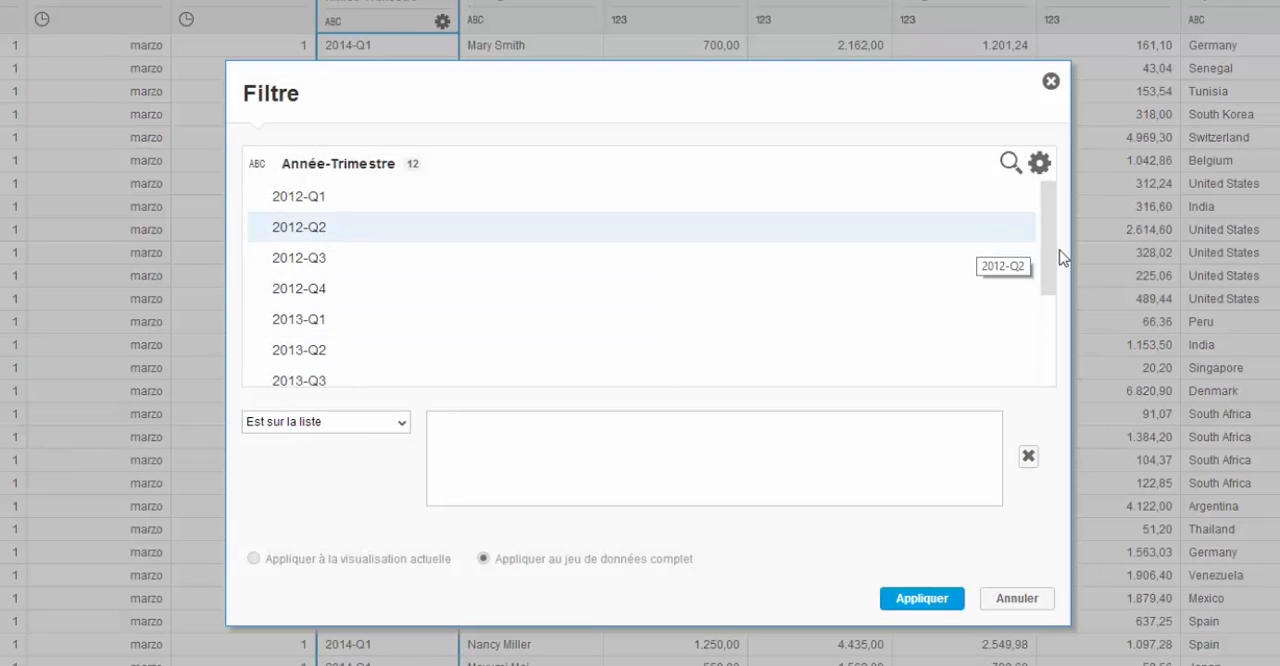
pyautogui.moveTo(1051, 277); pyautogui.dragTo(974, 406)
pyautogui.click(320, 375)
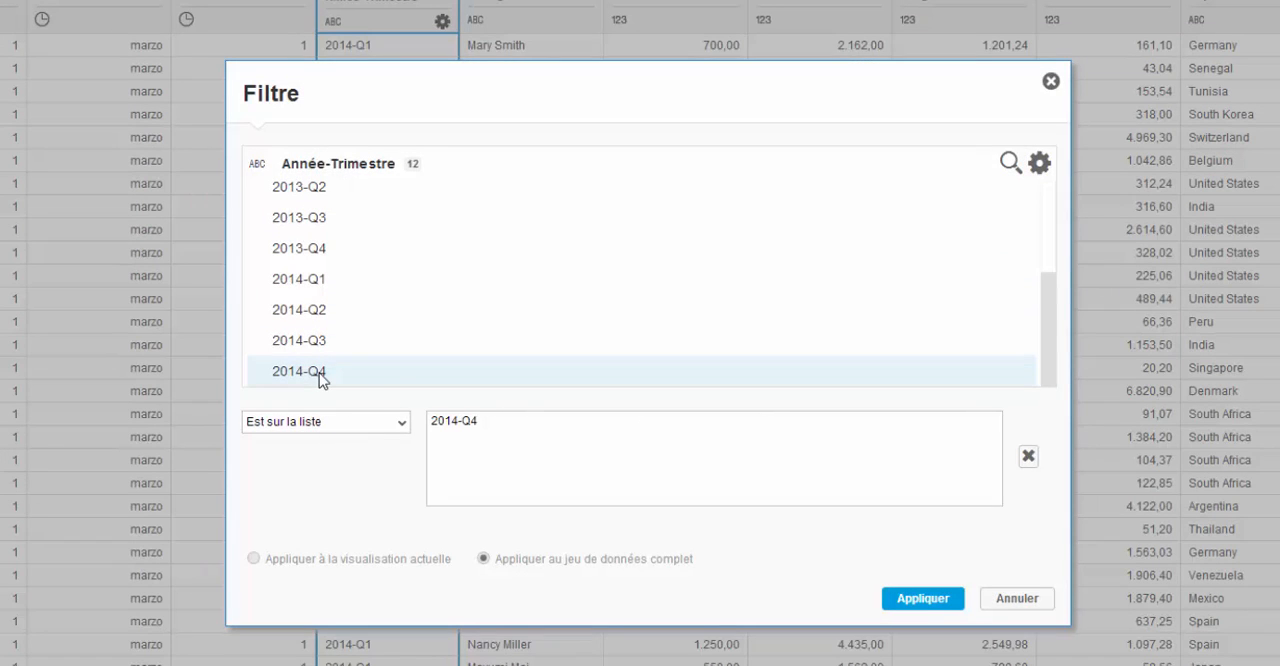
pyautogui.click(320, 340)
pyautogui.click(316, 298)
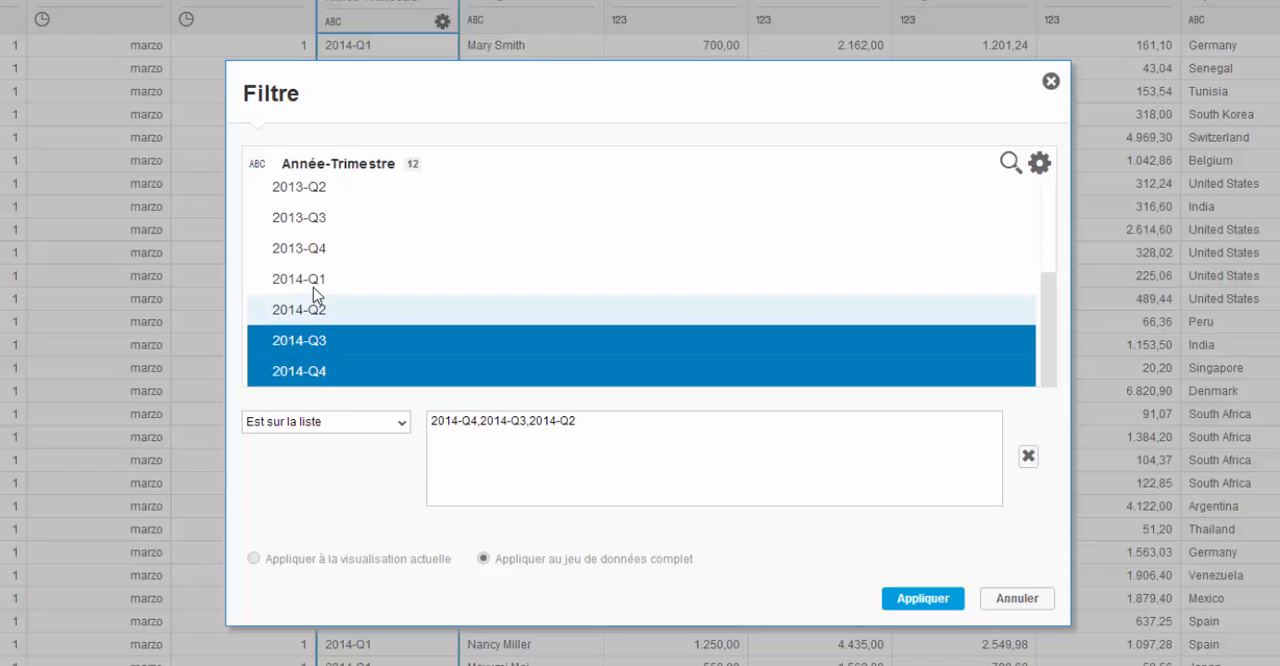
pyautogui.click(316, 285)
pyautogui.click(905, 596)
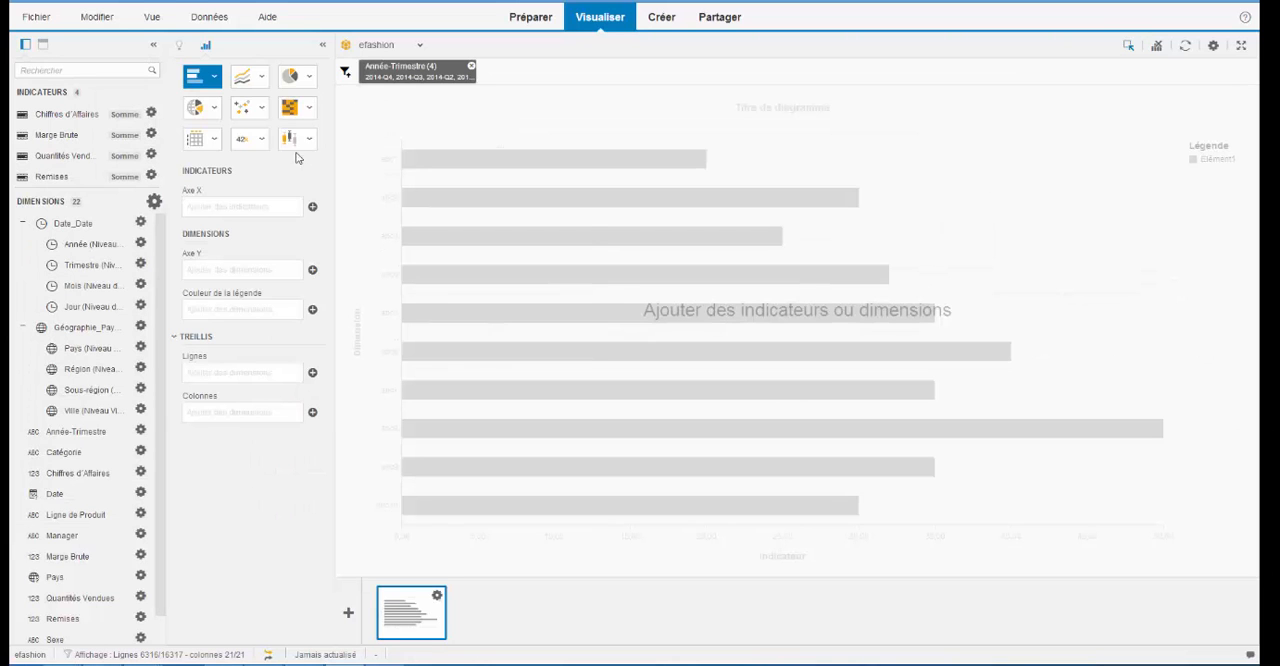
# - Build a geographic bubble chart of Marge Brute by Pays with Année-Trimestre as trellis columns, and convert it to a geographic pie chart
pyautogui.click(214, 109)
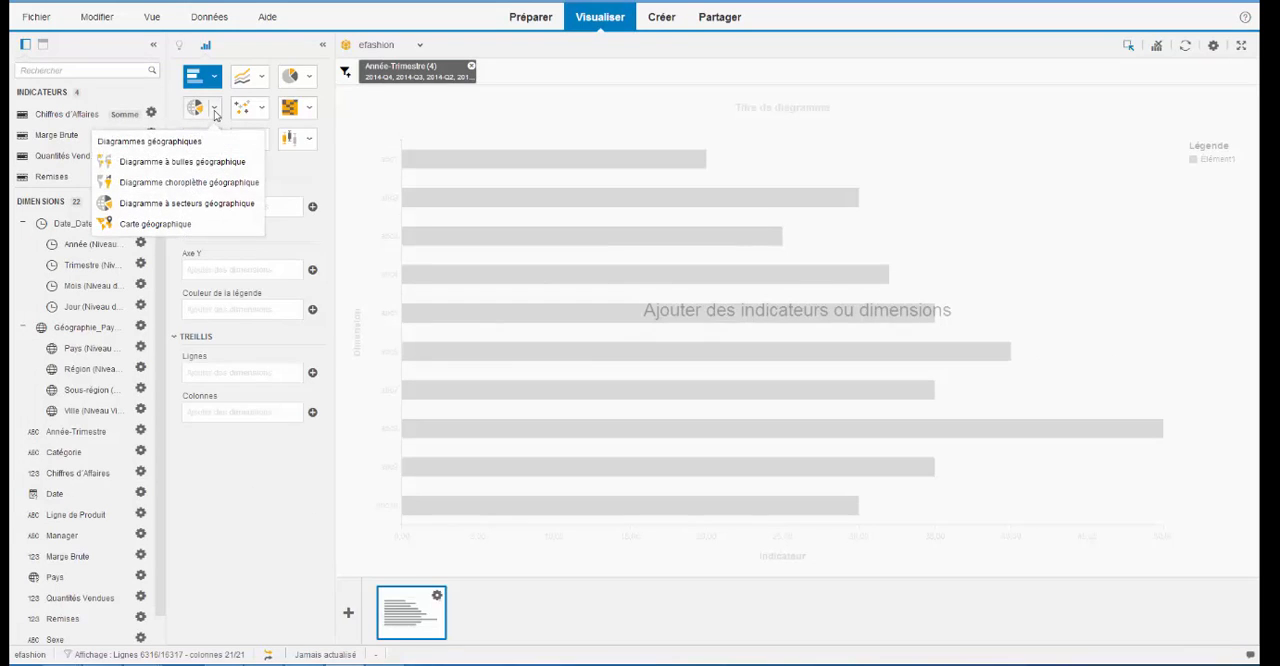
pyautogui.click(214, 163)
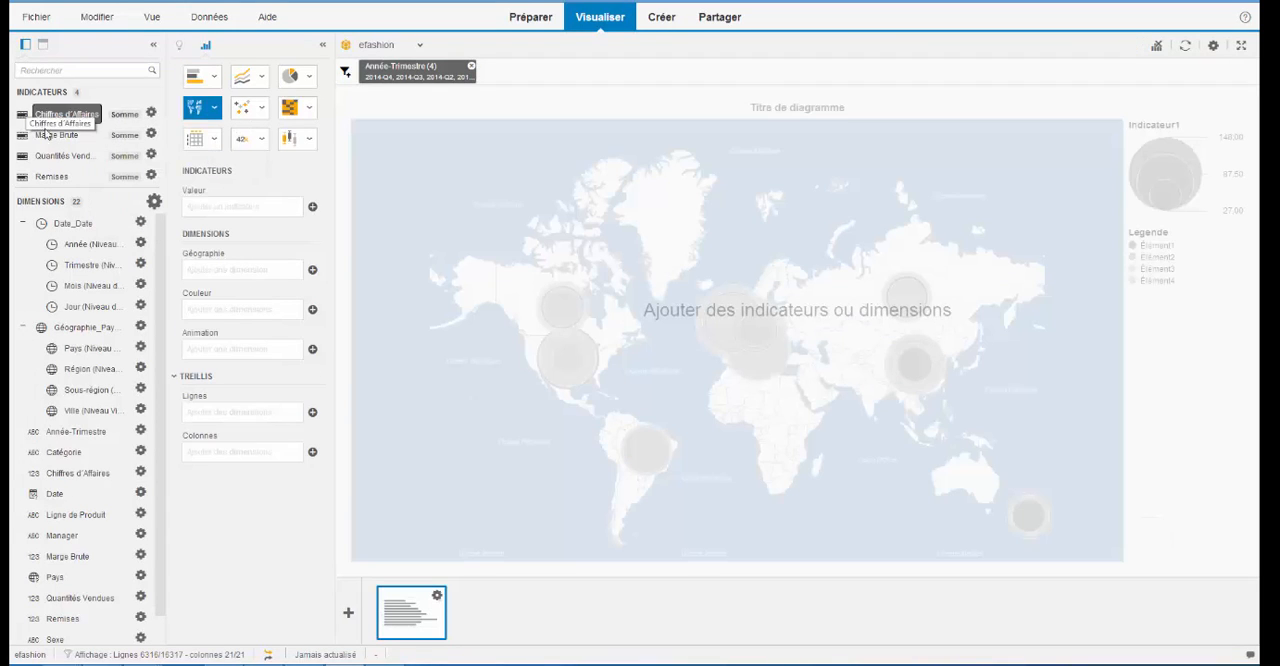
pyautogui.moveTo(56, 135); pyautogui.dragTo(222, 210)
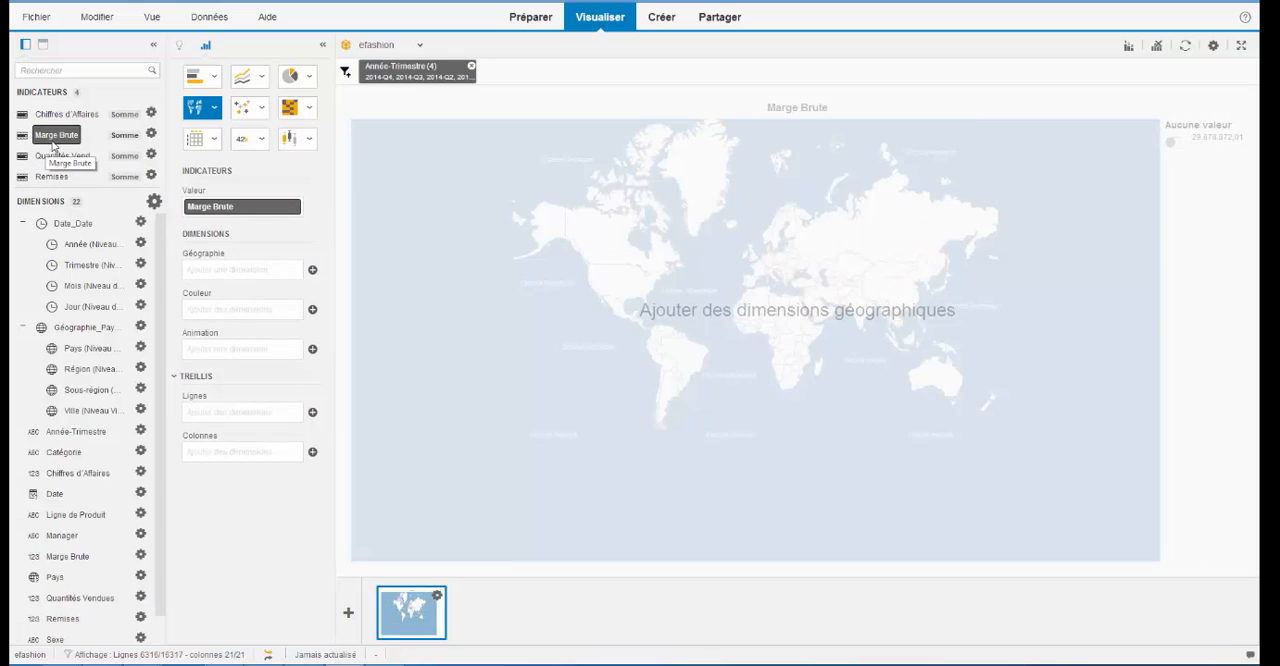
pyautogui.moveTo(77, 350); pyautogui.dragTo(217, 275)
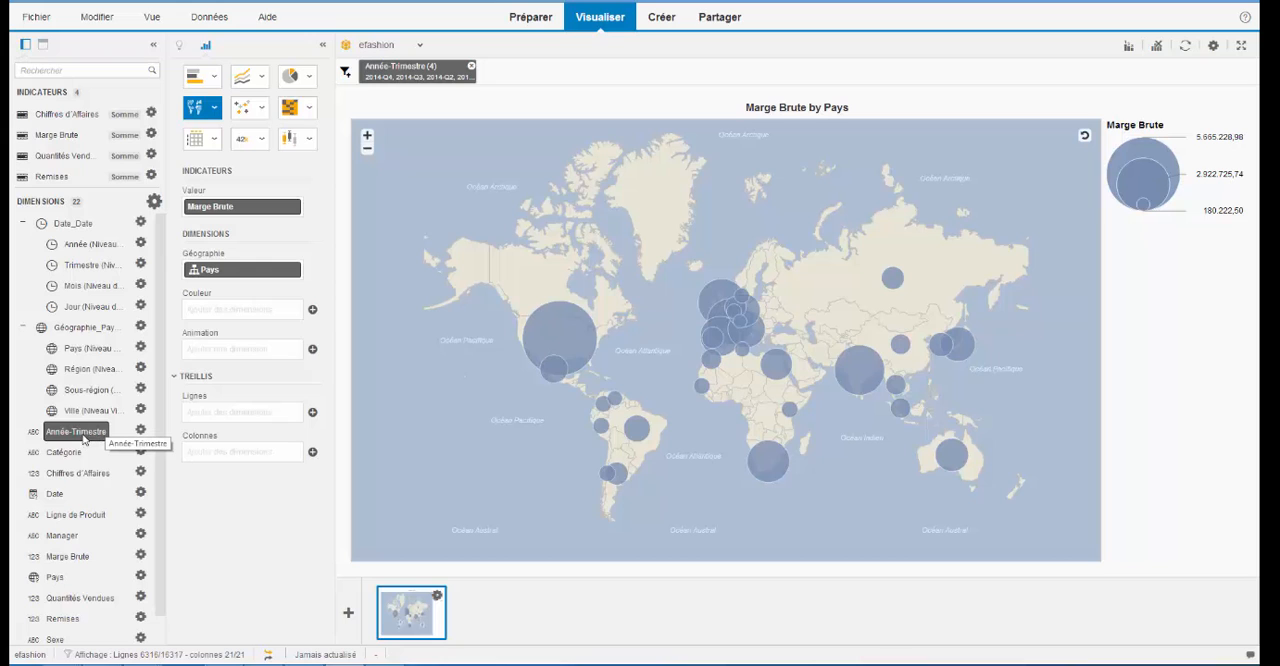
pyautogui.moveTo(83, 437); pyautogui.dragTo(237, 455)
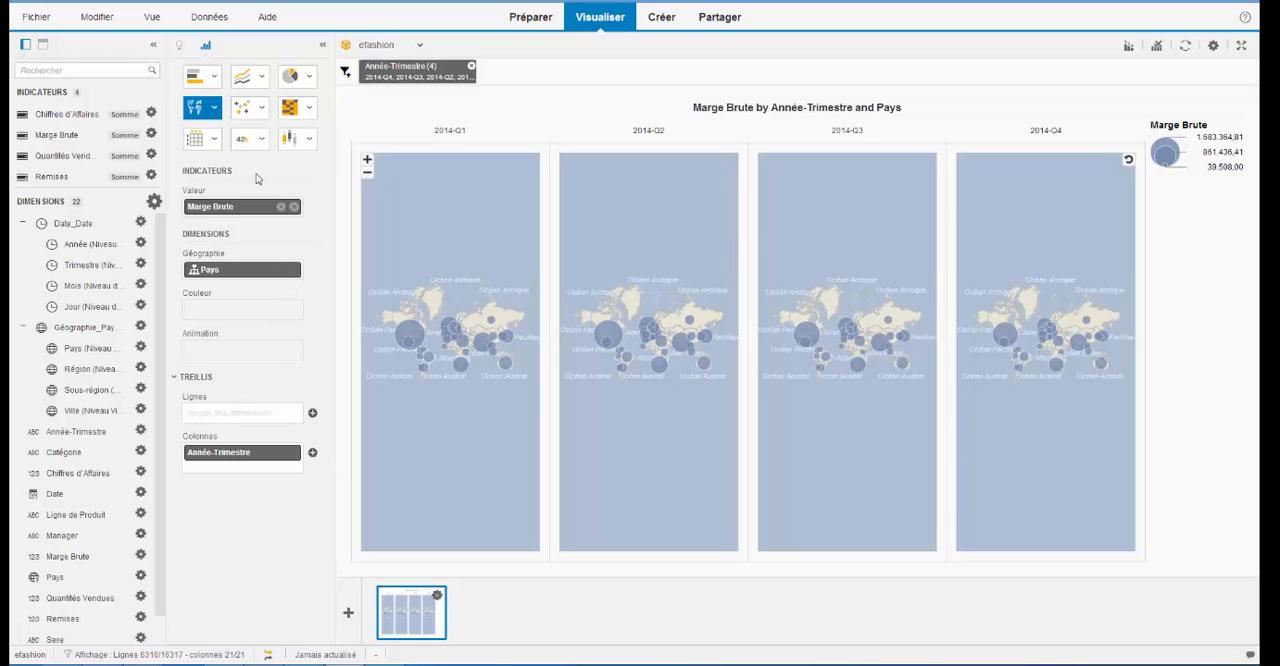
pyautogui.click(213, 113)
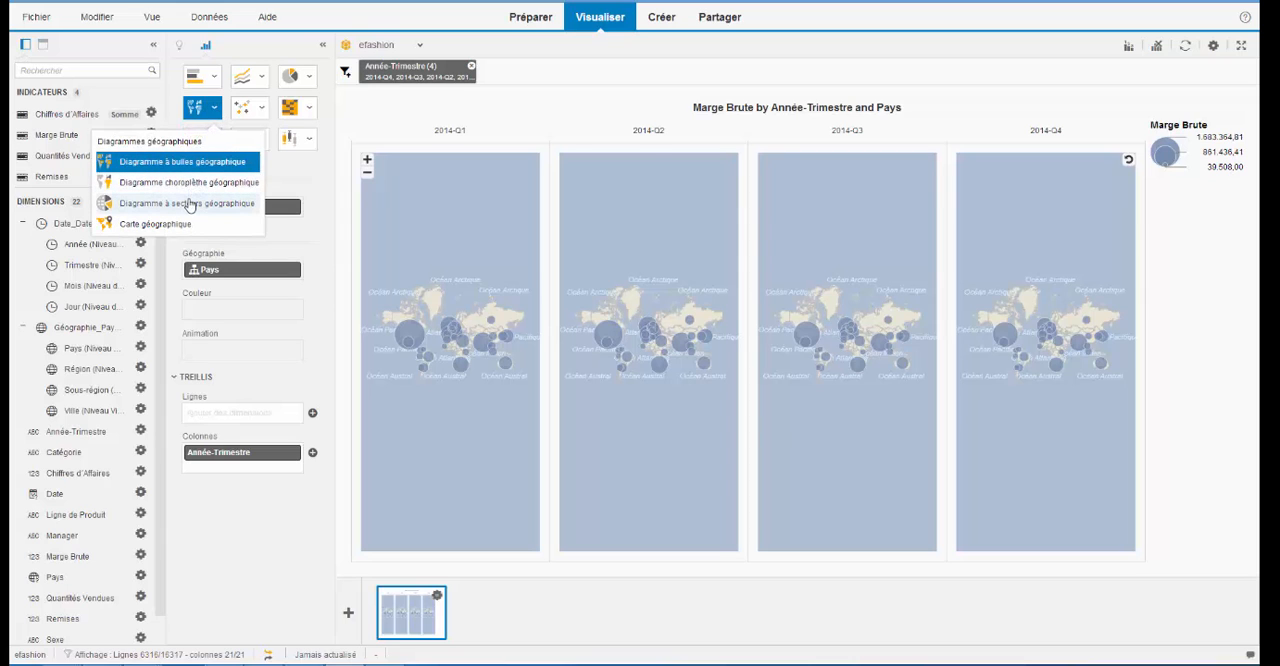
pyautogui.click(189, 206)
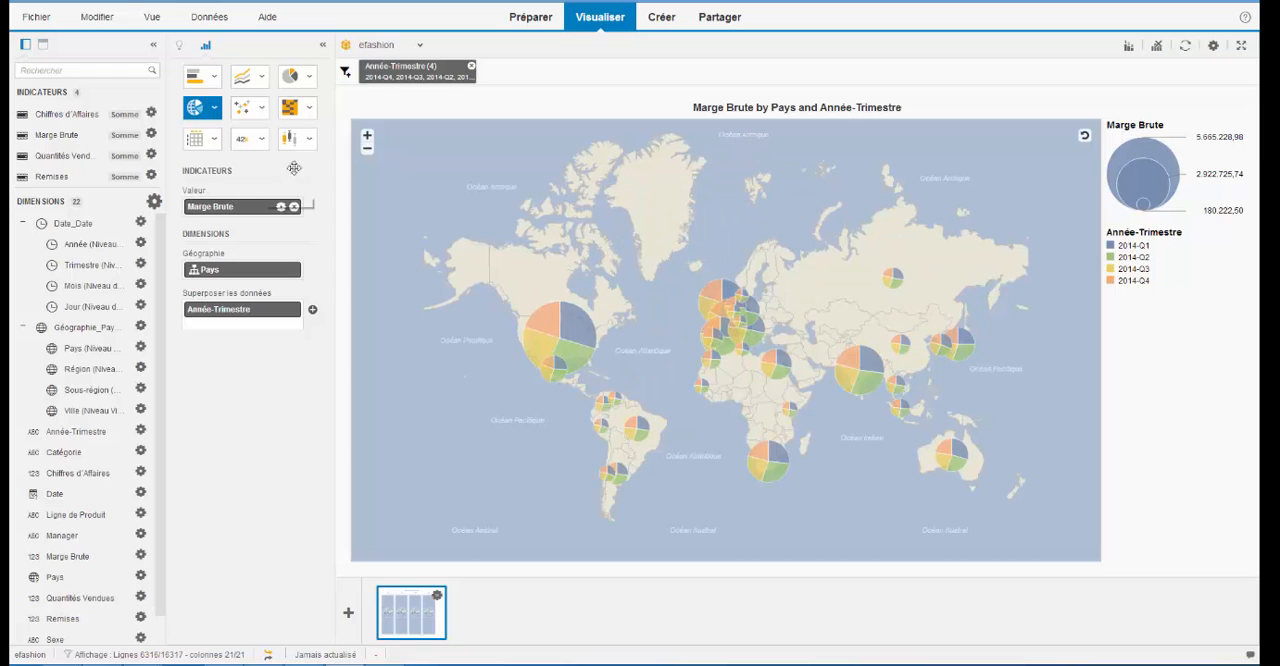
# - Examine the quarterly Marge Brute slices of the United States and France pies on the map
pyautogui.click(367, 136)
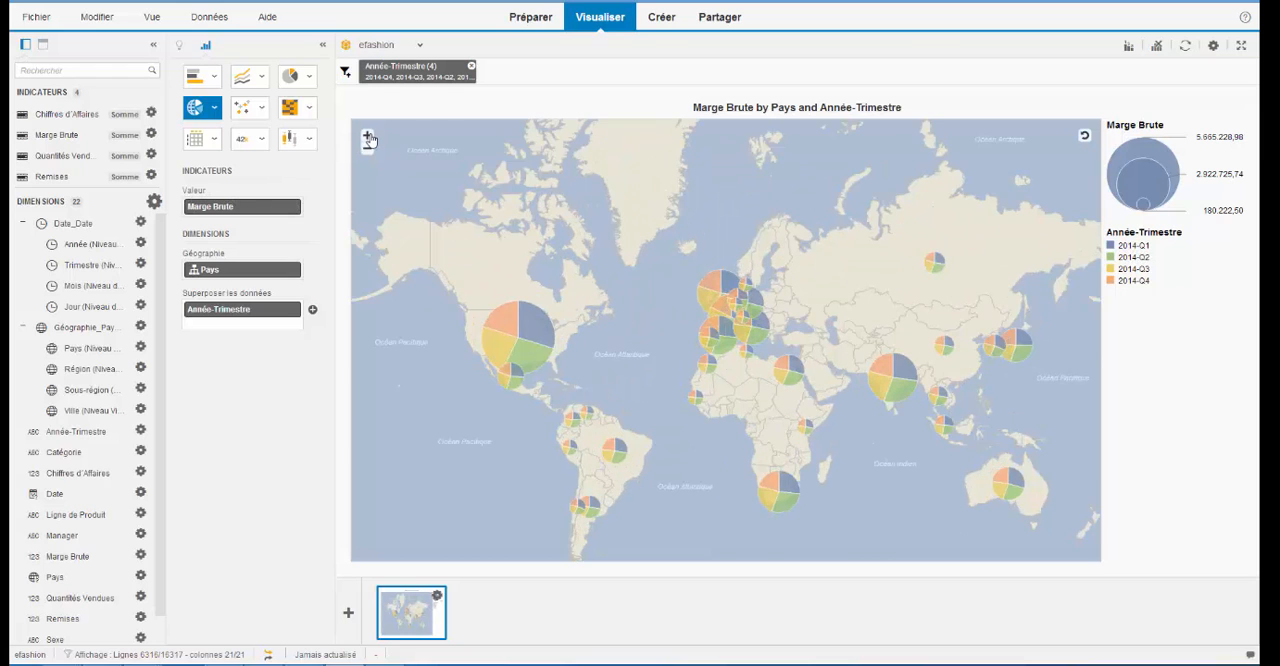
pyautogui.click(367, 136)
pyautogui.moveTo(564, 384); pyautogui.dragTo(750, 387)
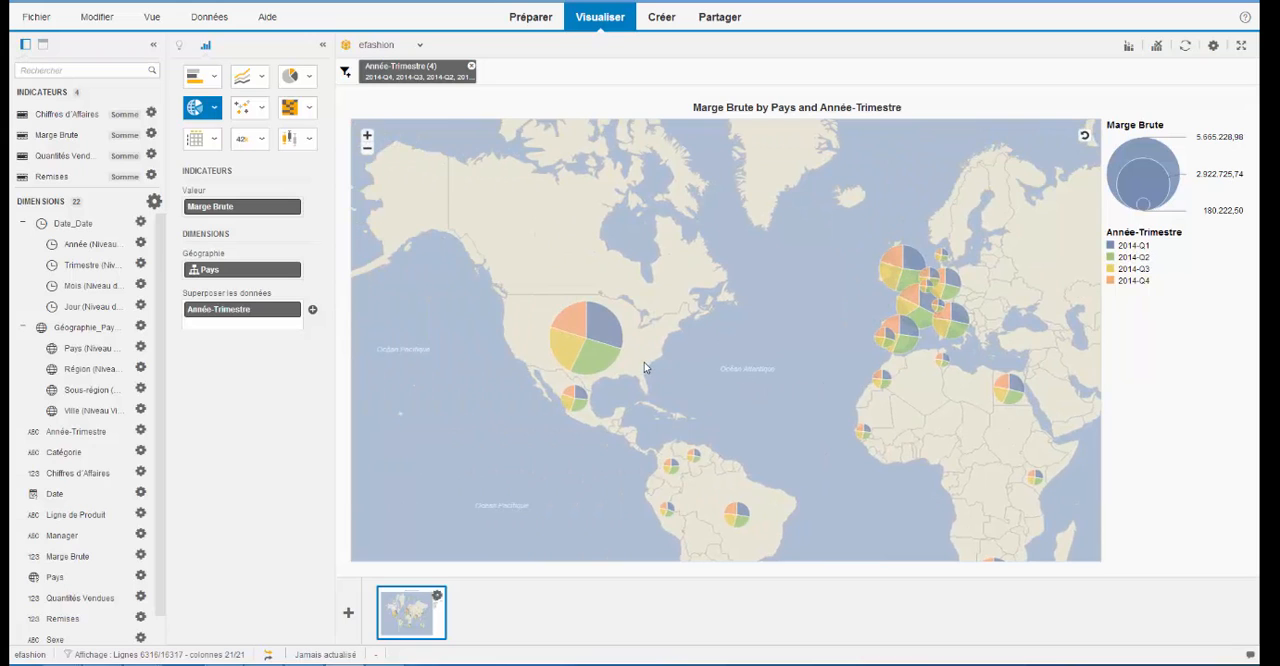
pyautogui.moveTo(620, 341)
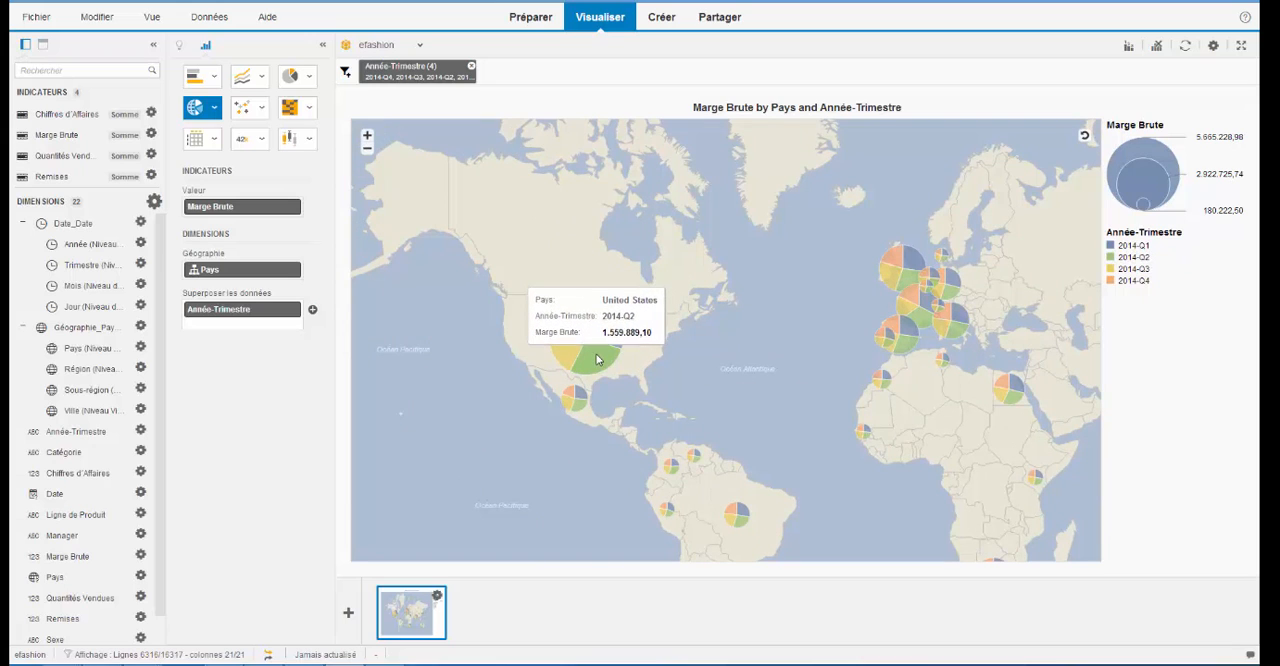
pyautogui.moveTo(571, 353)
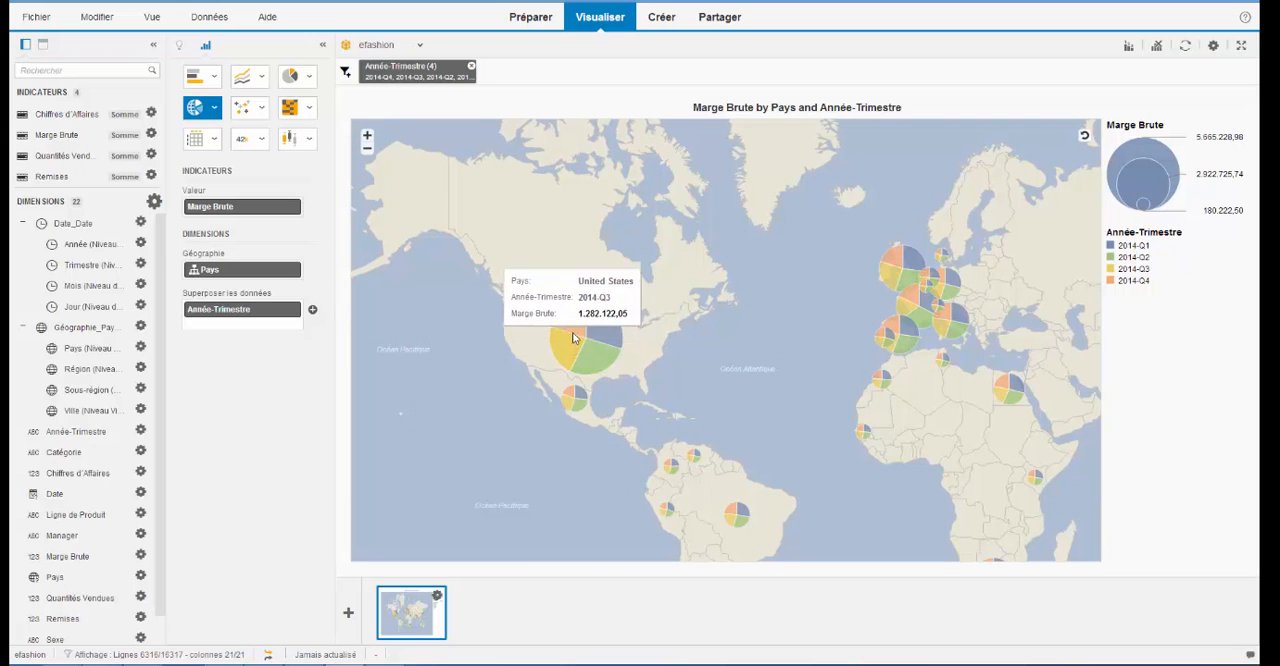
pyautogui.moveTo(573, 325)
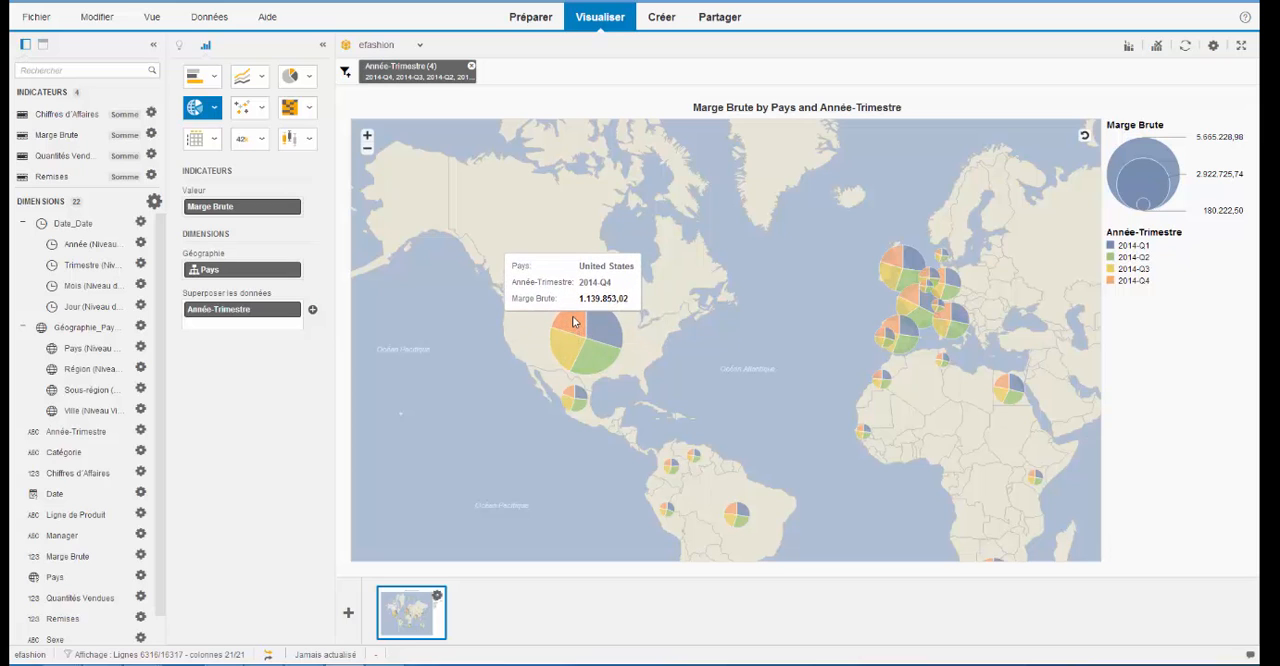
pyautogui.click(367, 135)
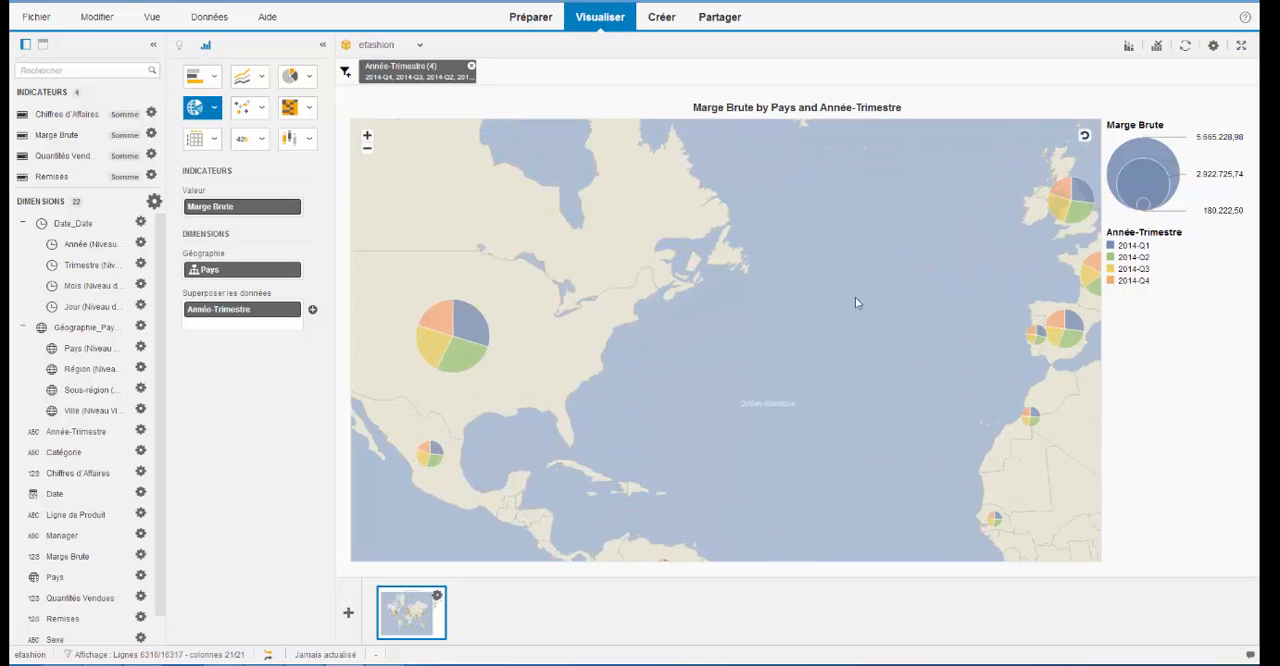
pyautogui.moveTo(828, 335); pyautogui.dragTo(563, 349)
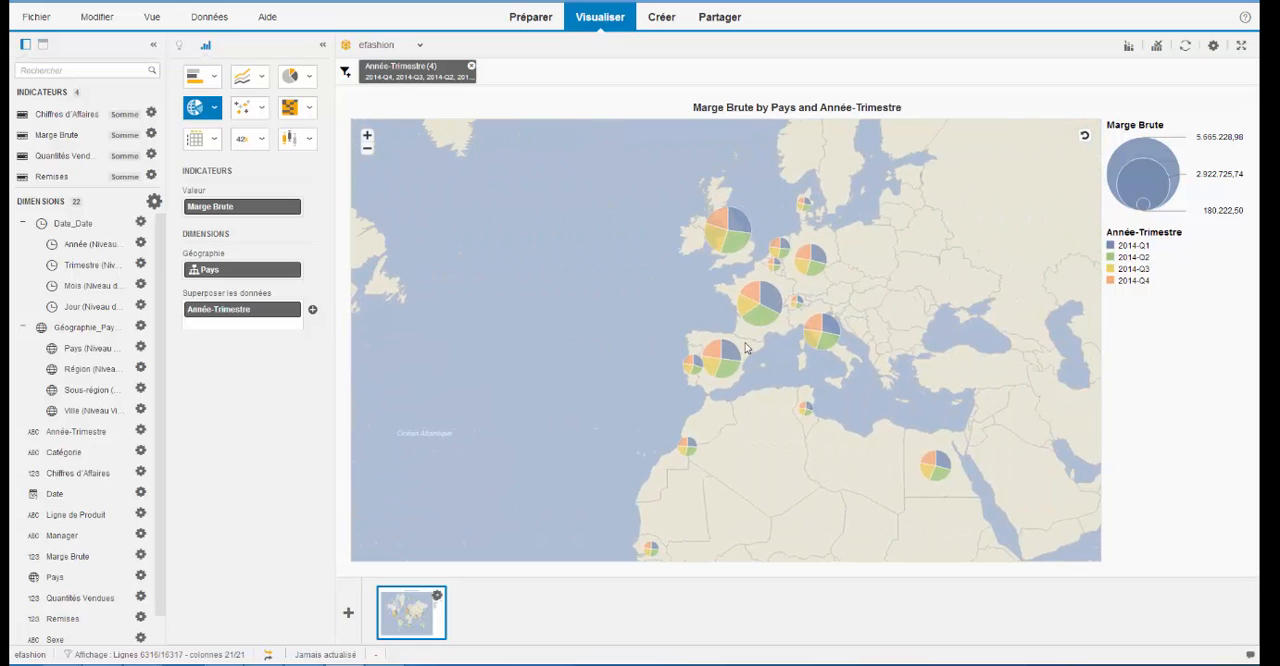
pyautogui.moveTo(758, 322)
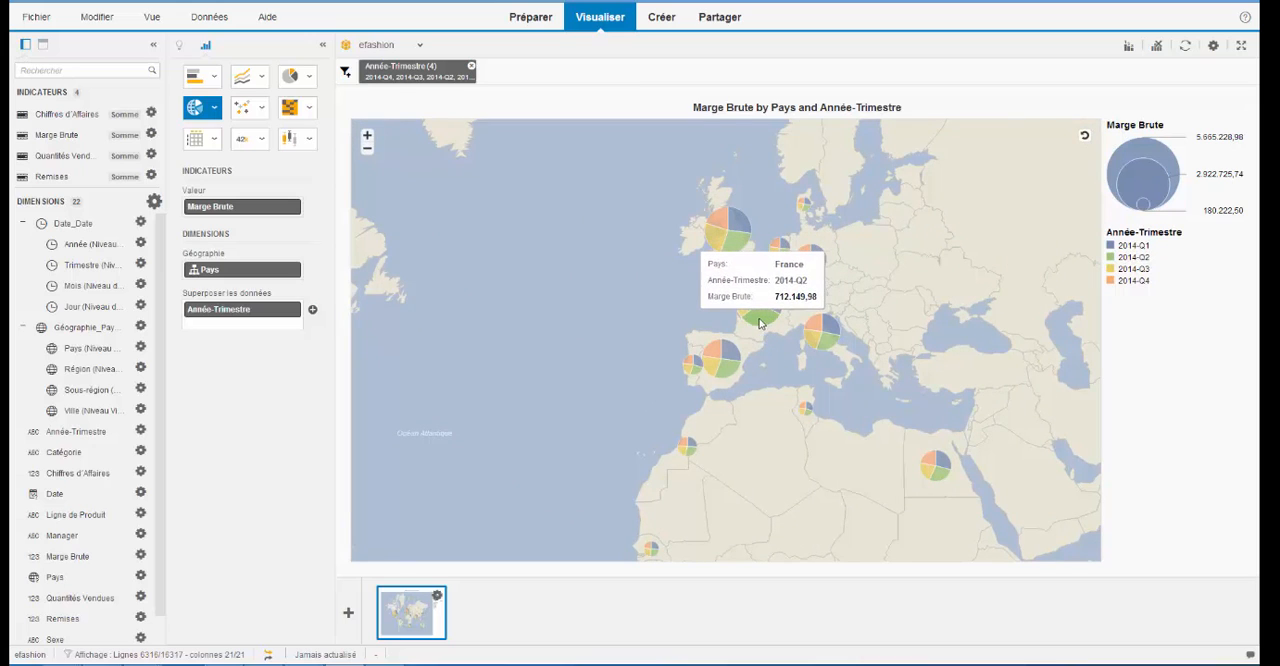
pyautogui.moveTo(758, 293)
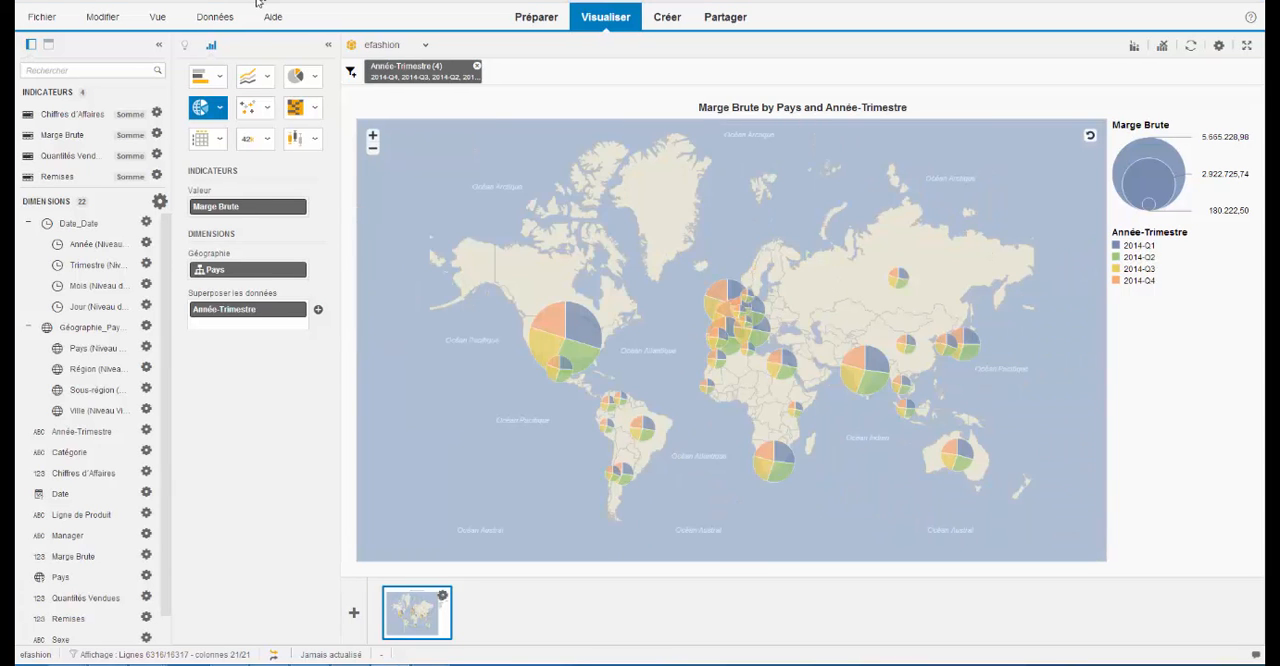
# - Add a second visualization as a Carte géographique, with Ville as the geographic dimension and markers as the data point type
pyautogui.click(353, 614)
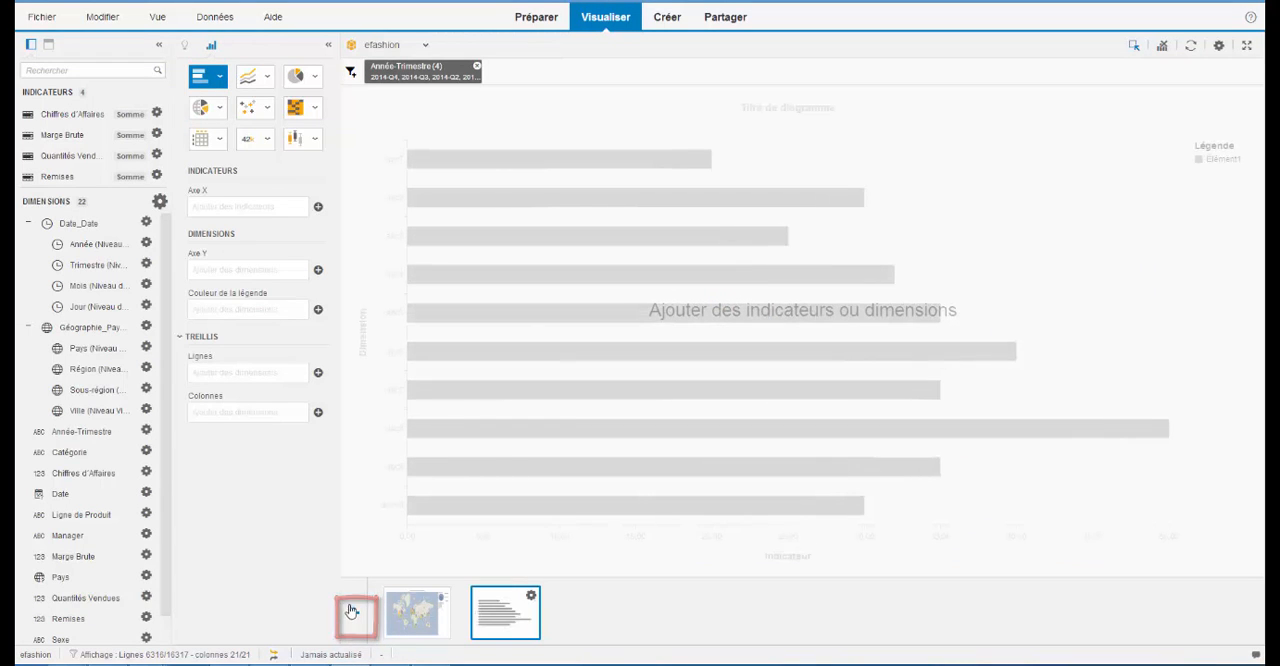
pyautogui.click(219, 108)
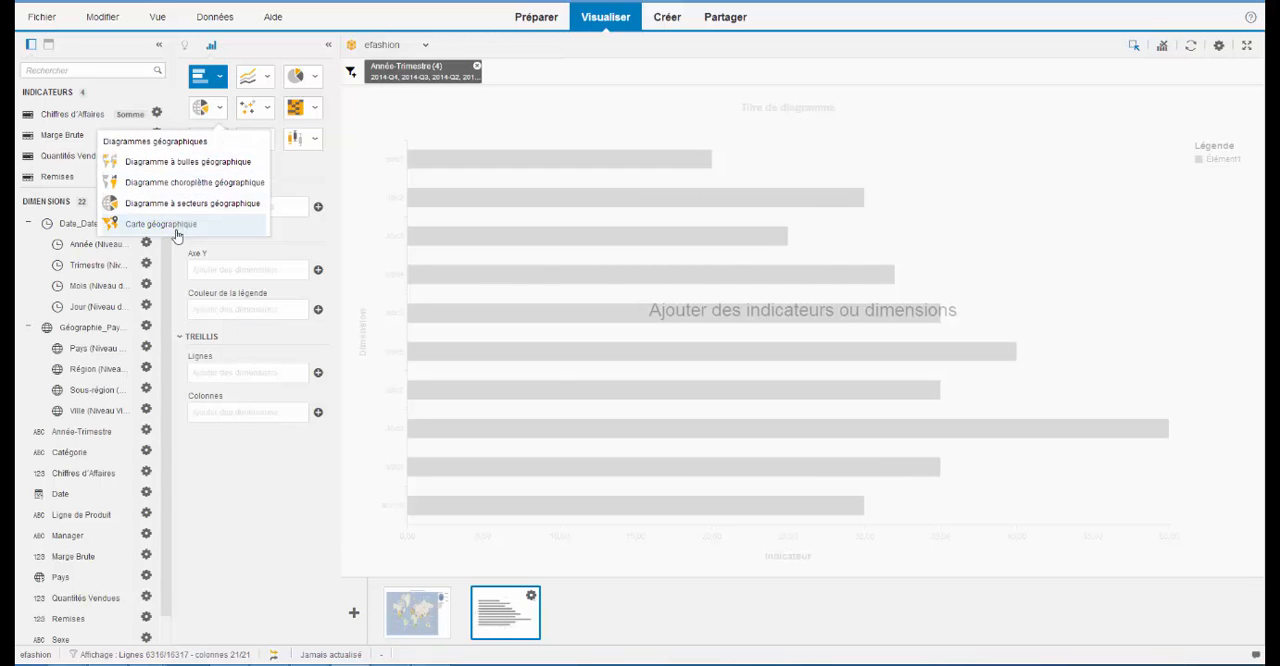
pyautogui.click(176, 232)
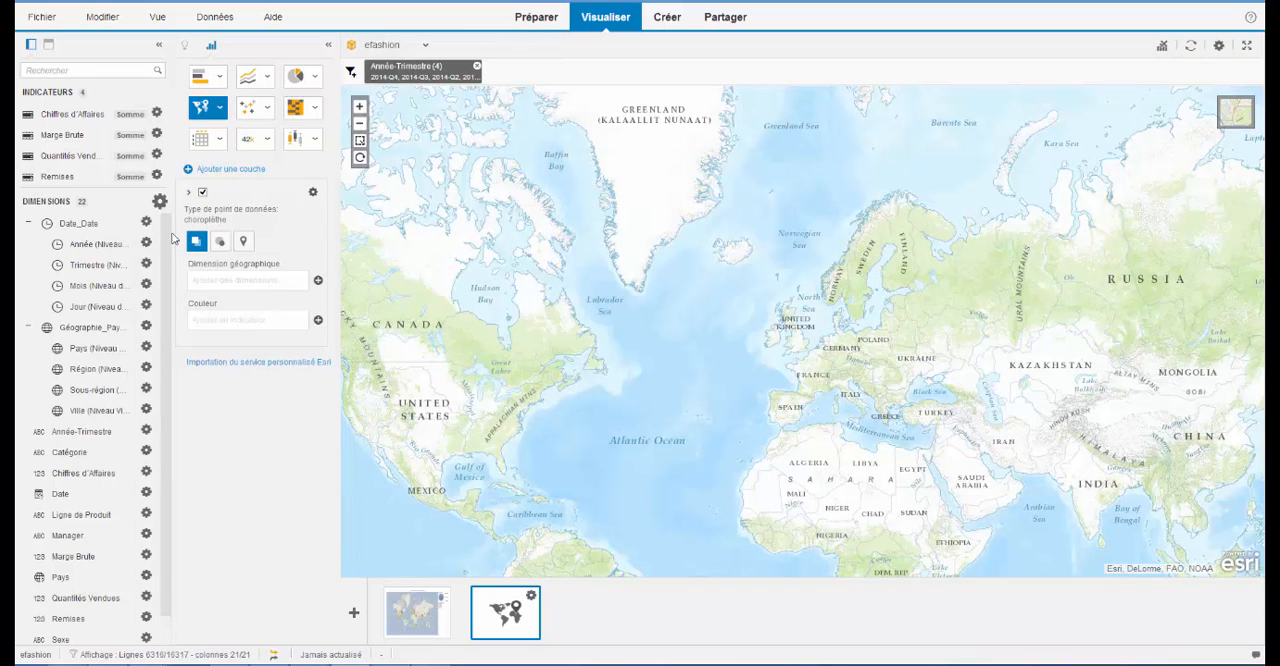
pyautogui.moveTo(95, 411); pyautogui.dragTo(237, 269)
pyautogui.click(242, 244)
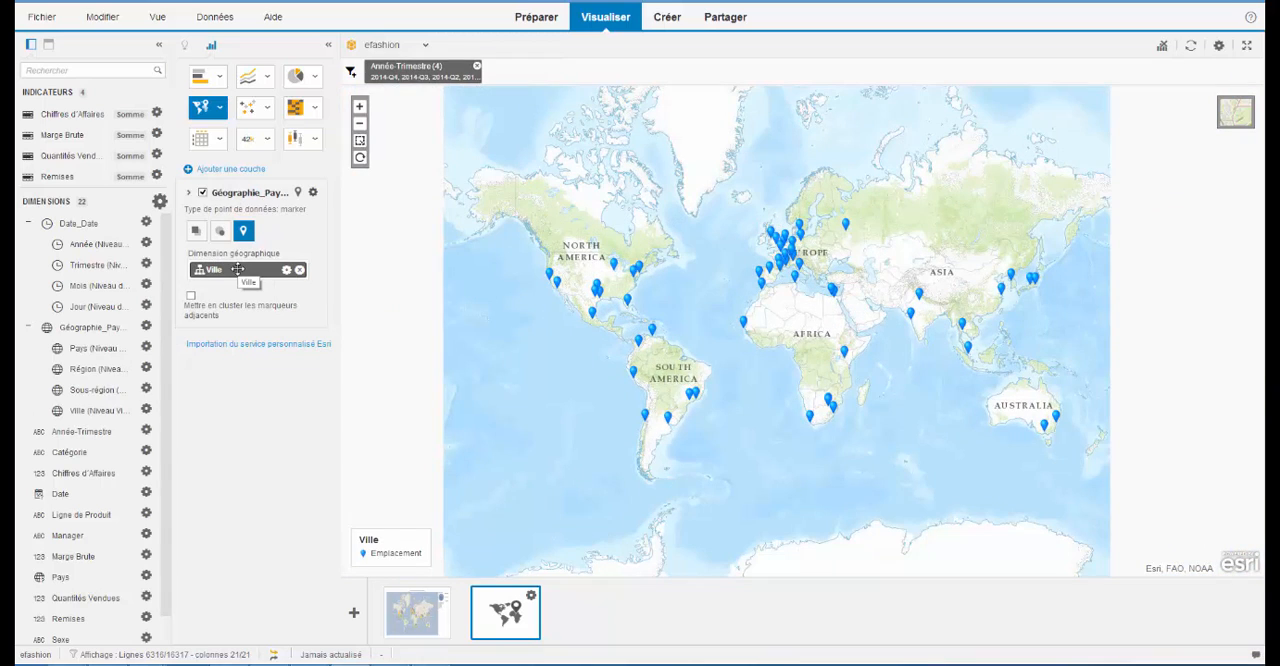
# - Add a choropleth layer coloured by Marge Brute with Pays as the geographic dimension, and move it below the city marker layer
pyautogui.click(228, 171)
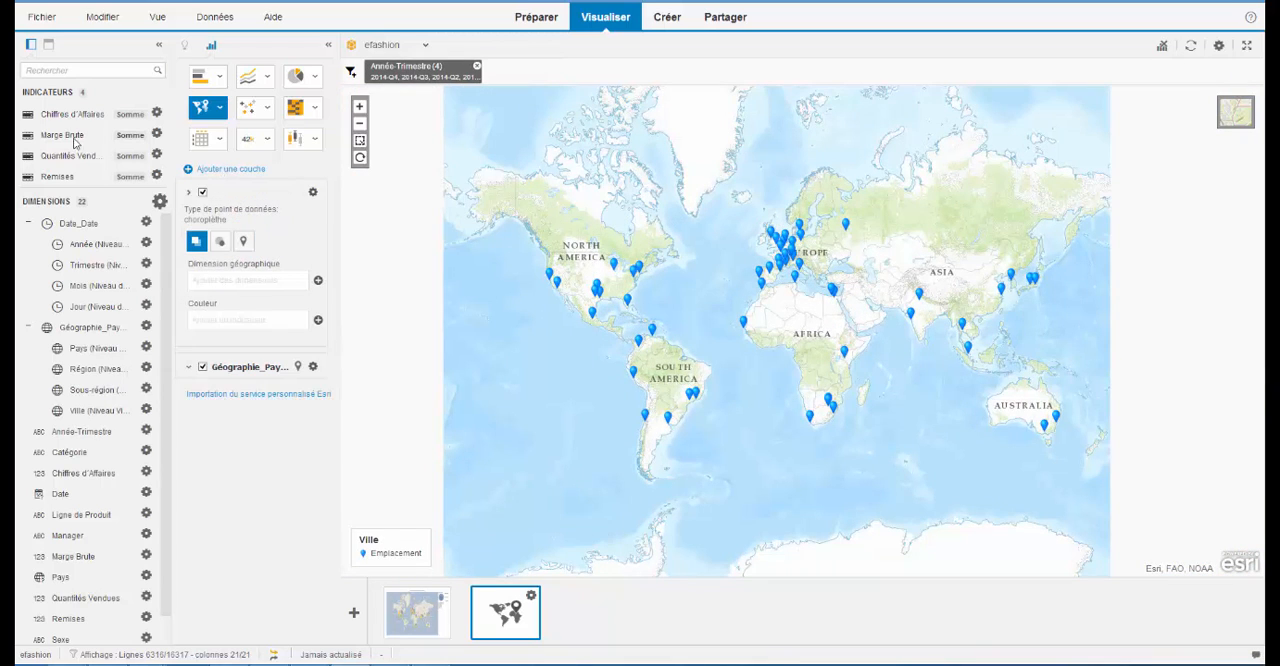
pyautogui.moveTo(74, 143); pyautogui.dragTo(233, 320)
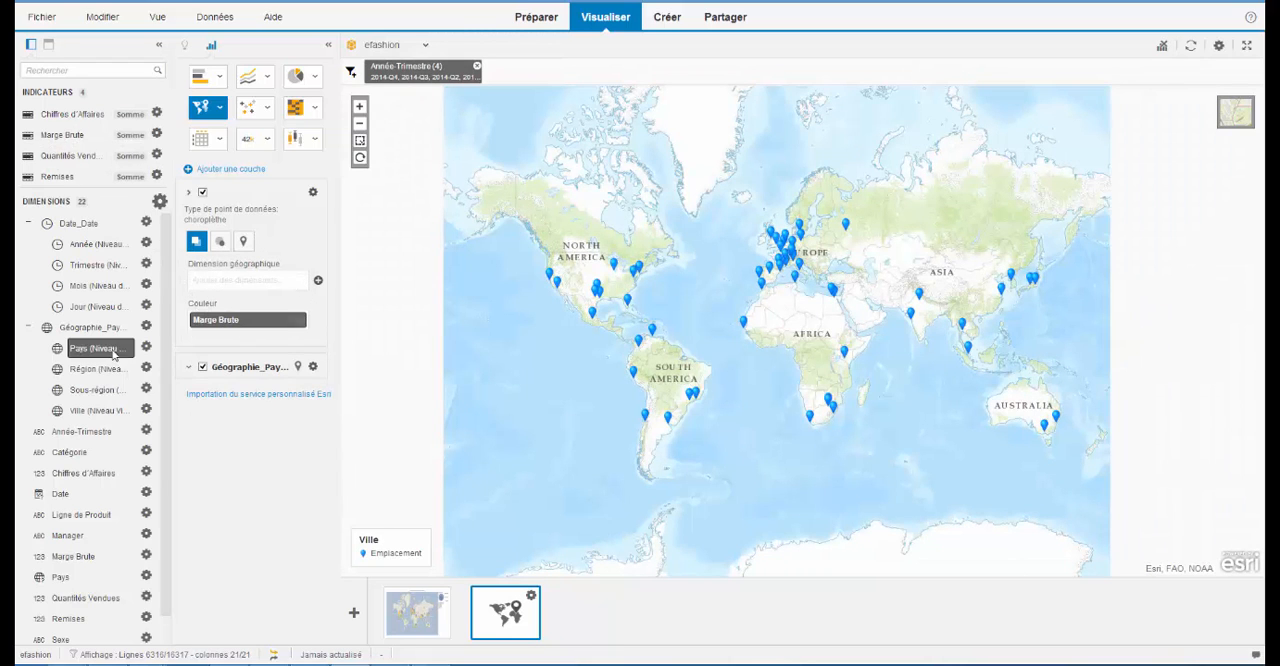
pyautogui.moveTo(80, 354); pyautogui.dragTo(226, 287)
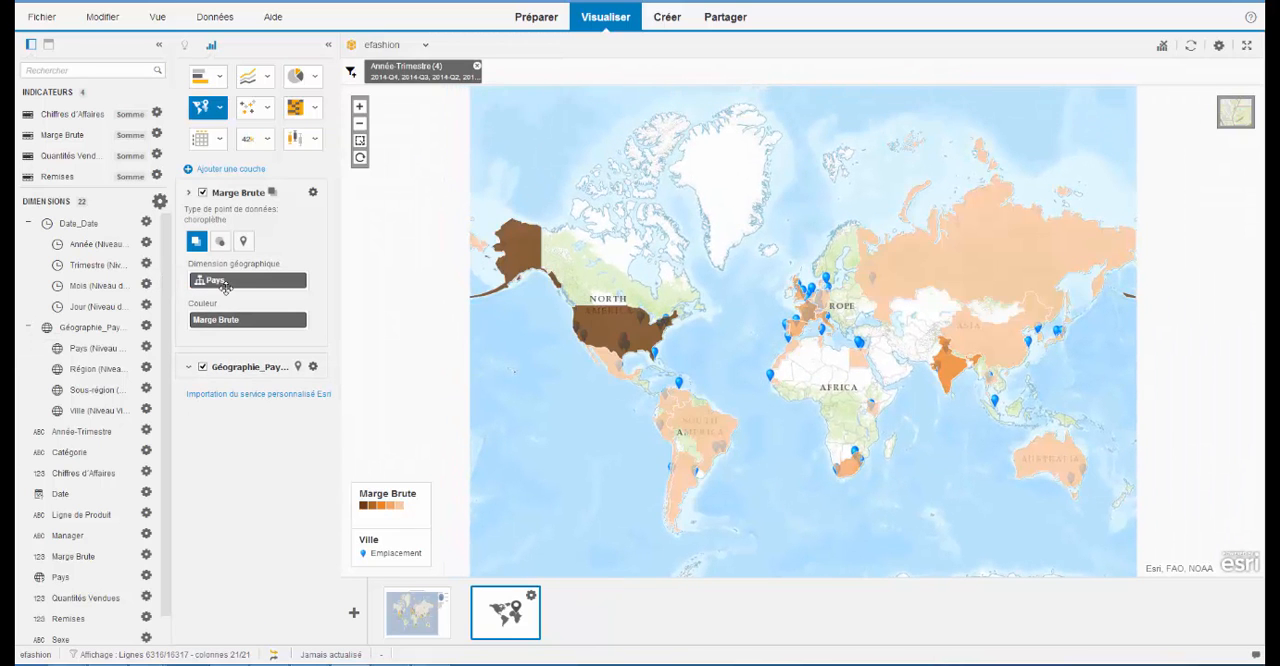
pyautogui.click(312, 193)
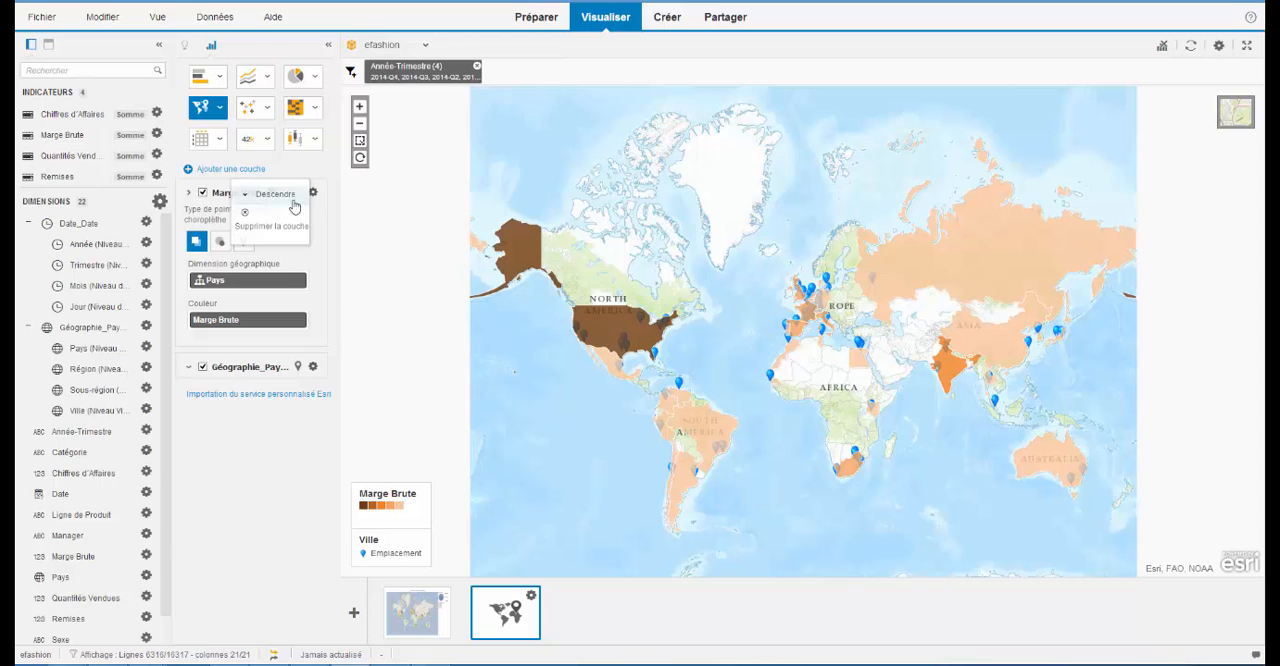
pyautogui.click(275, 194)
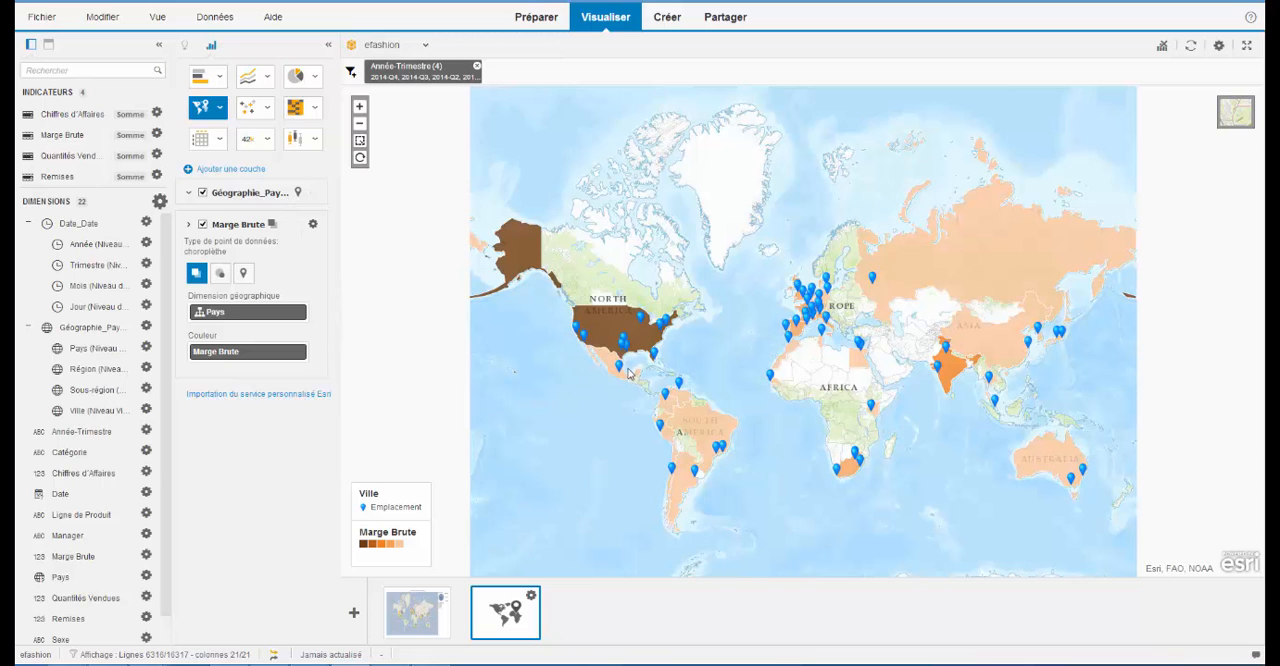
# - Add a line chart visualization of Marge Brute by Pays, with Année-Trimestre as the legend colour
pyautogui.moveTo(619, 371)
pyautogui.moveTo(648, 343)
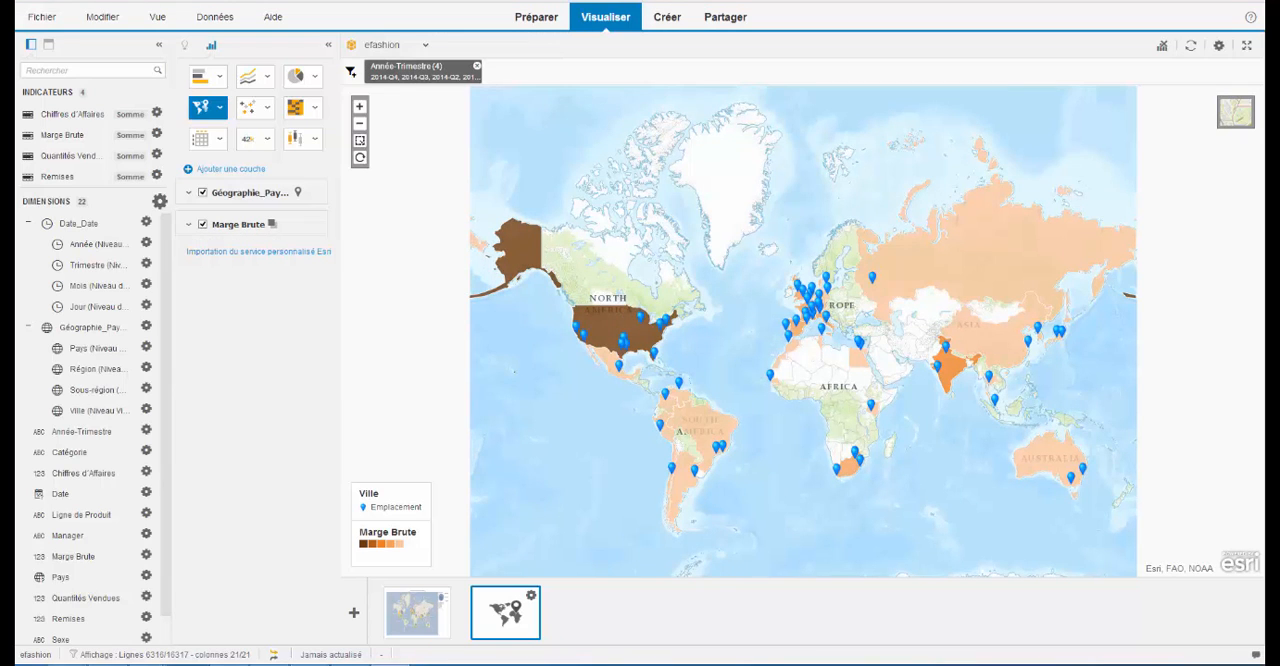
pyautogui.click(354, 614)
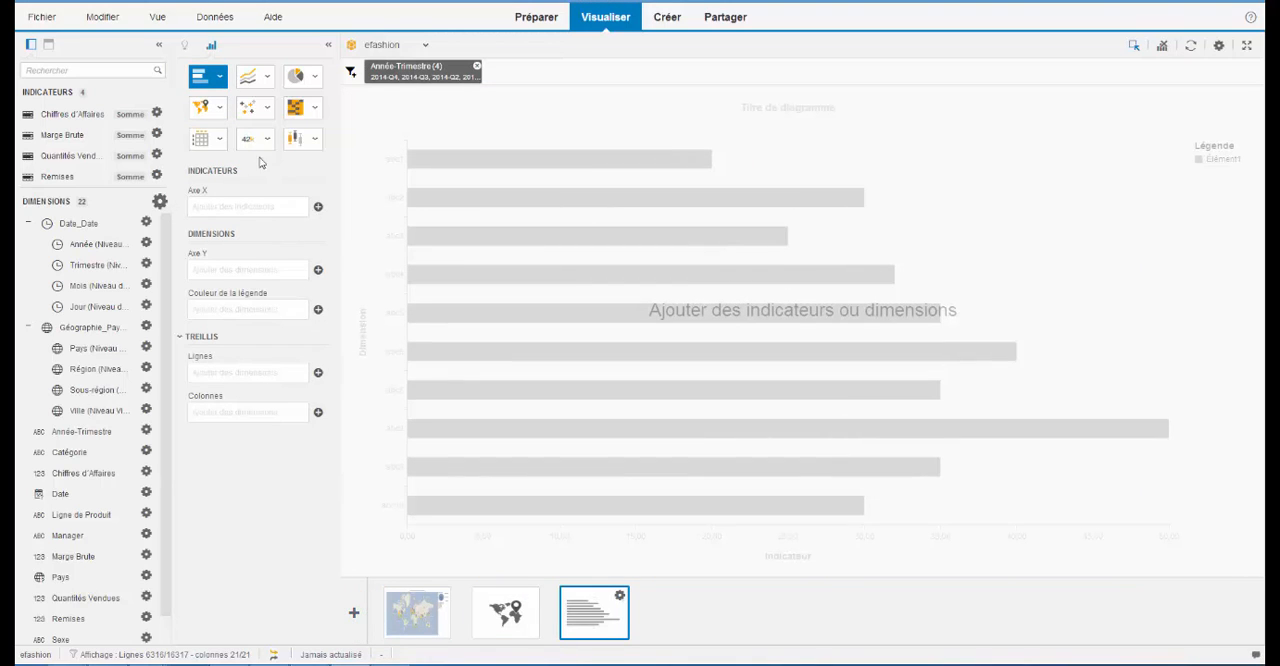
pyautogui.click(268, 80)
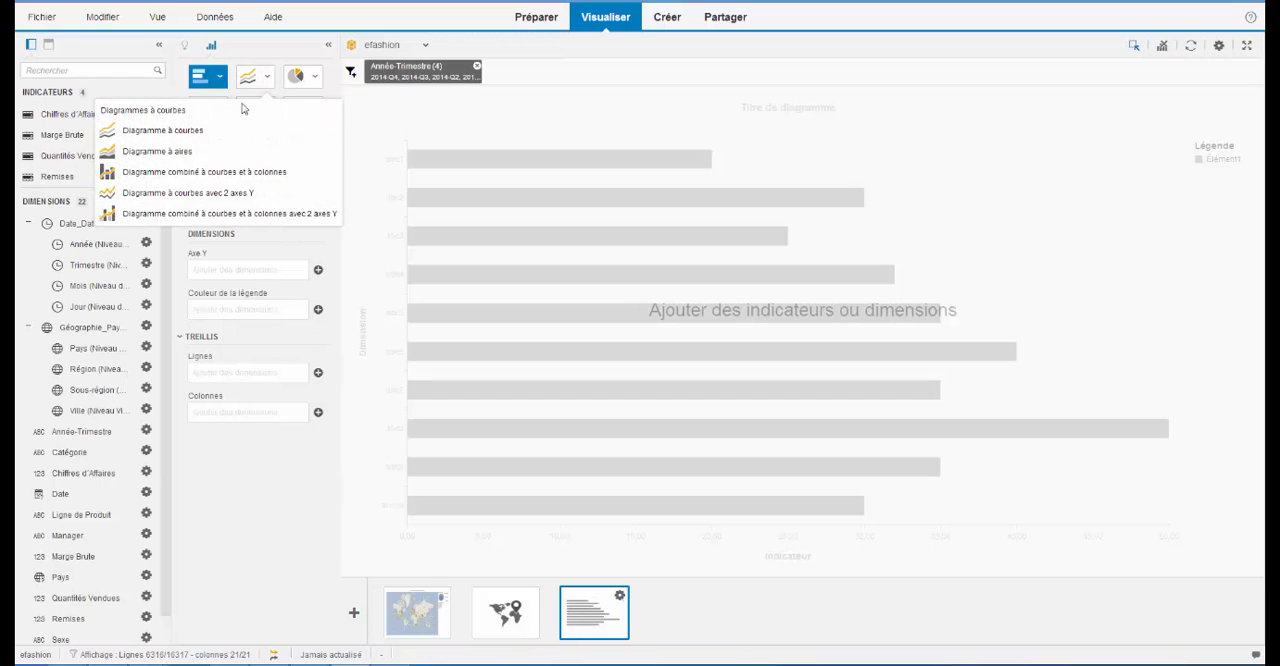
pyautogui.click(233, 131)
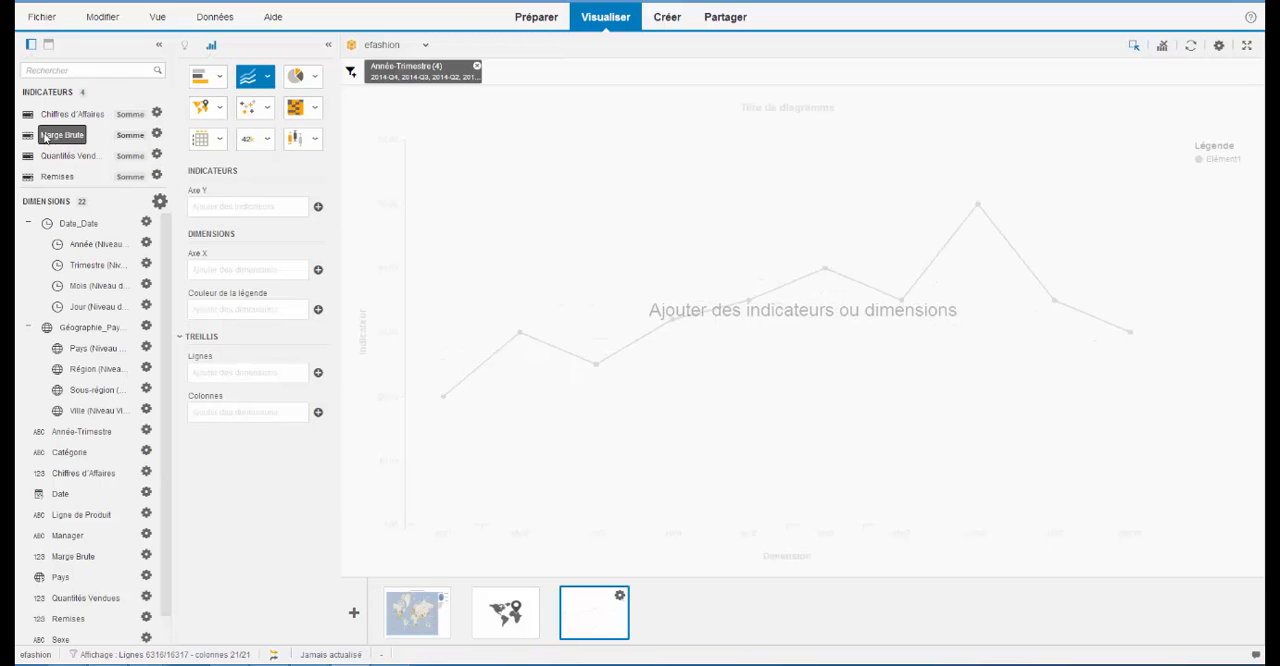
pyautogui.moveTo(62, 134); pyautogui.dragTo(204, 207)
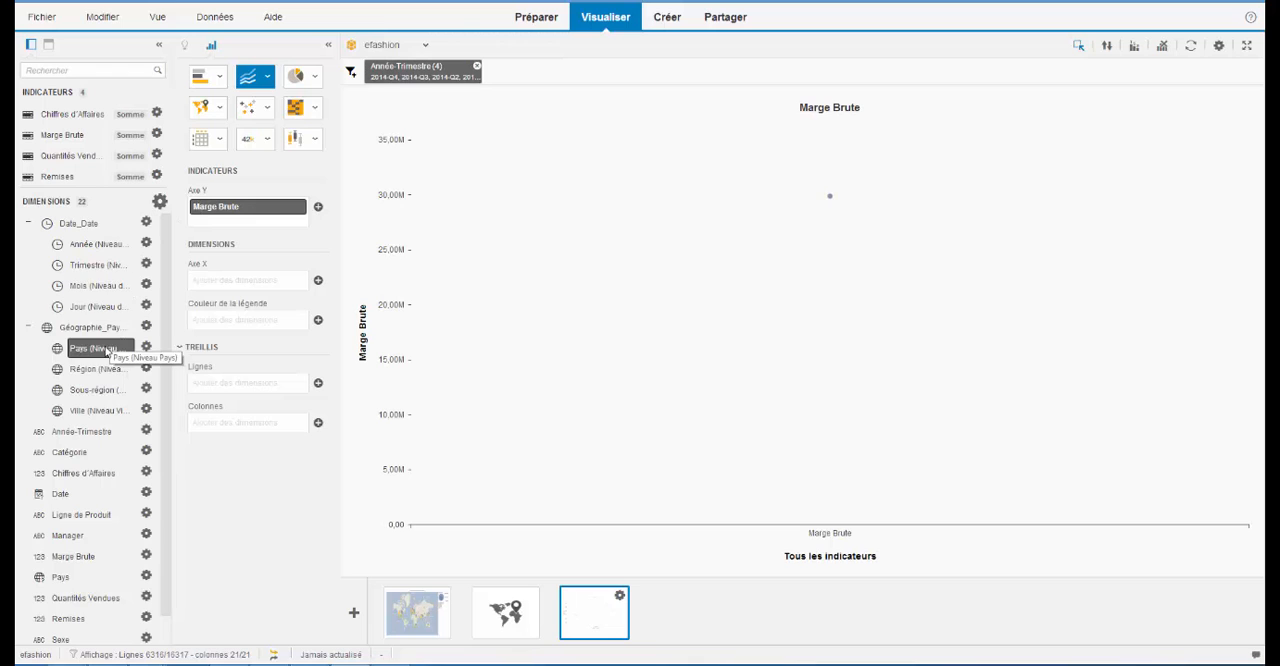
pyautogui.moveTo(100, 348); pyautogui.dragTo(243, 279)
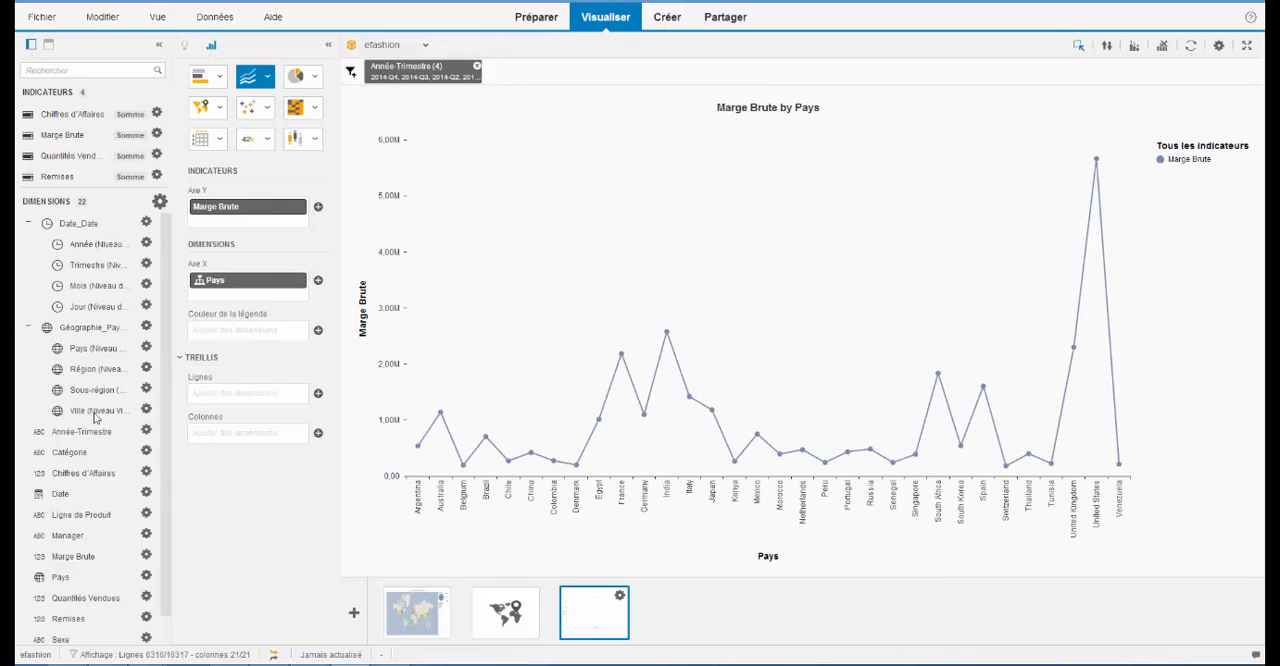
pyautogui.moveTo(82, 431); pyautogui.dragTo(228, 337)
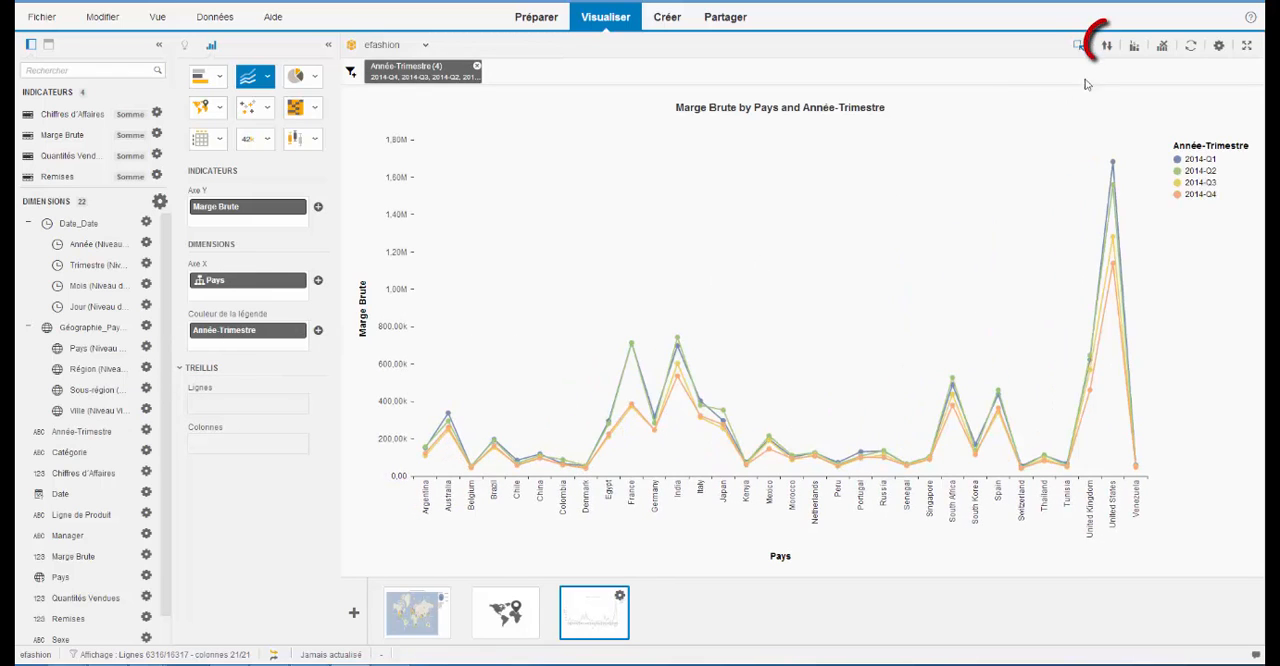
# - Sort the line chart by descending Marge Brute and rank it to the top (Haut) 20 Pays by Marge Brute
pyautogui.click(1107, 47)
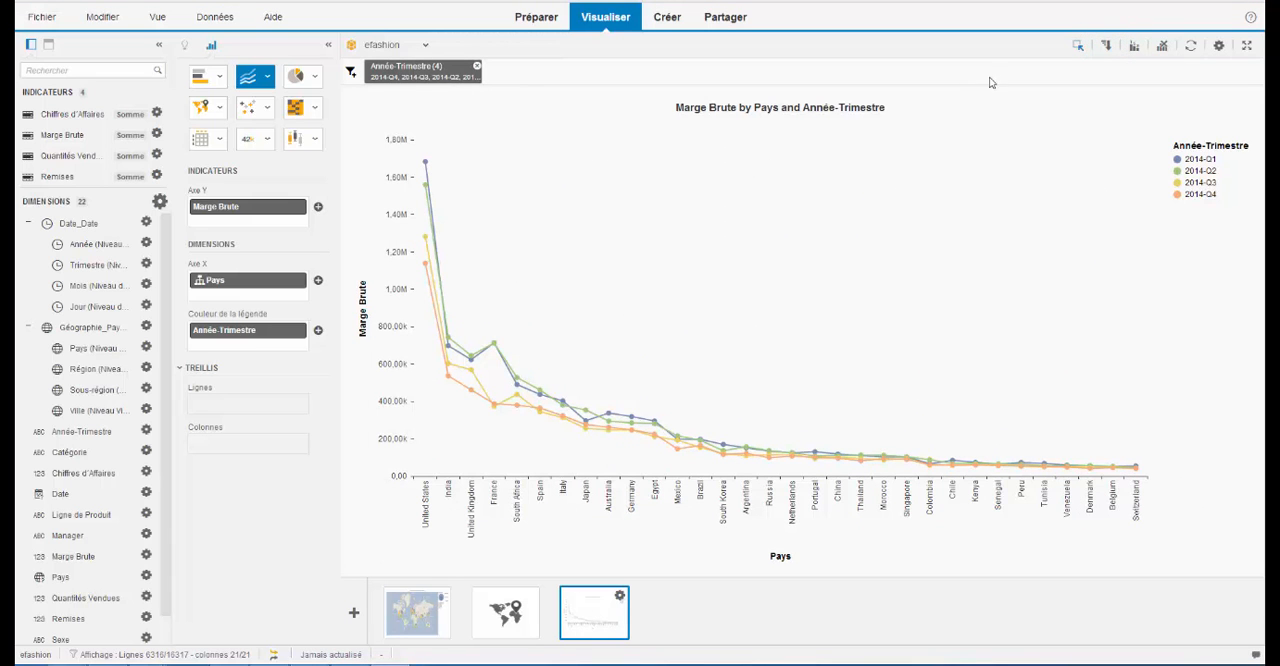
pyautogui.click(1136, 52)
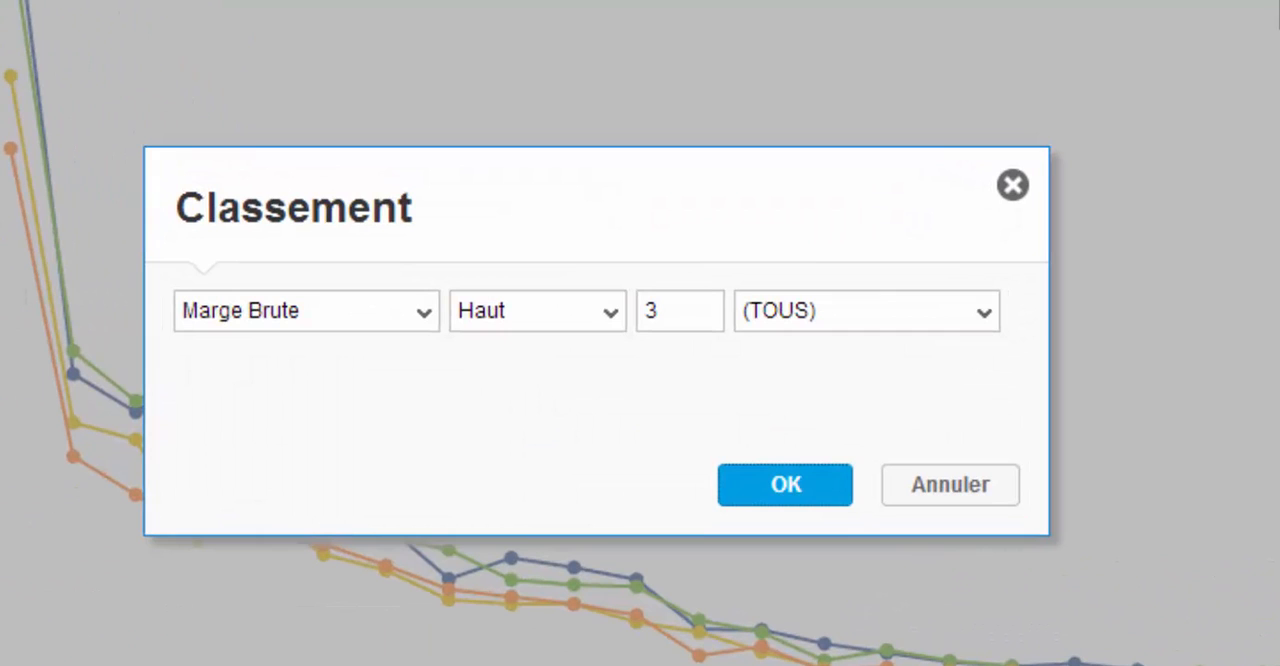
pyautogui.click(986, 318)
pyautogui.click(866, 405)
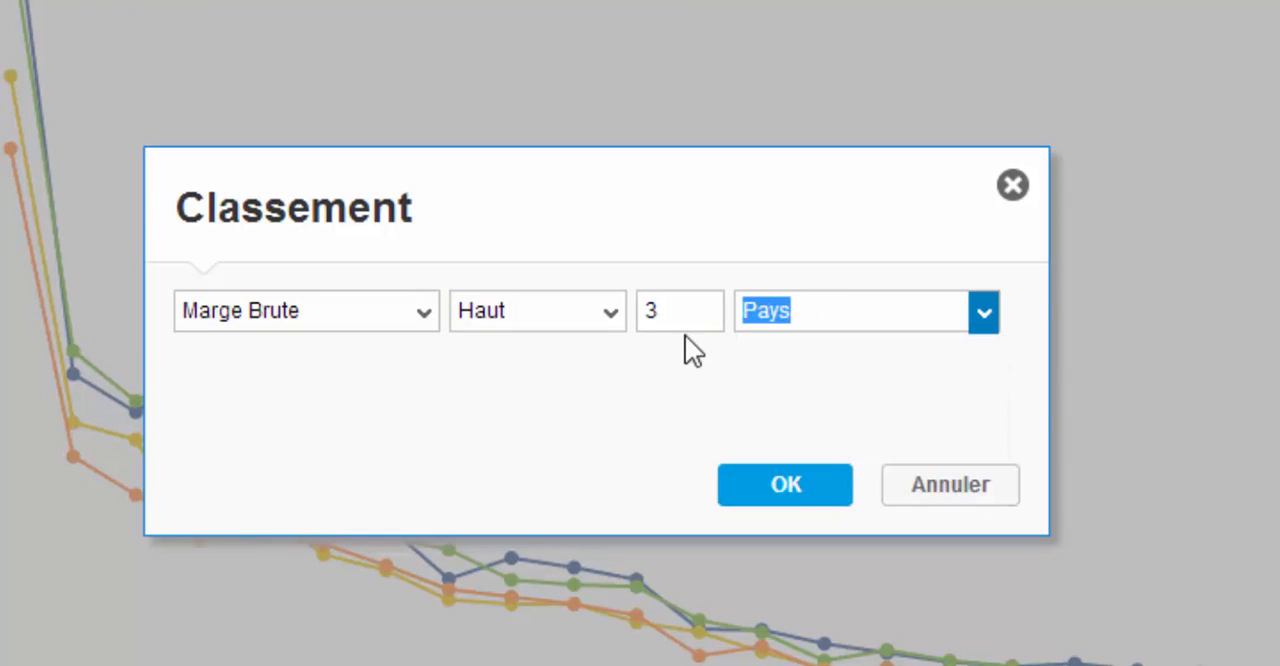
pyautogui.click(676, 308)
pyautogui.write('20')
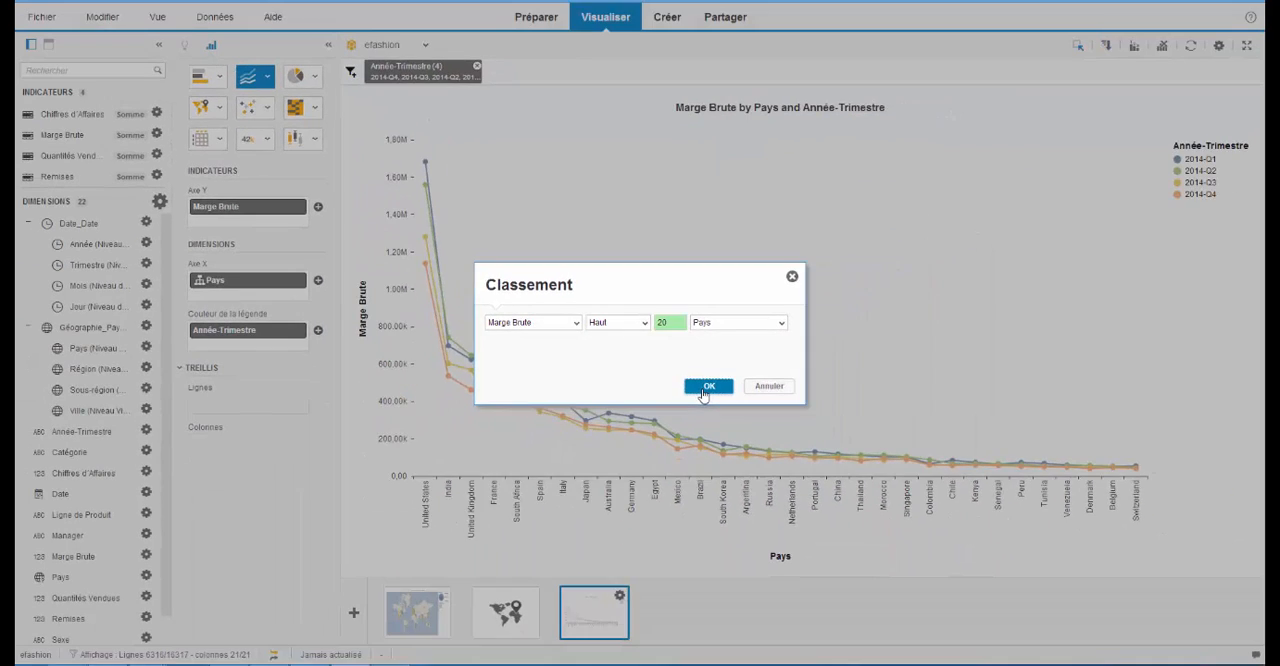
pyautogui.click(707, 387)
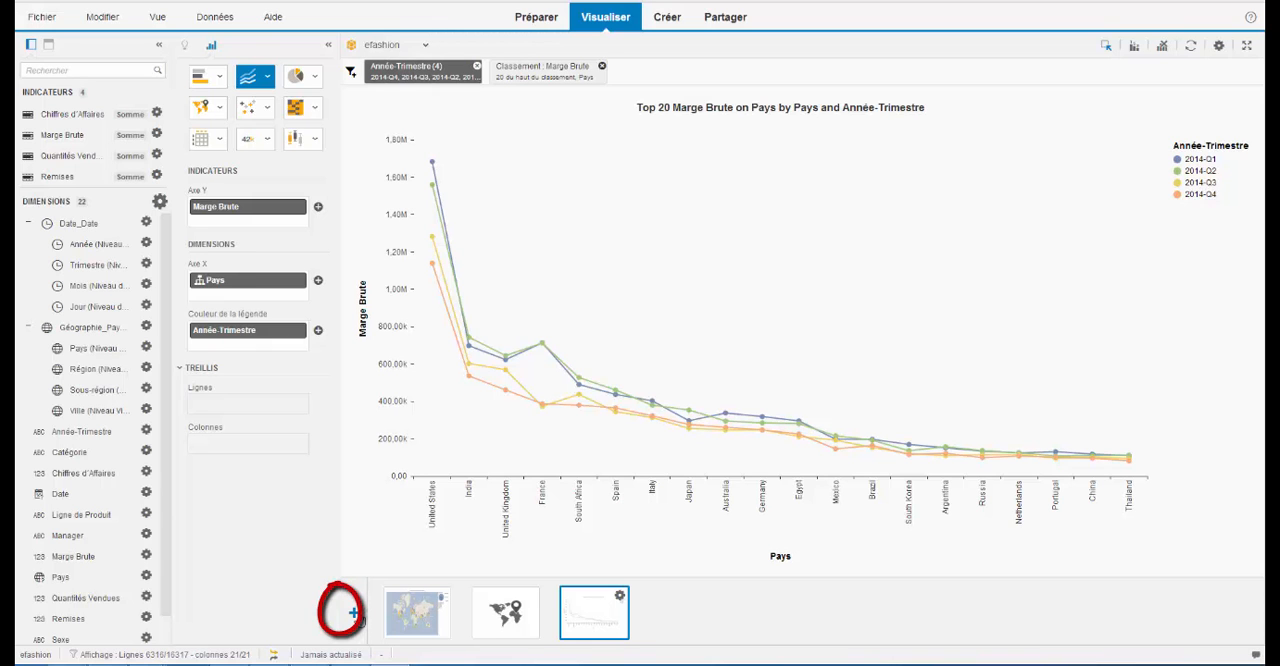
# - Add a Tableau croisé visualization with Marge Brute and Chiffres d'Affaires as indicators and Pays as rows
pyautogui.click(353, 613)
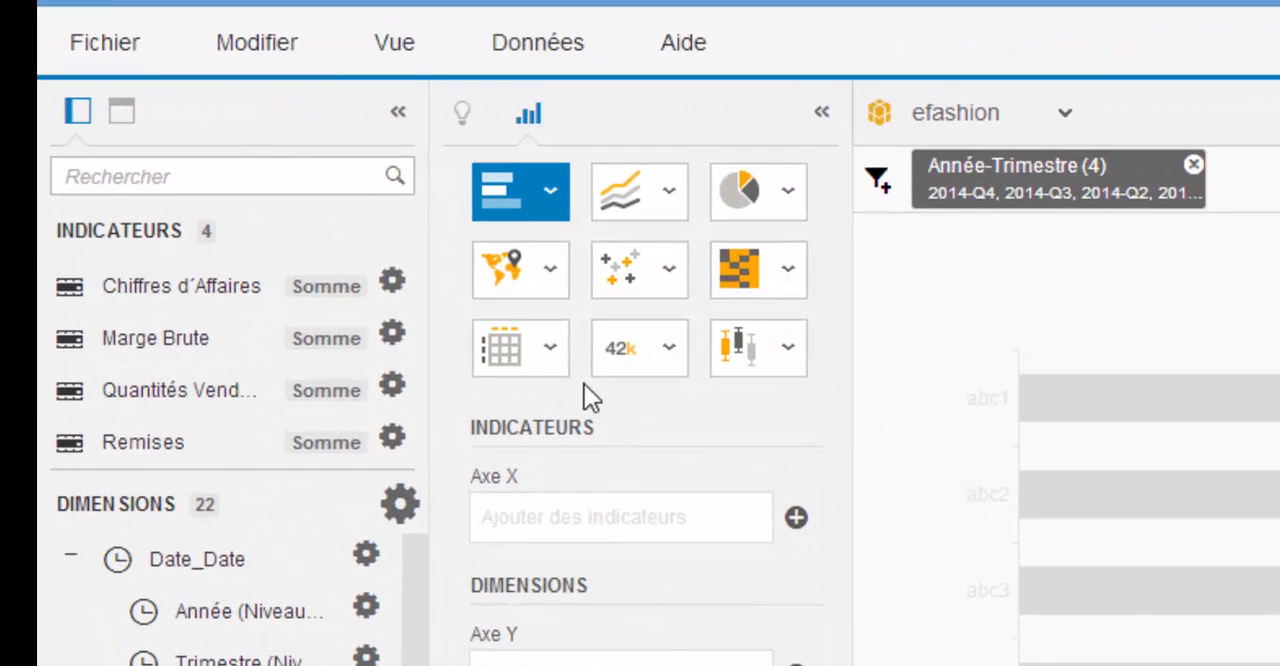
pyautogui.click(254, 161)
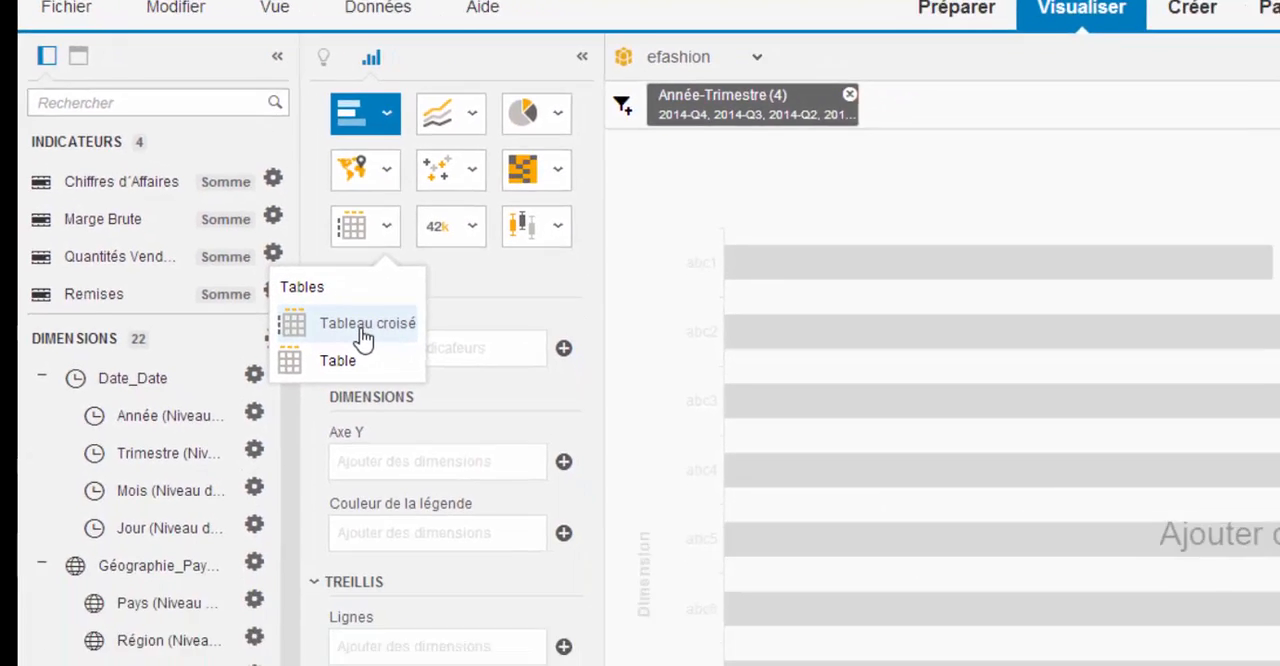
pyautogui.click(363, 324)
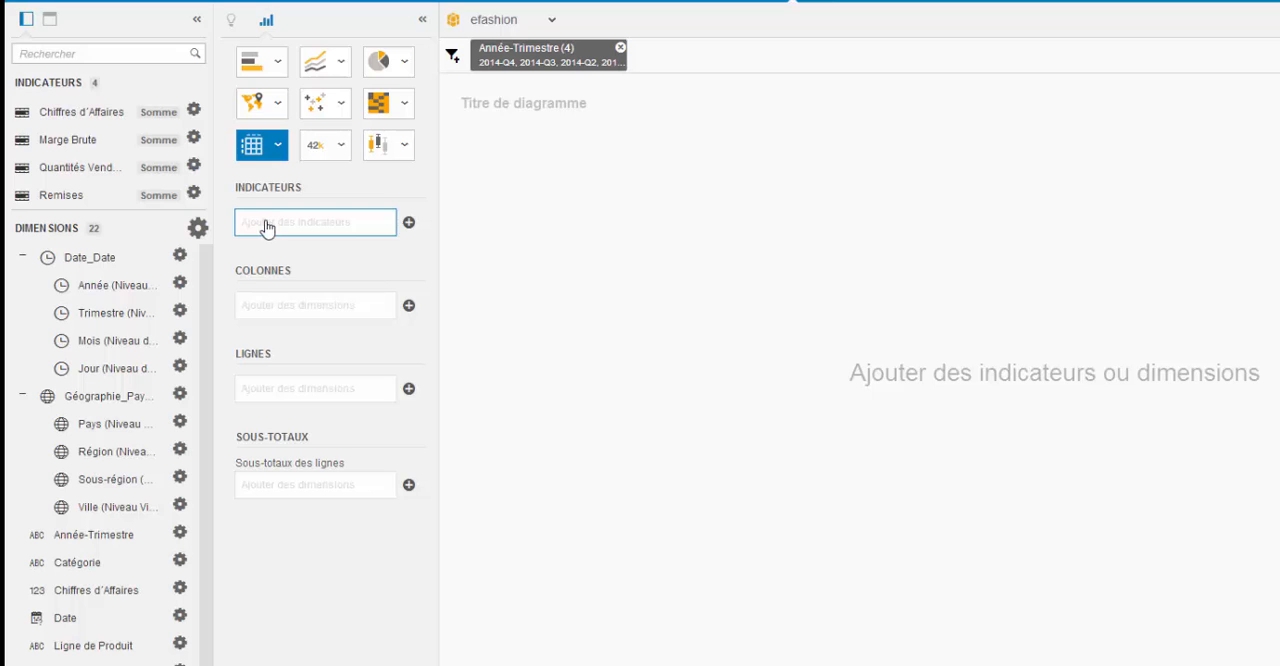
pyautogui.moveTo(57, 139); pyautogui.dragTo(275, 222)
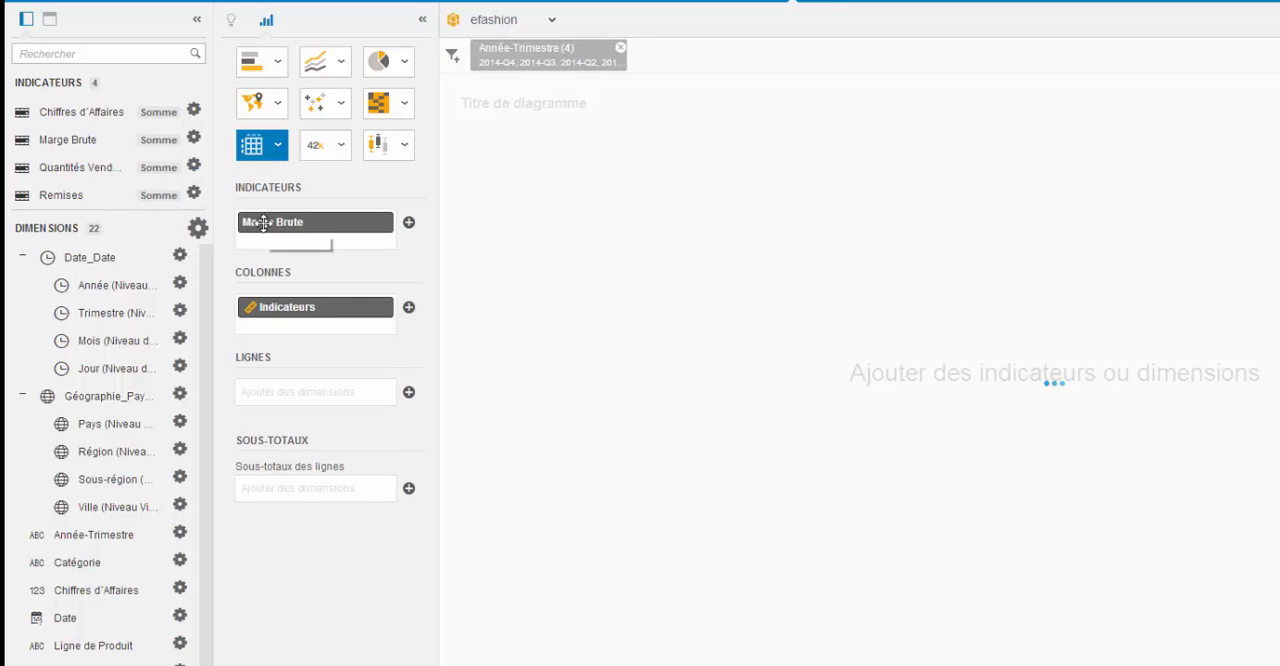
pyautogui.moveTo(72, 116); pyautogui.dragTo(293, 243)
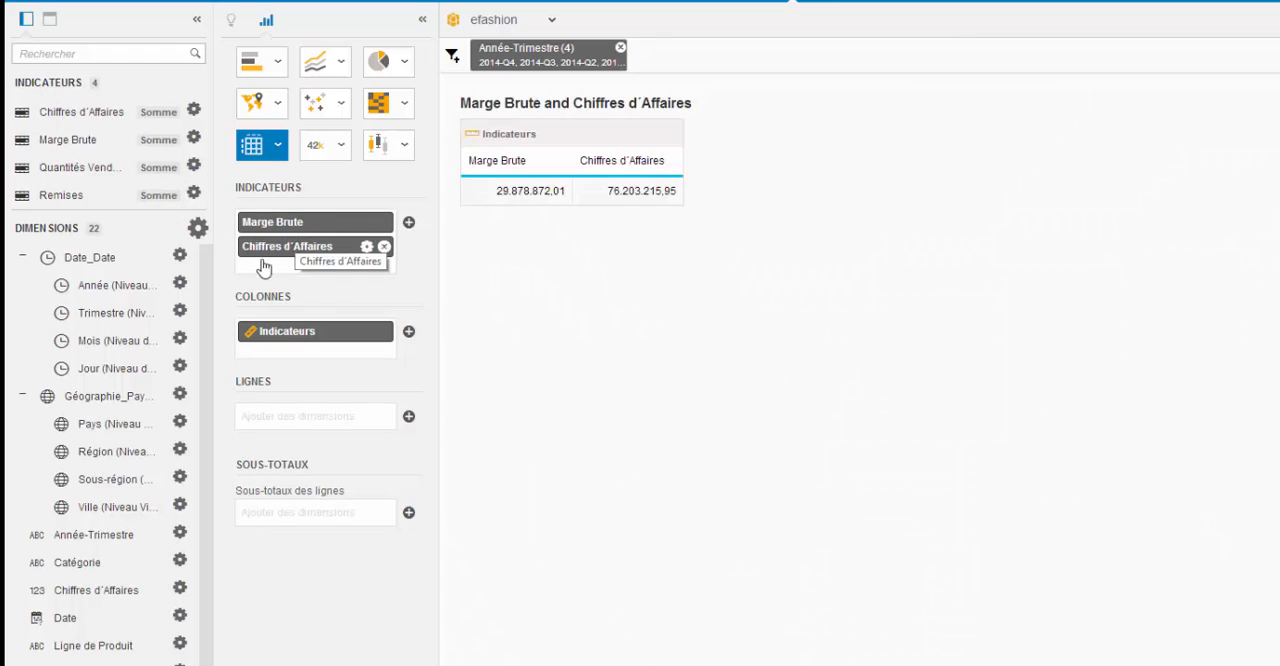
pyautogui.moveTo(103, 427); pyautogui.dragTo(297, 428)
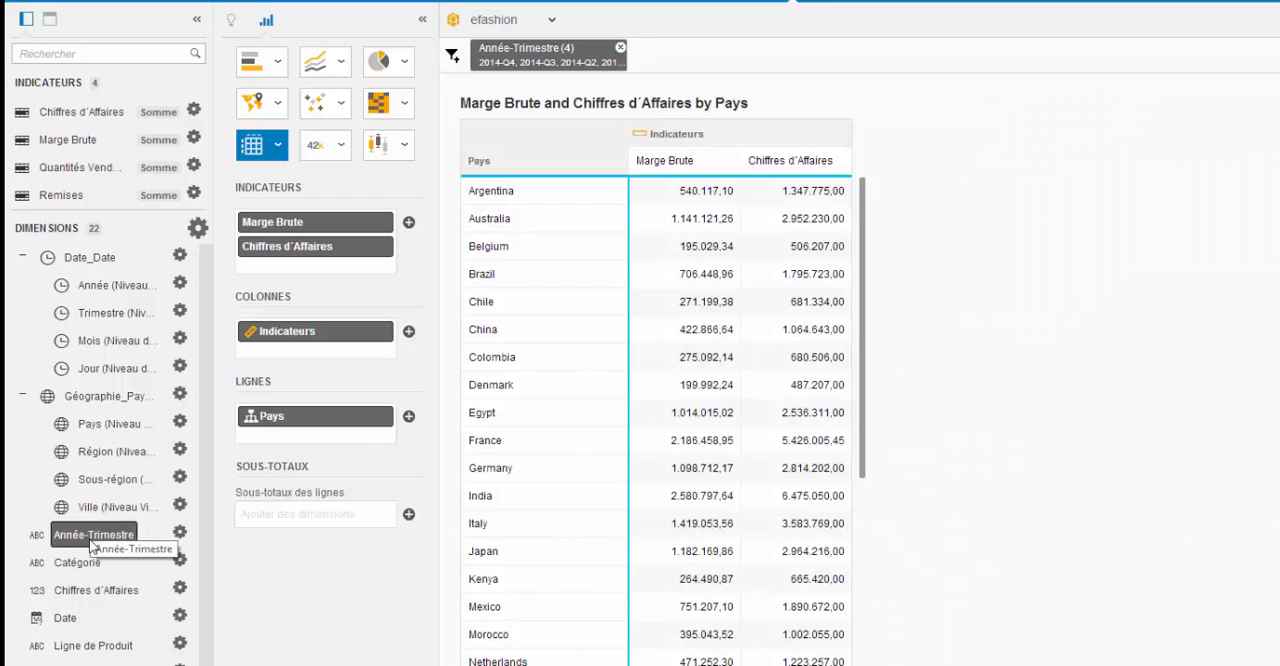
# - Add Année-Trimestre to the crosstab columns, move it to the rows below Pays, and add row subtotals for Année-Trimestre
pyautogui.moveTo(92, 538); pyautogui.dragTo(305, 355)
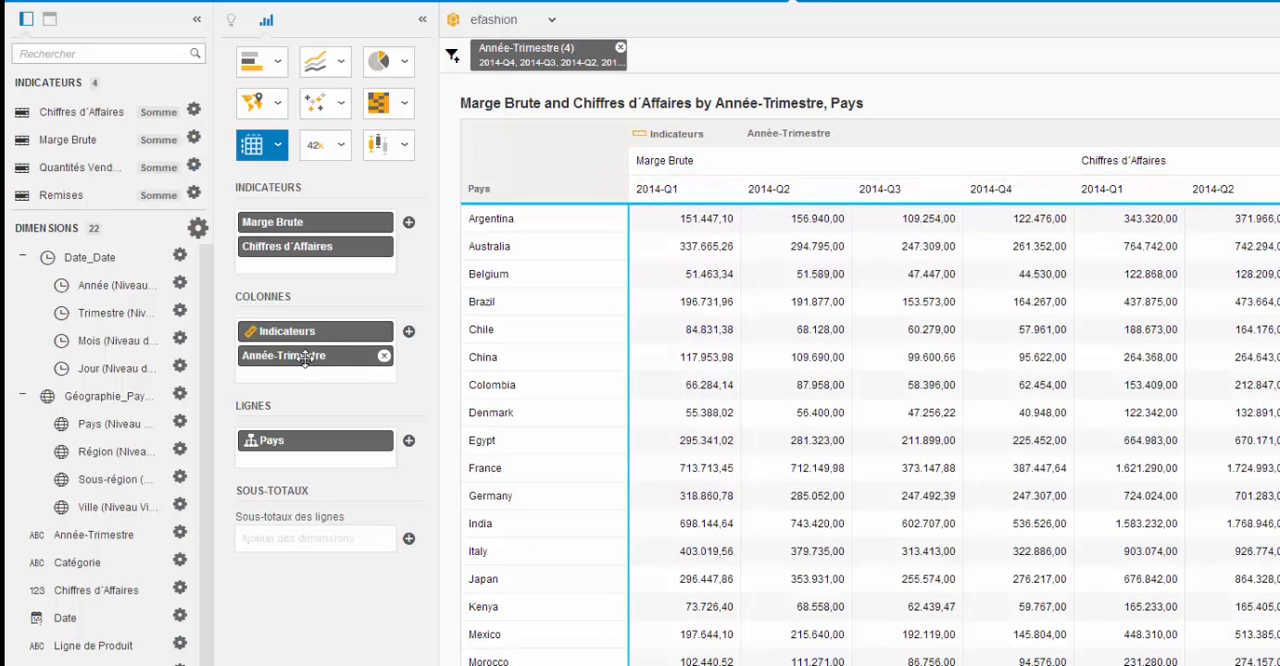
pyautogui.moveTo(305, 357); pyautogui.dragTo(299, 463)
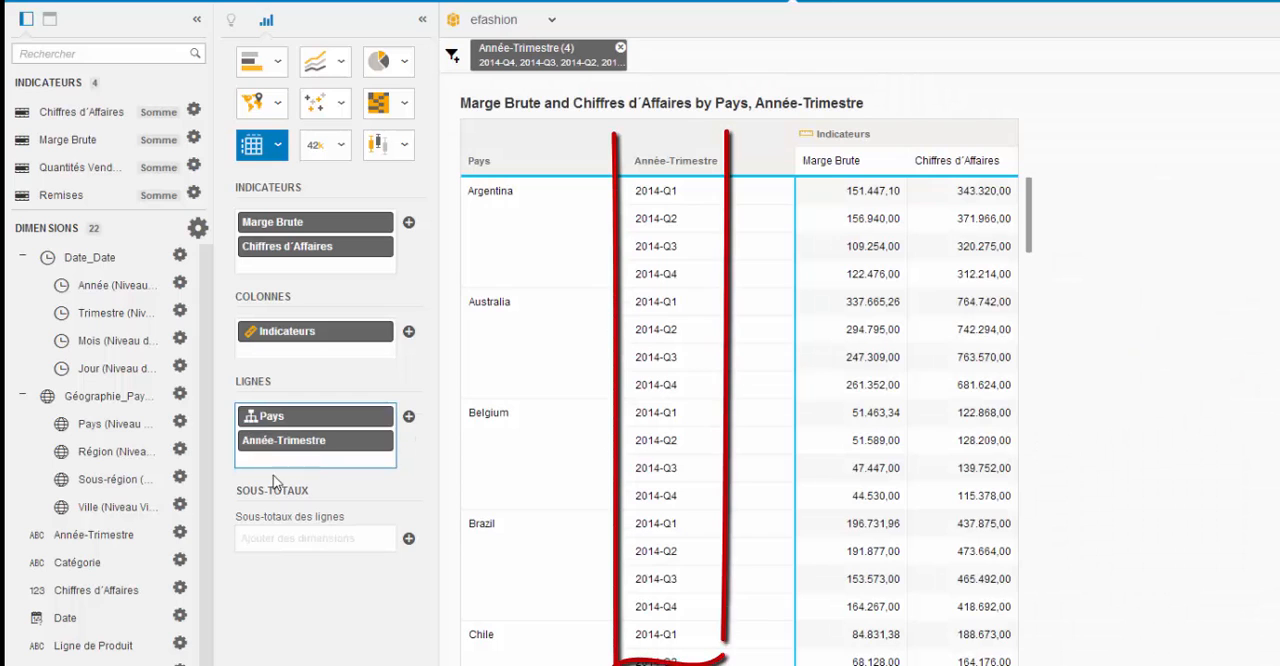
pyautogui.moveTo(107, 540); pyautogui.dragTo(332, 535)
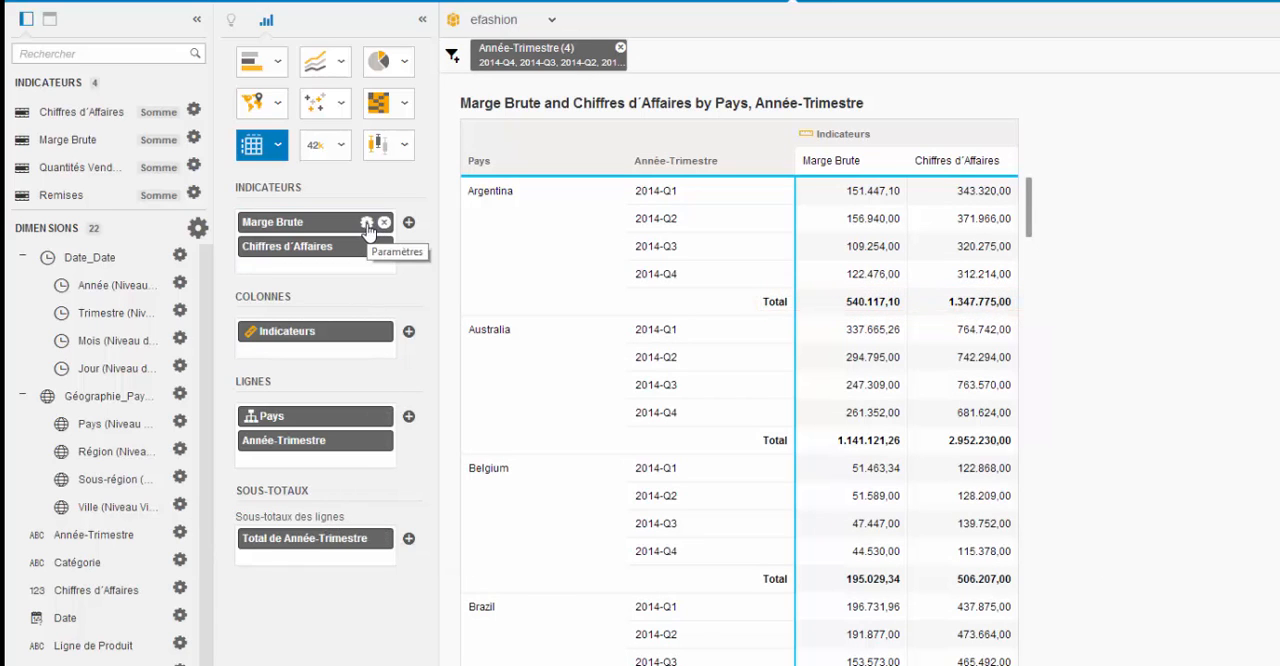
# - Add a Pourcentage calculation on Marge Brute to the crosstab
pyautogui.click(367, 225)
pyautogui.moveTo(350, 340)
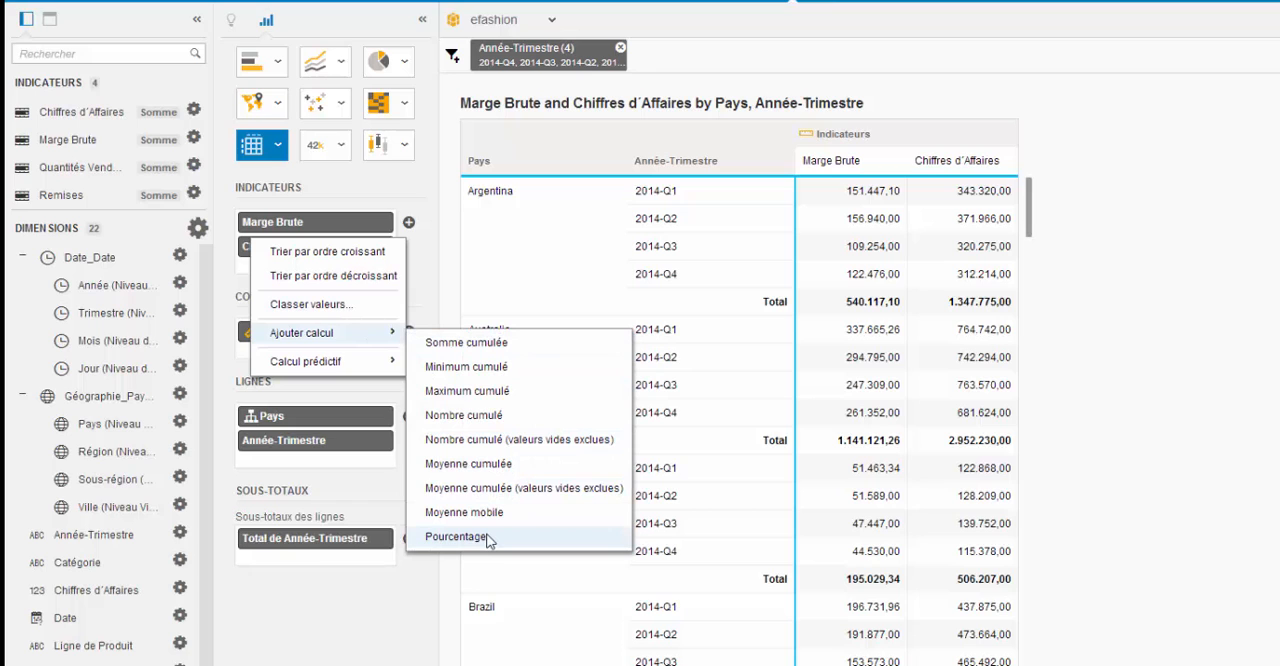
pyautogui.click(483, 540)
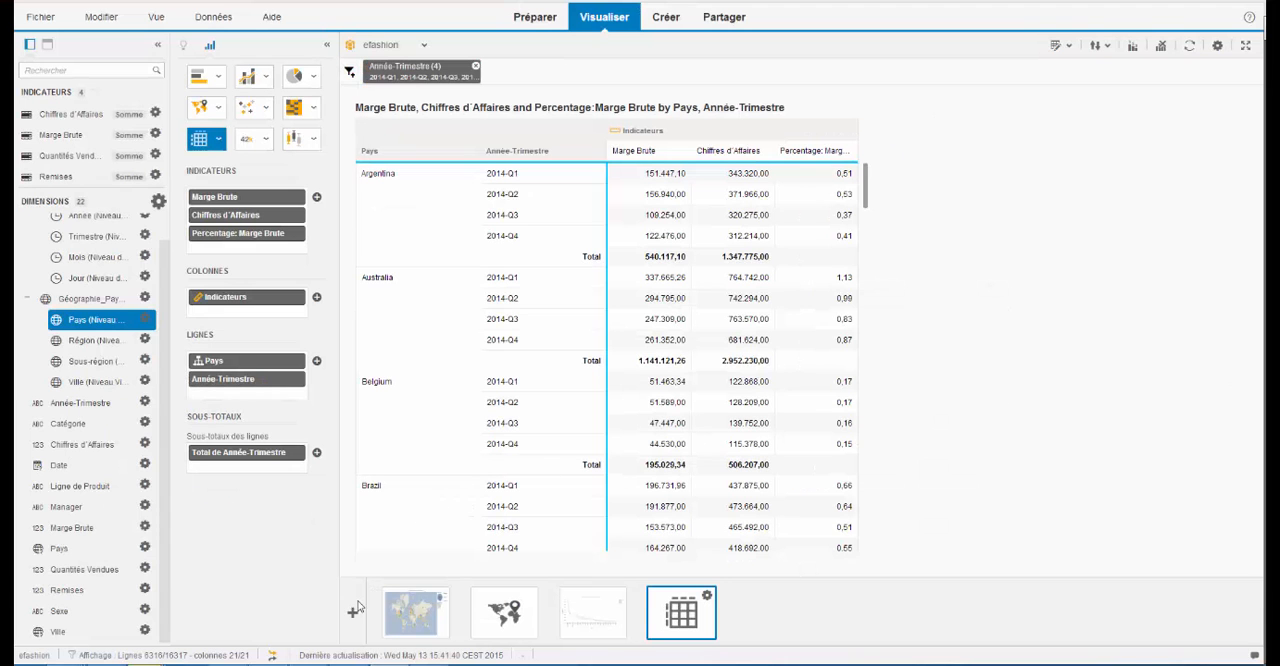
# - Add a new visualization and filter Pays to United States for the current visualization only
pyautogui.click(353, 614)
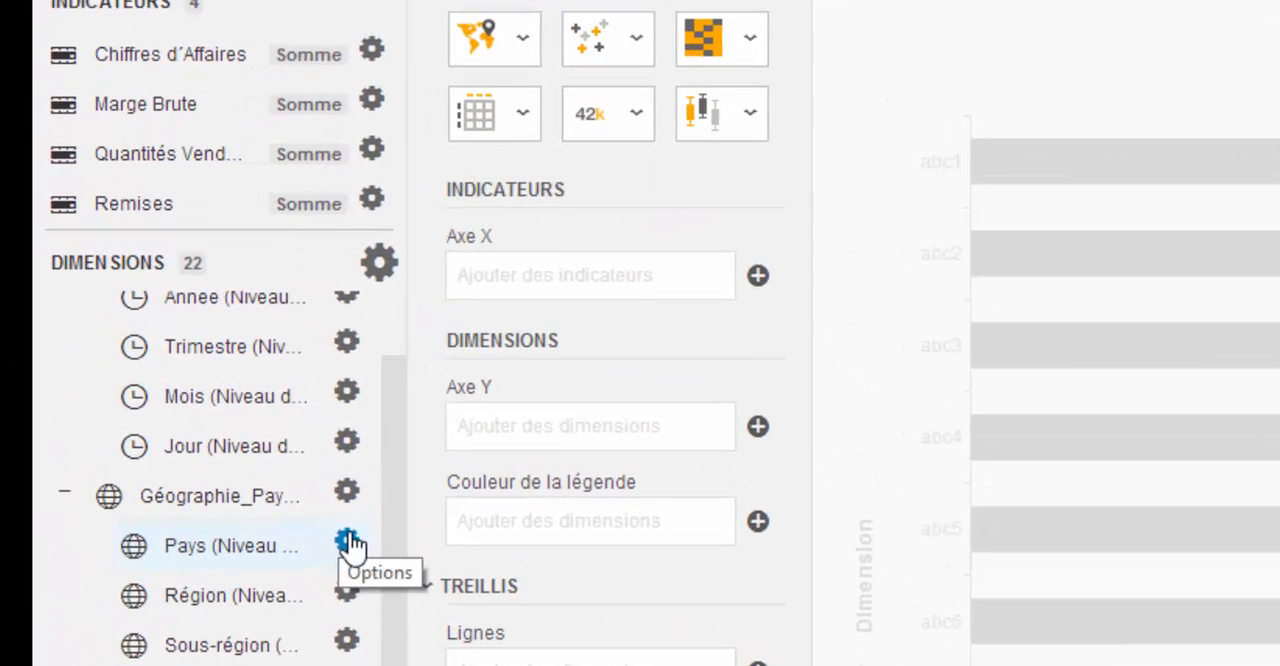
pyautogui.click(348, 543)
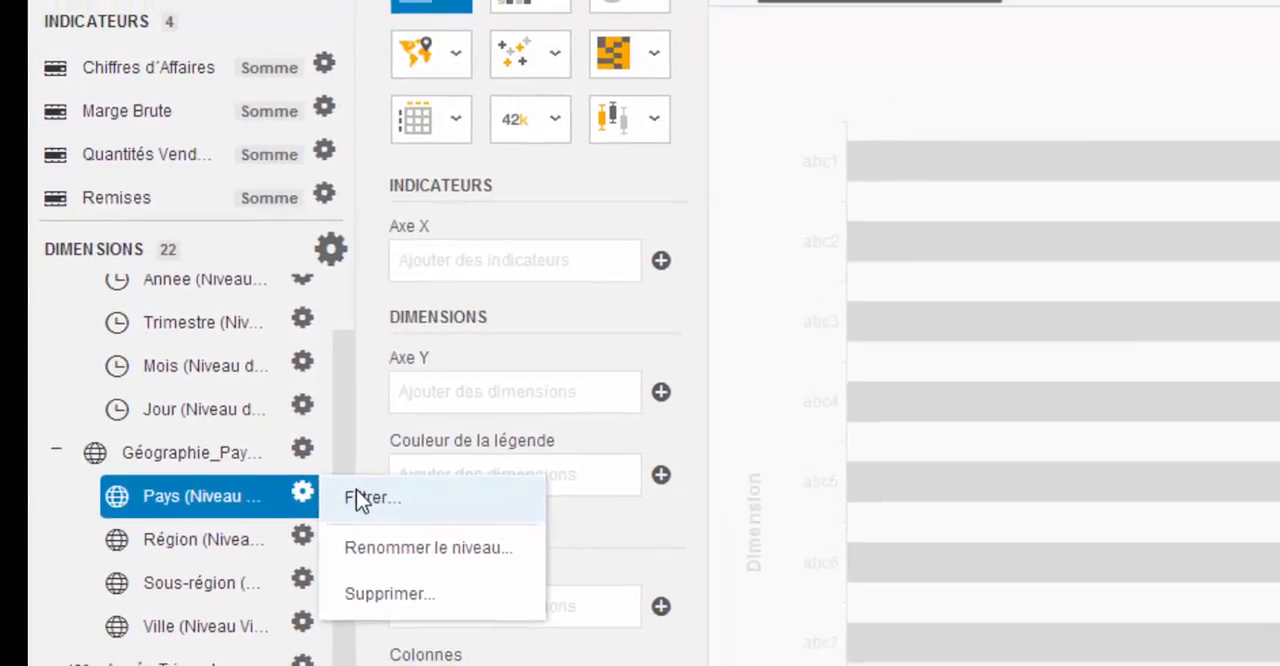
pyautogui.click(360, 499)
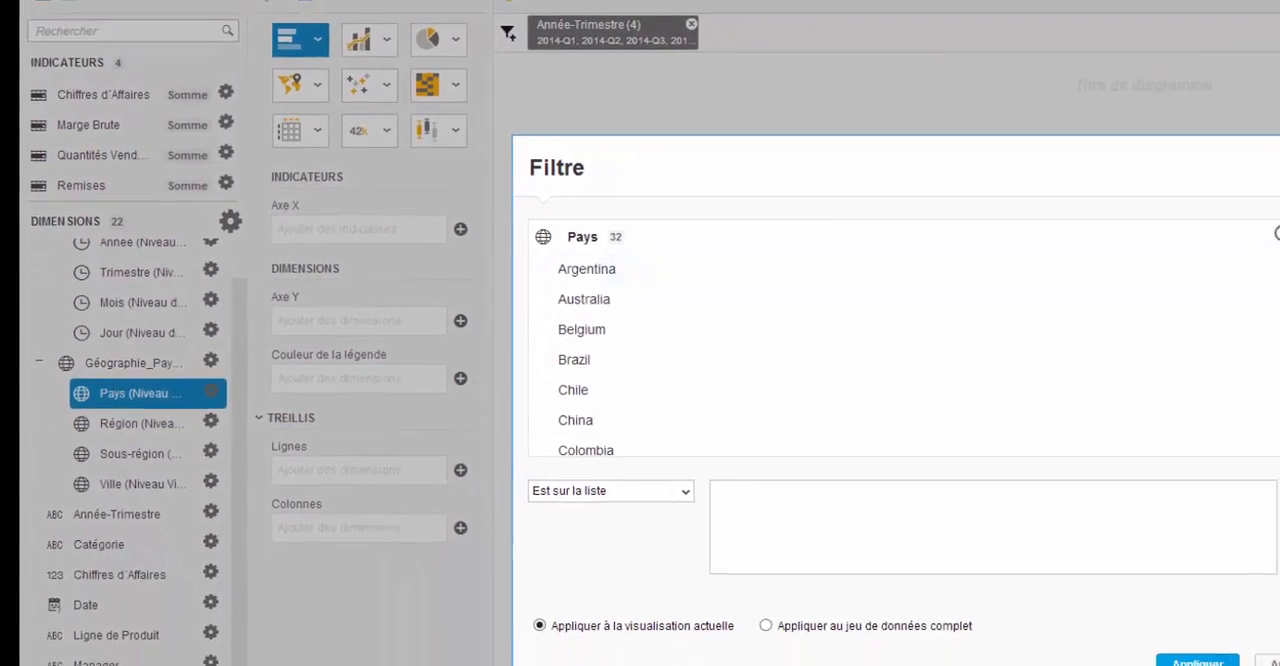
pyautogui.moveTo(1180, 268); pyautogui.dragTo(1044, 386)
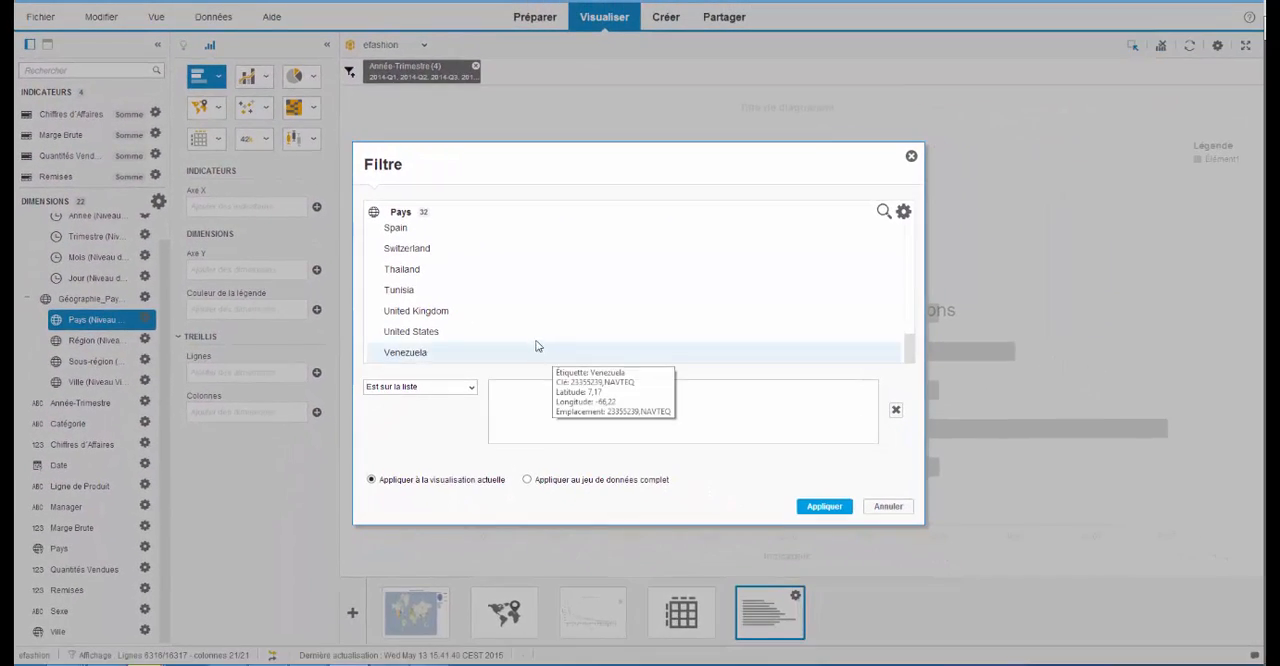
pyautogui.click(534, 333)
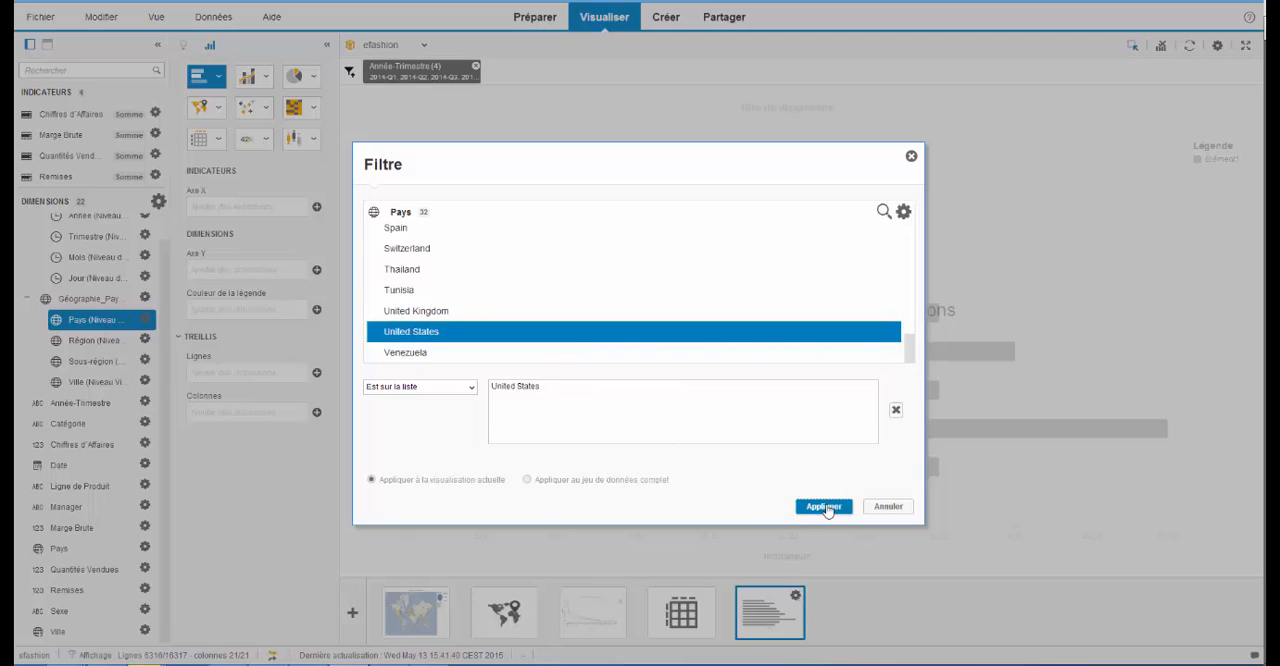
pyautogui.click(826, 507)
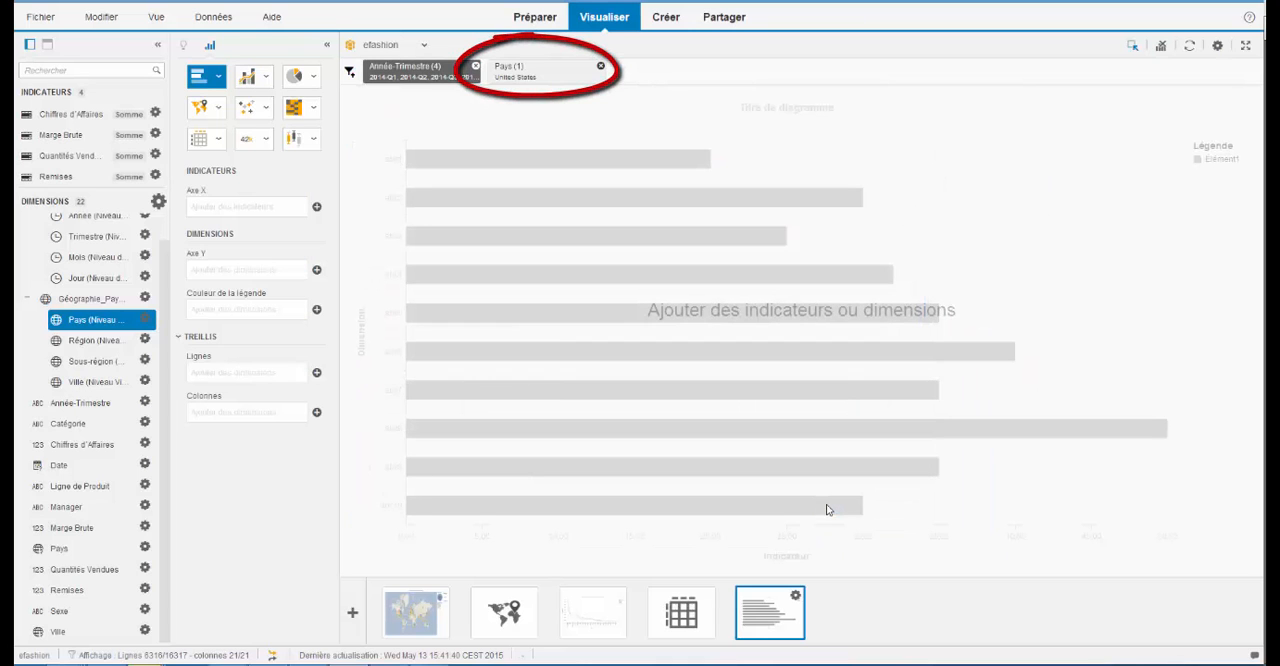
# - Make the visualization a Carte des points chauds coloured by Marge Brute, with Année-Trimestre and Ville as the zone names
pyautogui.click(313, 108)
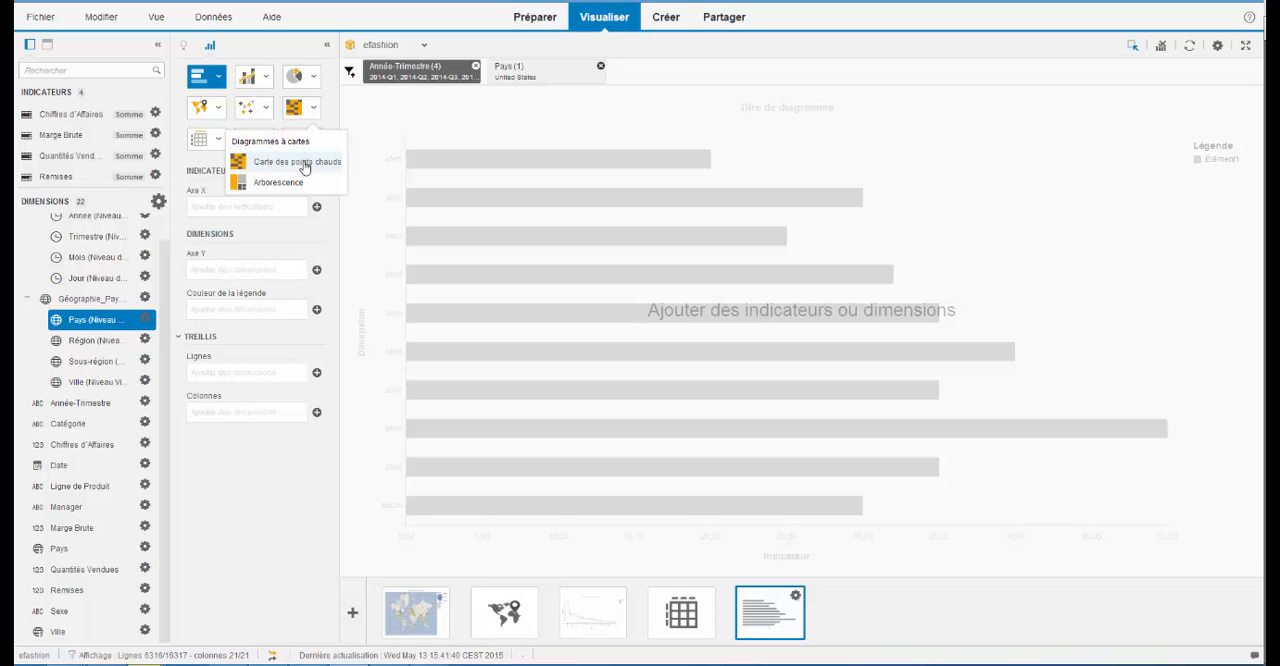
pyautogui.click(297, 162)
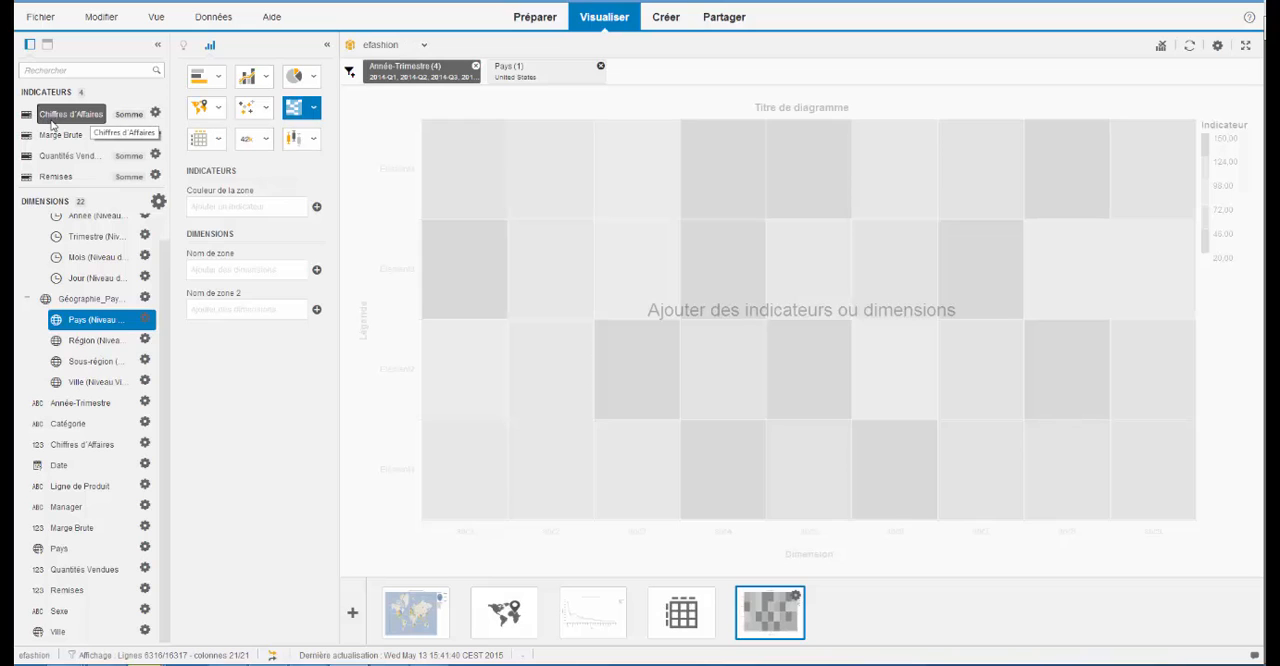
pyautogui.moveTo(56, 131); pyautogui.dragTo(222, 210)
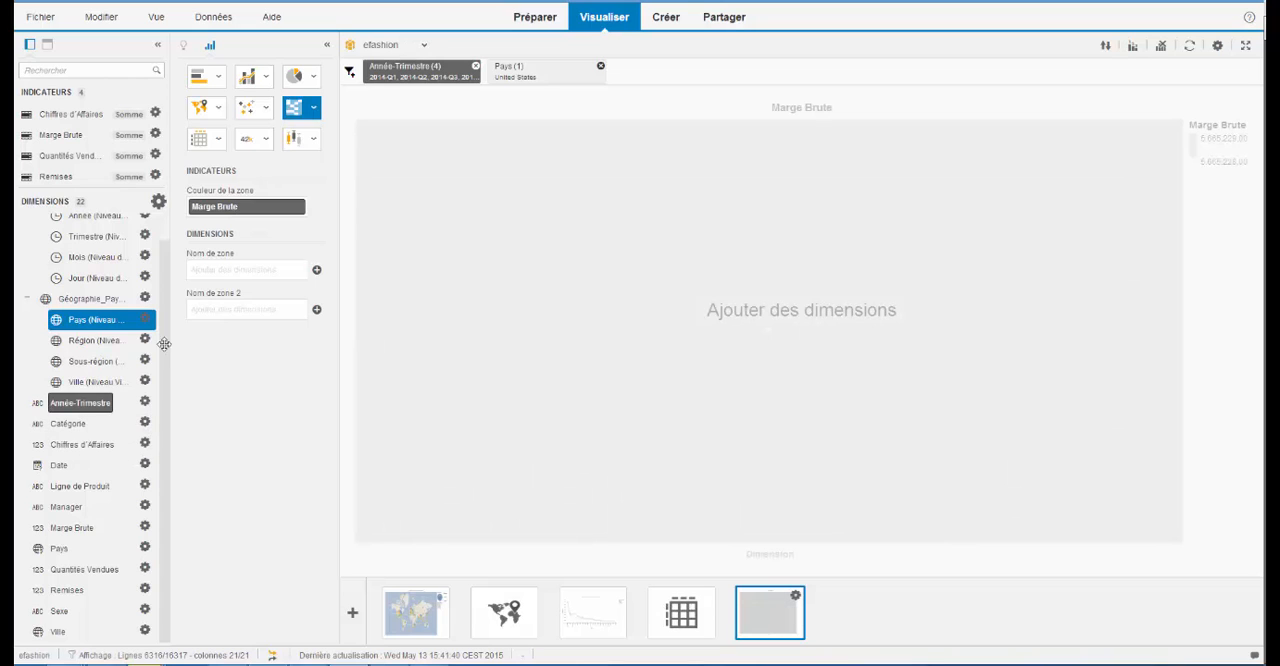
pyautogui.moveTo(62, 408); pyautogui.dragTo(236, 276)
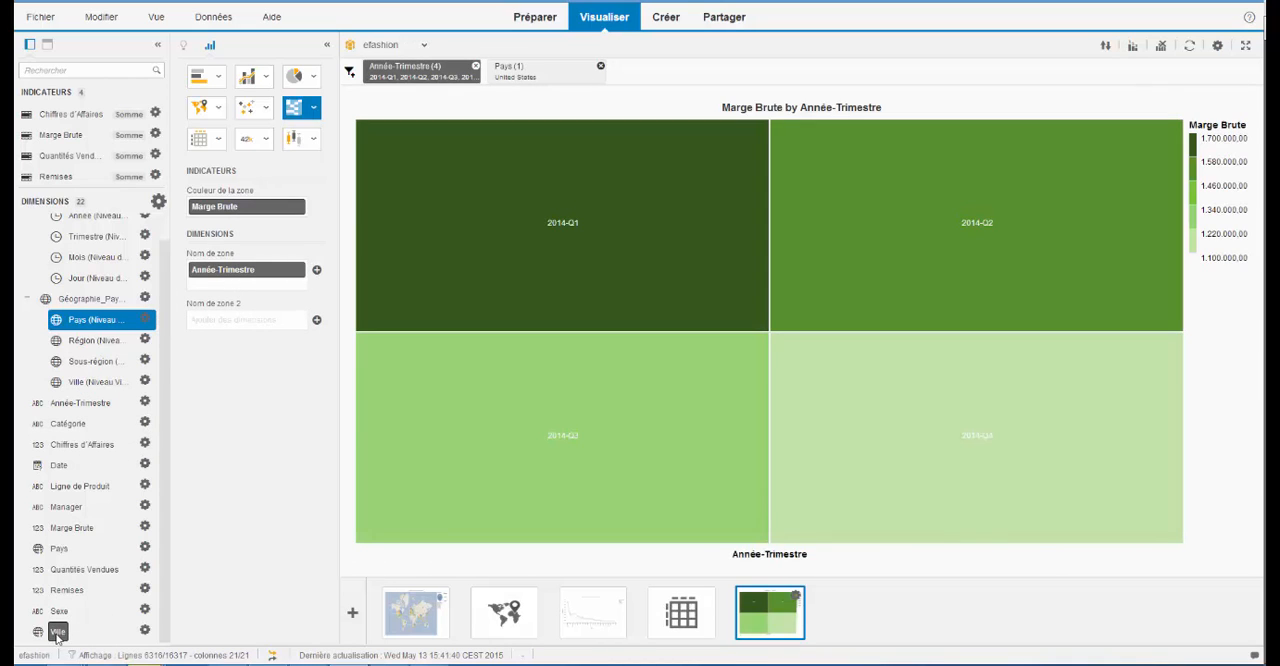
pyautogui.moveTo(57, 637); pyautogui.dragTo(220, 322)
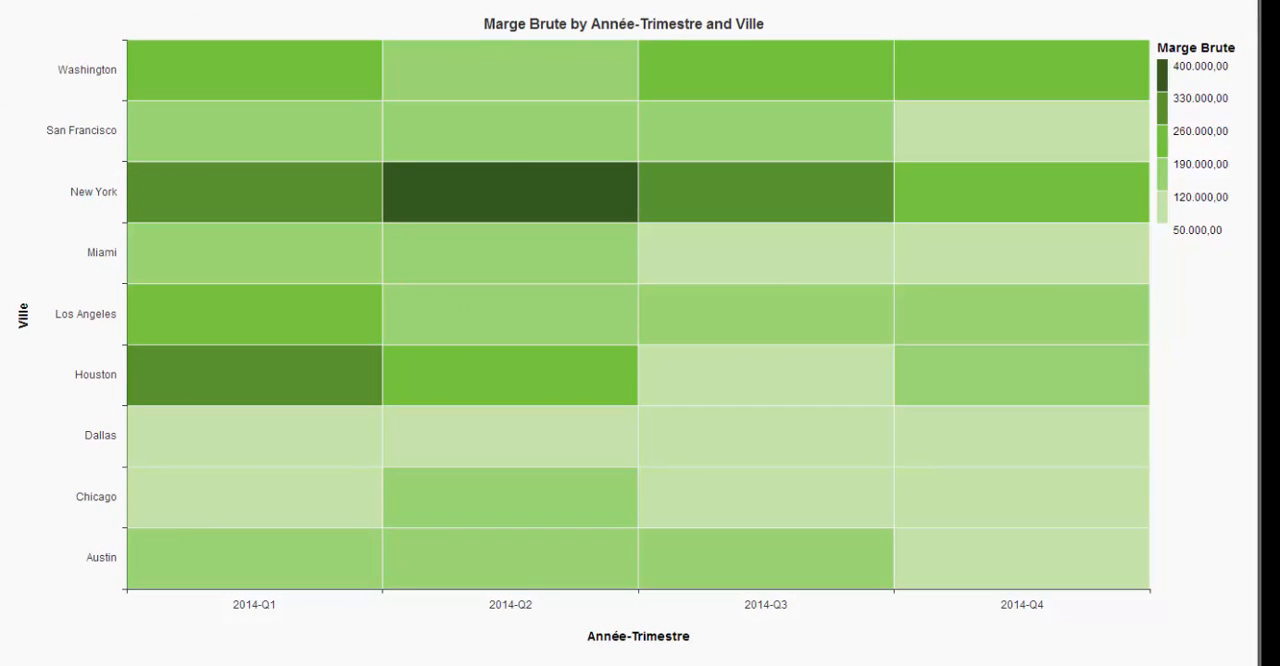
# - Filter the heat map to the cities Miami, Austin, Dallas and Chicago
pyautogui.click(57, 256)
pyautogui.keyDown('ctrl'); pyautogui.click(87, 556); pyautogui.keyUp('ctrl')
pyautogui.keyDown('ctrl'); pyautogui.click(87, 430); pyautogui.keyUp('ctrl')
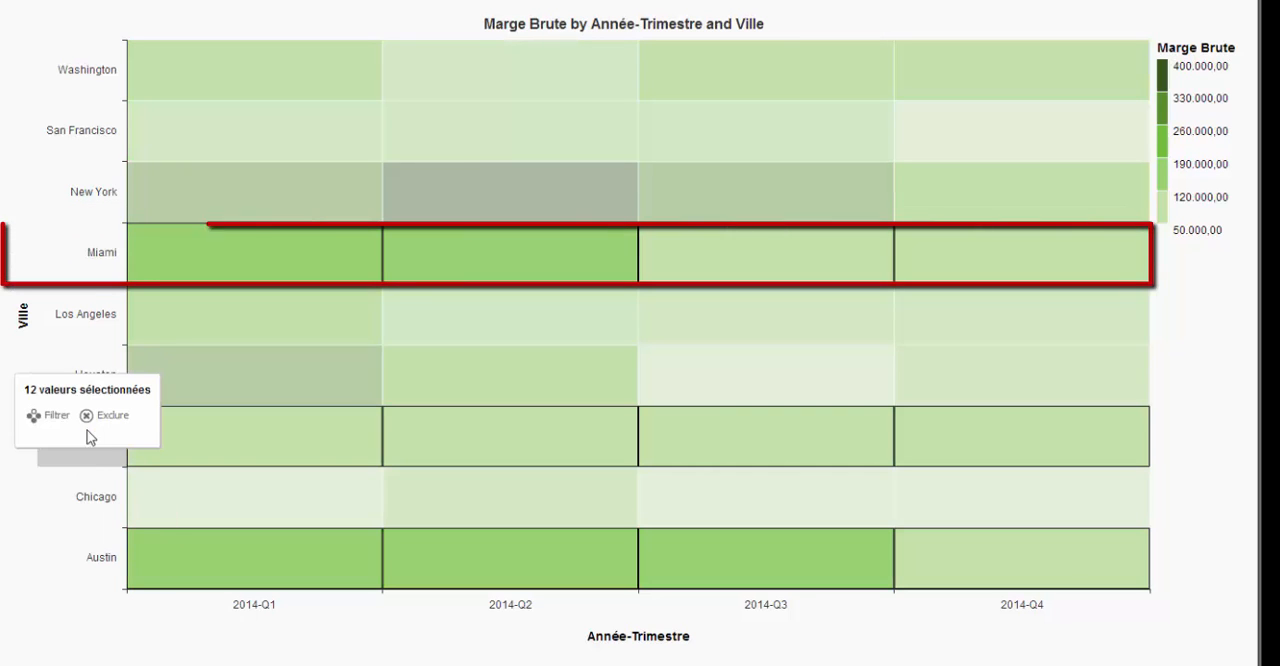
pyautogui.keyDown('ctrl'); pyautogui.click(84, 494); pyautogui.keyUp('ctrl')
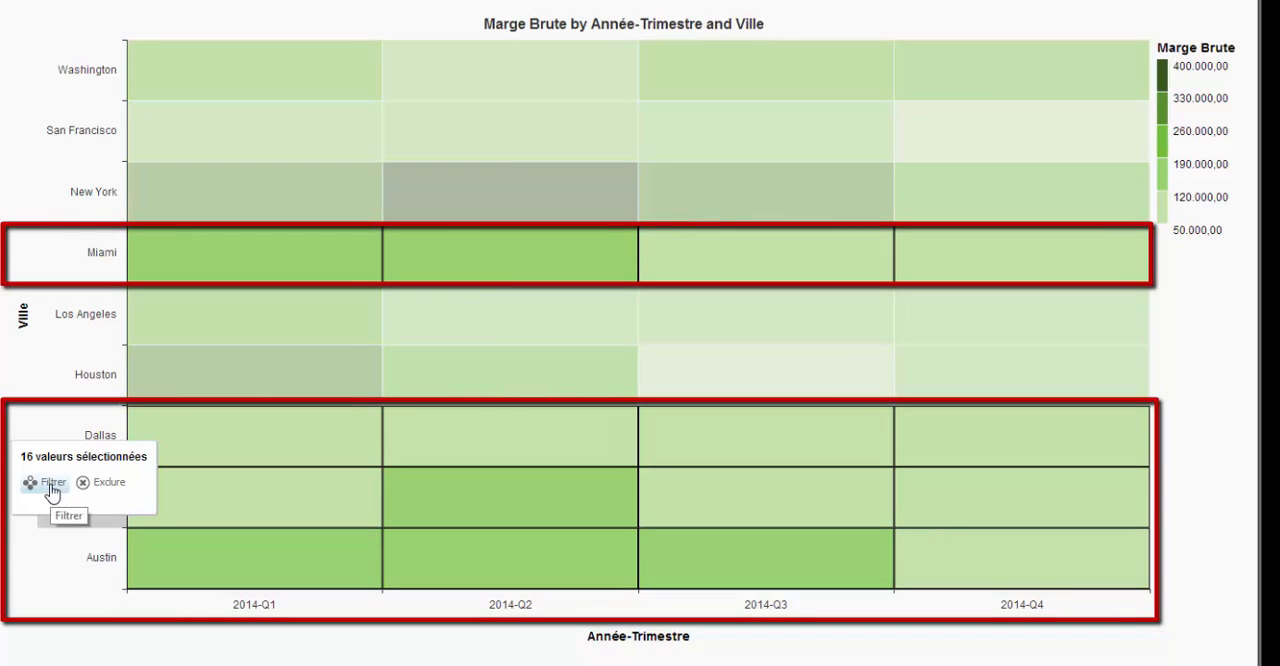
pyautogui.click(52, 486)
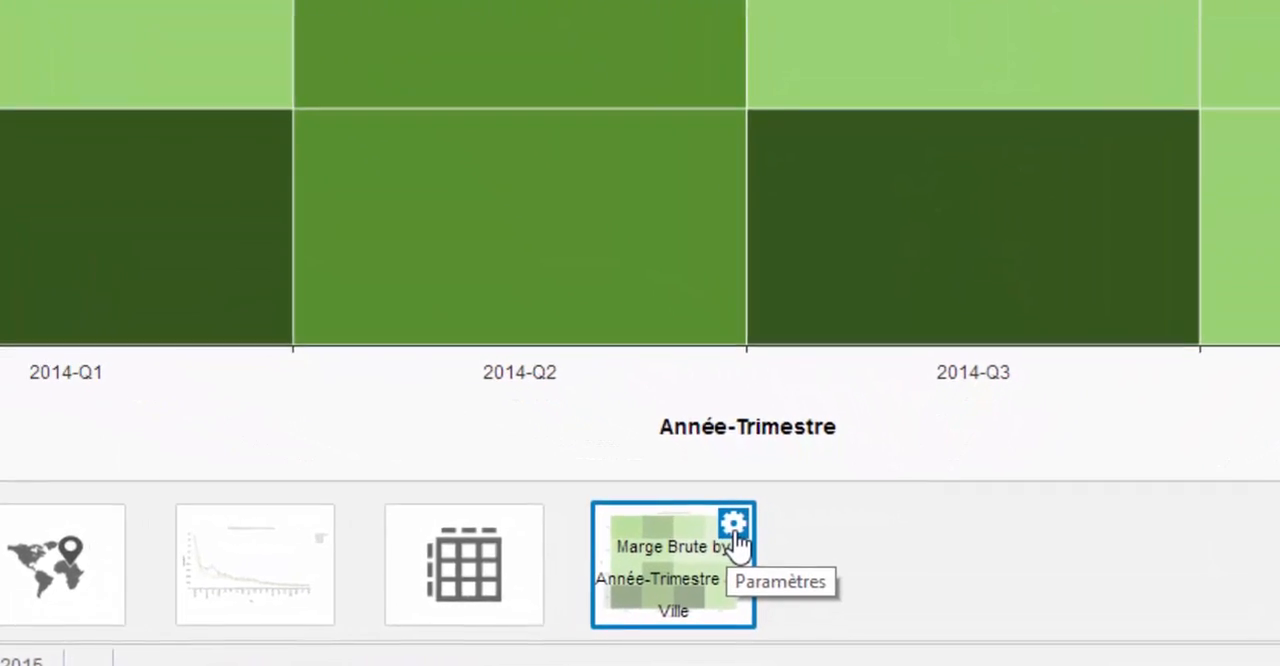
# - Duplicate the filtered heat map and change the copy to a Diagramme à colonnes empilées
pyautogui.click(735, 530)
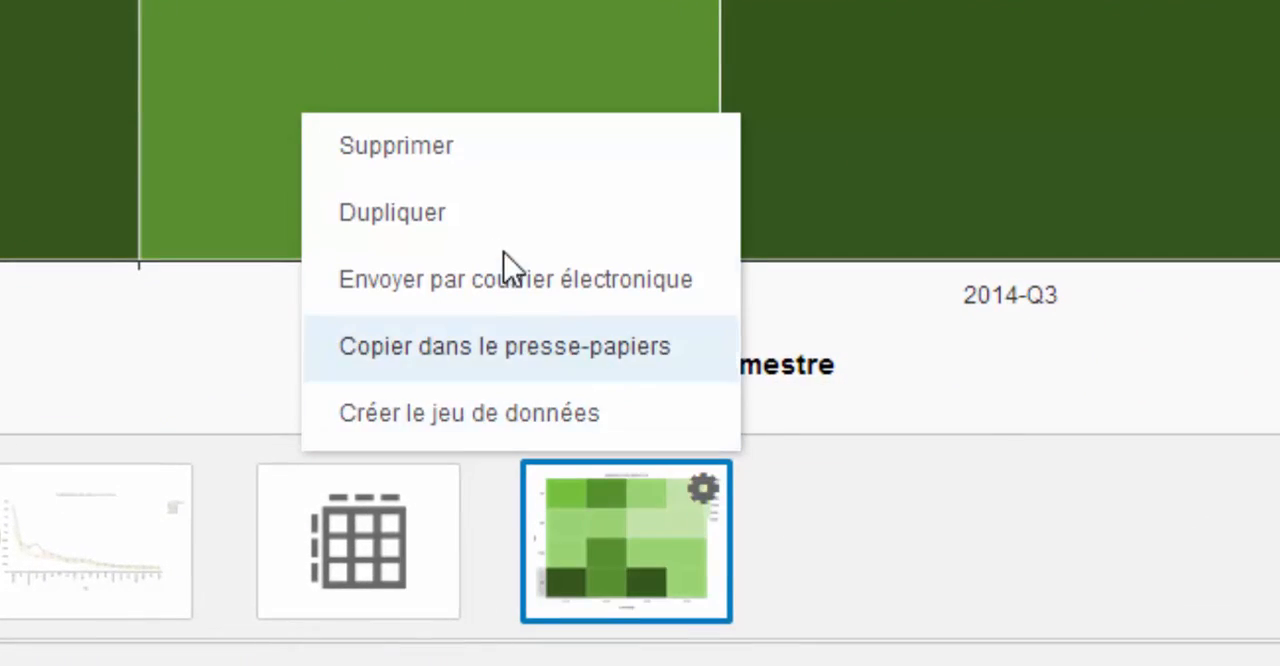
pyautogui.click(467, 214)
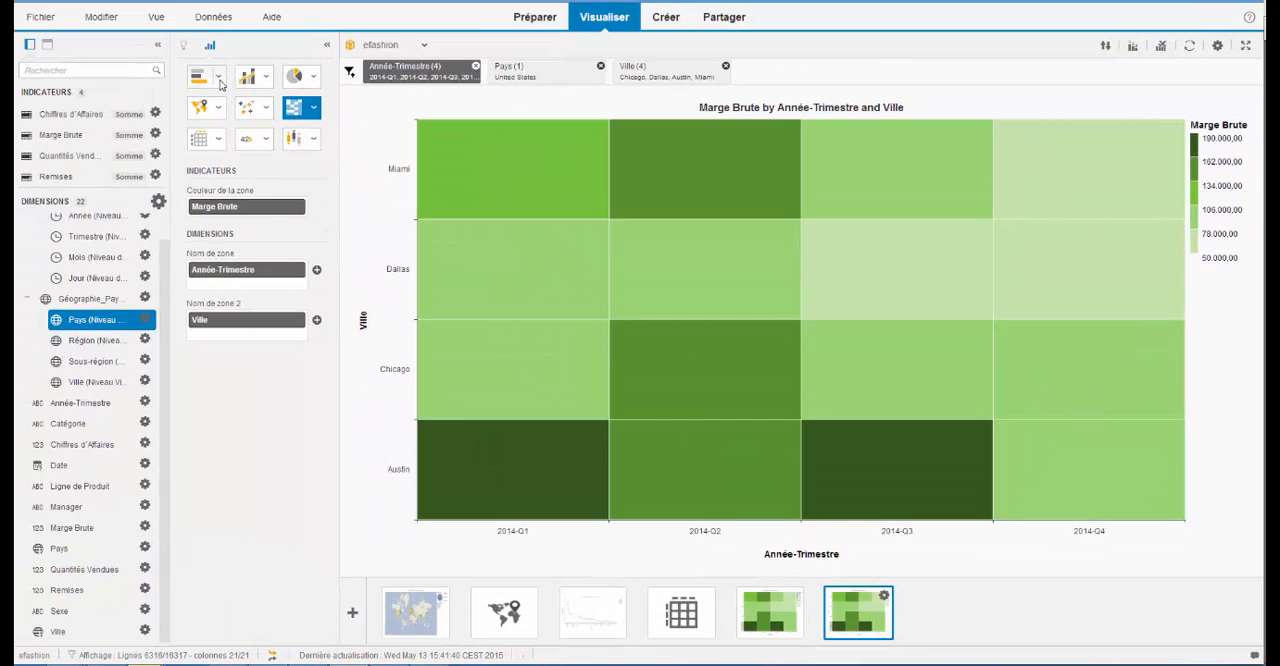
pyautogui.click(219, 78)
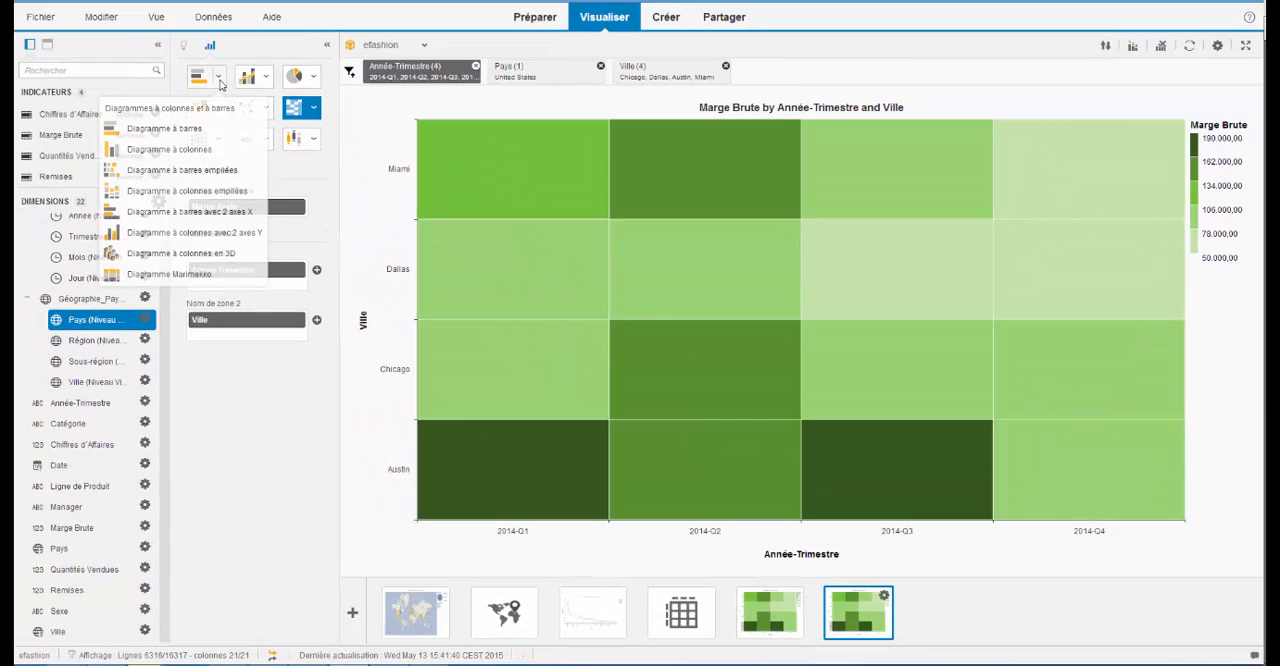
pyautogui.click(175, 193)
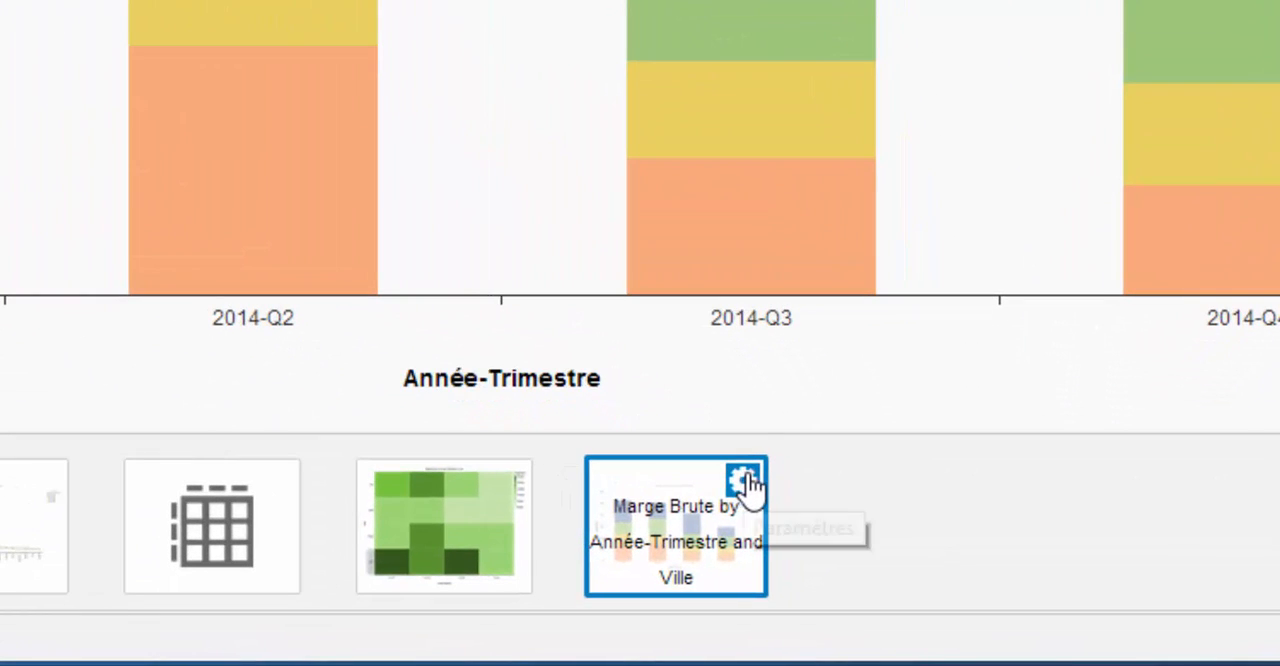
# - Duplicate the stacked column chart and change the copy to a Diagramme combiné à courbes et à colonnes avec 2 axes Y
pyautogui.click(745, 484)
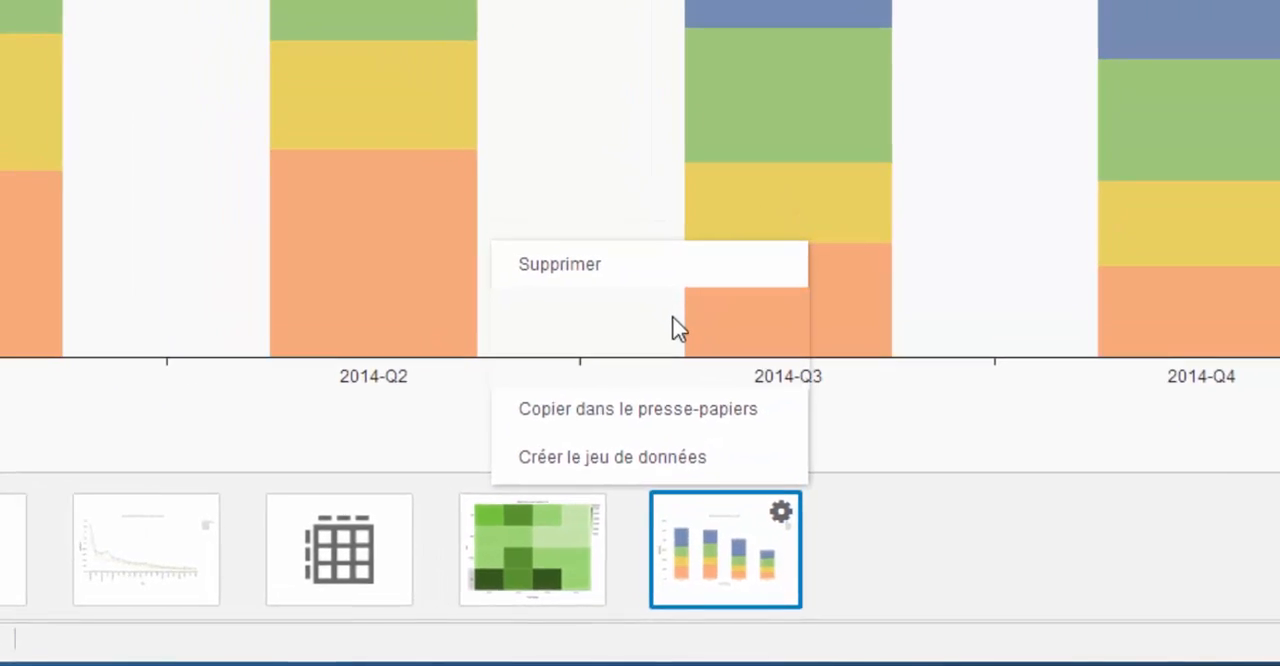
pyautogui.click(679, 328)
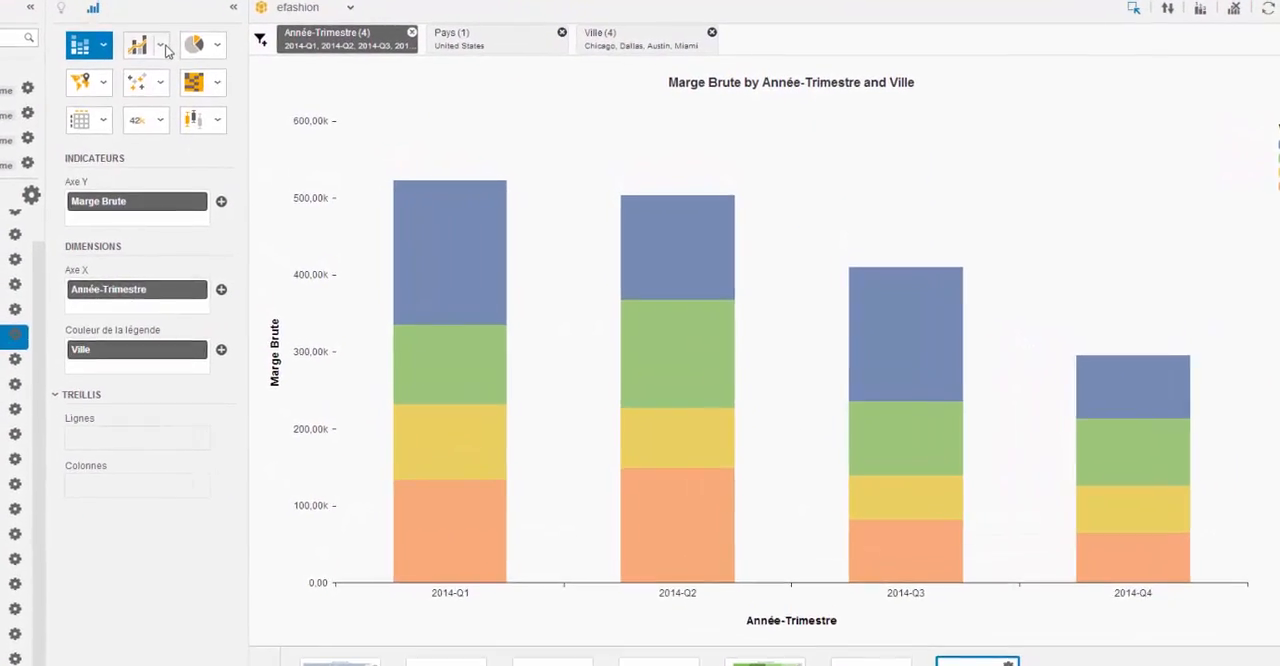
pyautogui.click(121, 35)
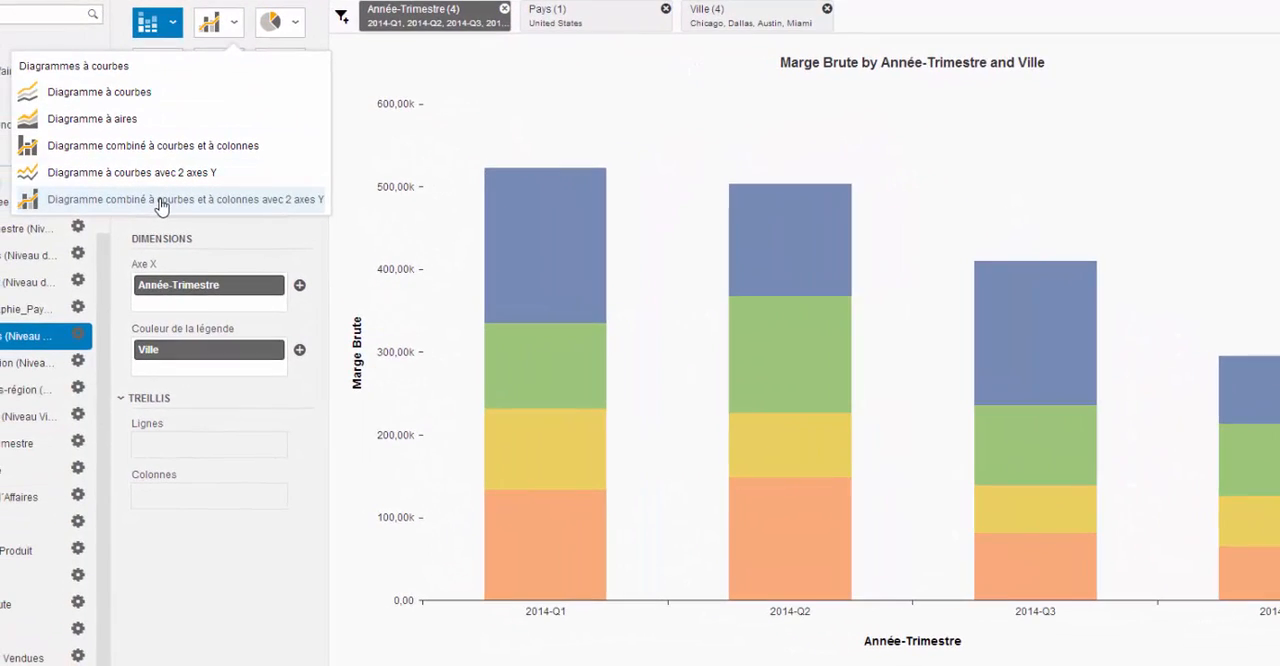
pyautogui.click(165, 203)
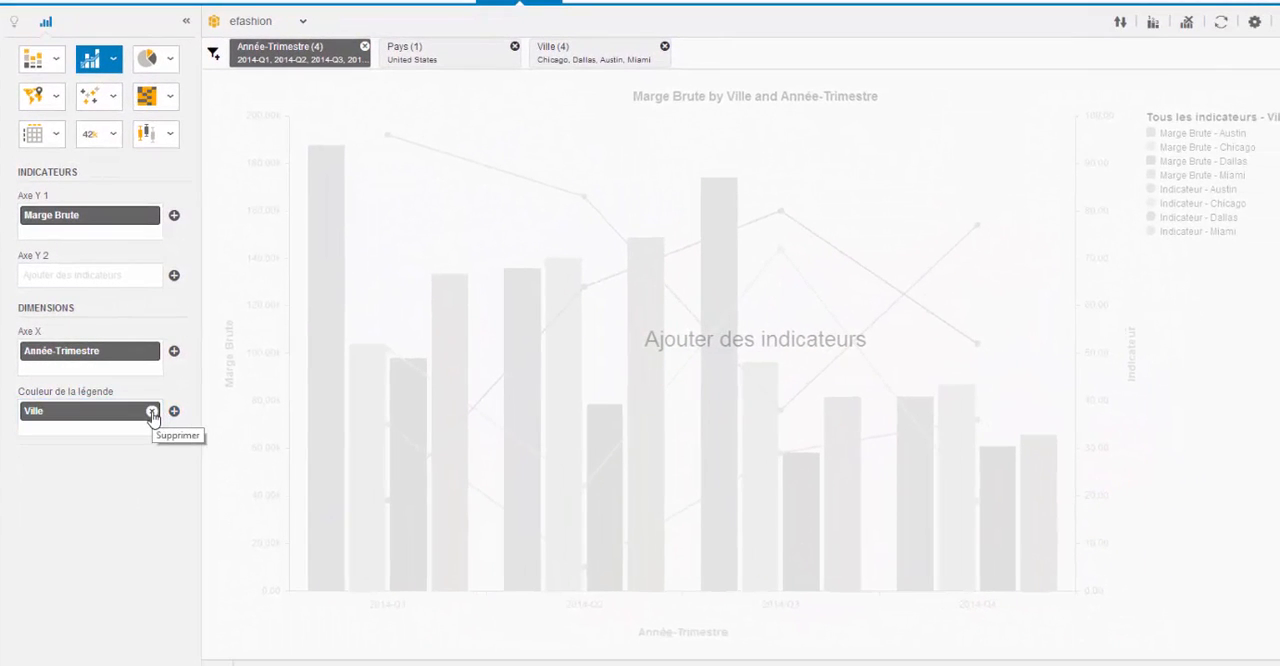
# - Remove Ville from the legend colour, and put Chiffres d'Affaires with Marge Brute on Axe Y 1 and Remises on Axe Y 2
pyautogui.click(152, 412)
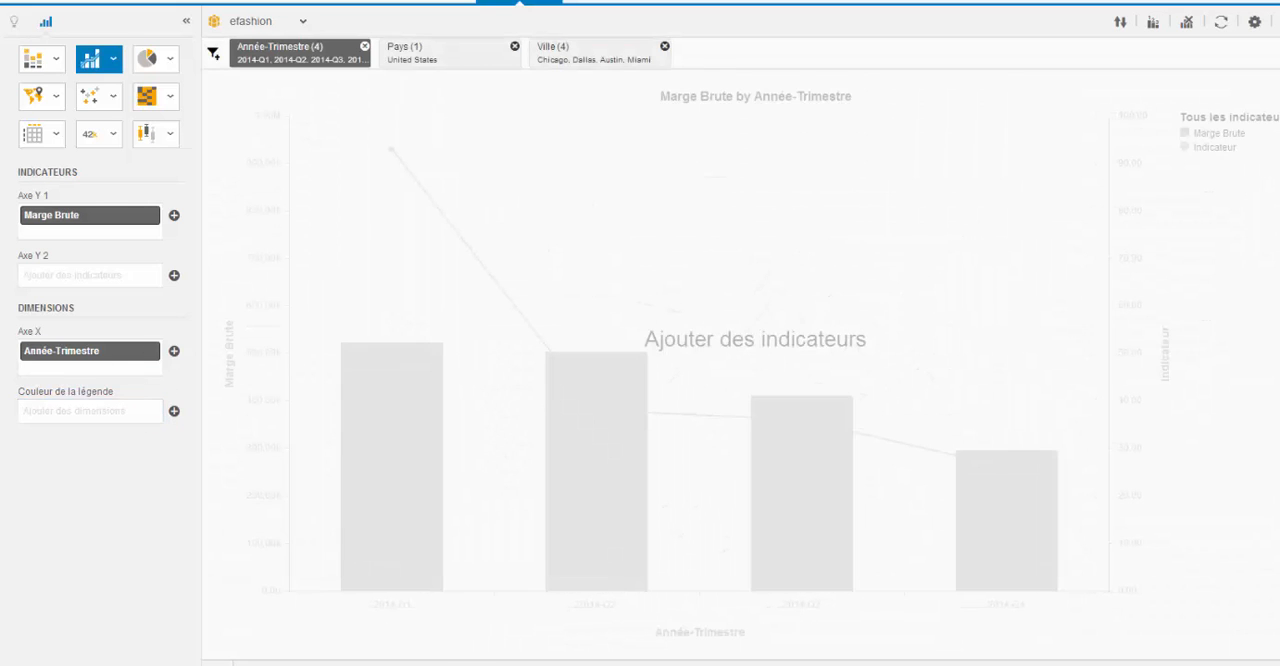
pyautogui.moveTo(10, 195); pyautogui.dragTo(74, 265)
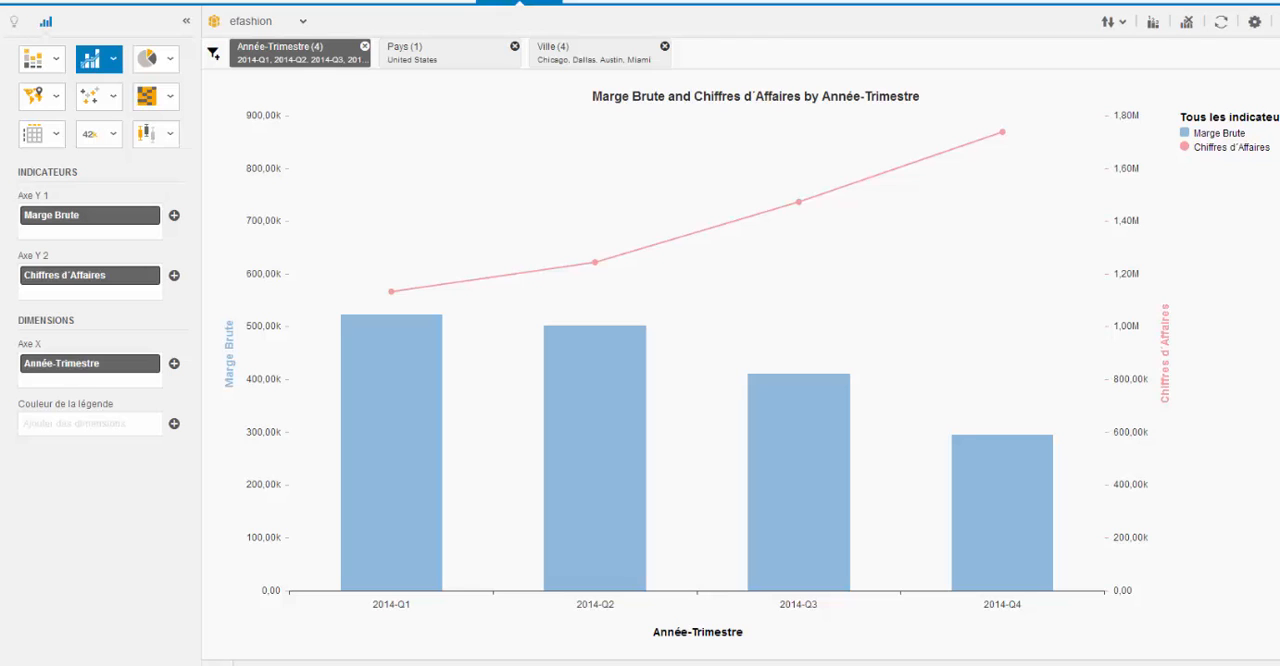
pyautogui.moveTo(2, 225); pyautogui.dragTo(76, 234)
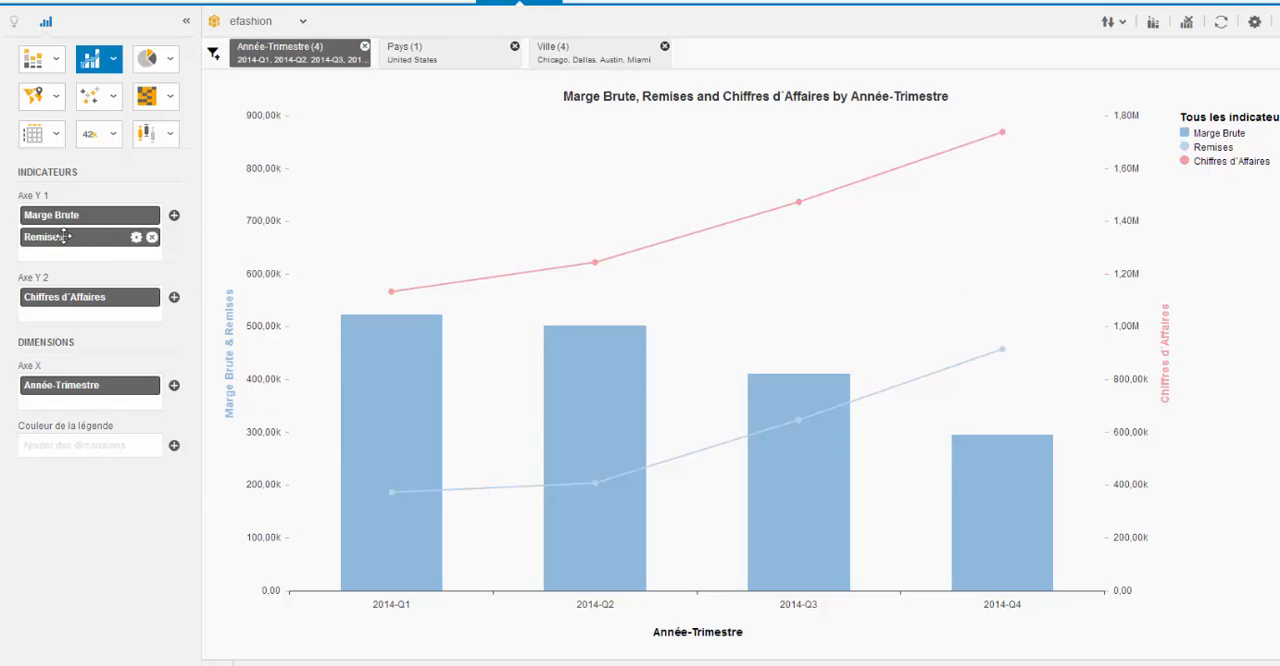
pyautogui.moveTo(64, 236)
pyautogui.mouseDown()
pyautogui.moveTo(62, 301)
pyautogui.moveTo(70, 229)
pyautogui.mouseUp()
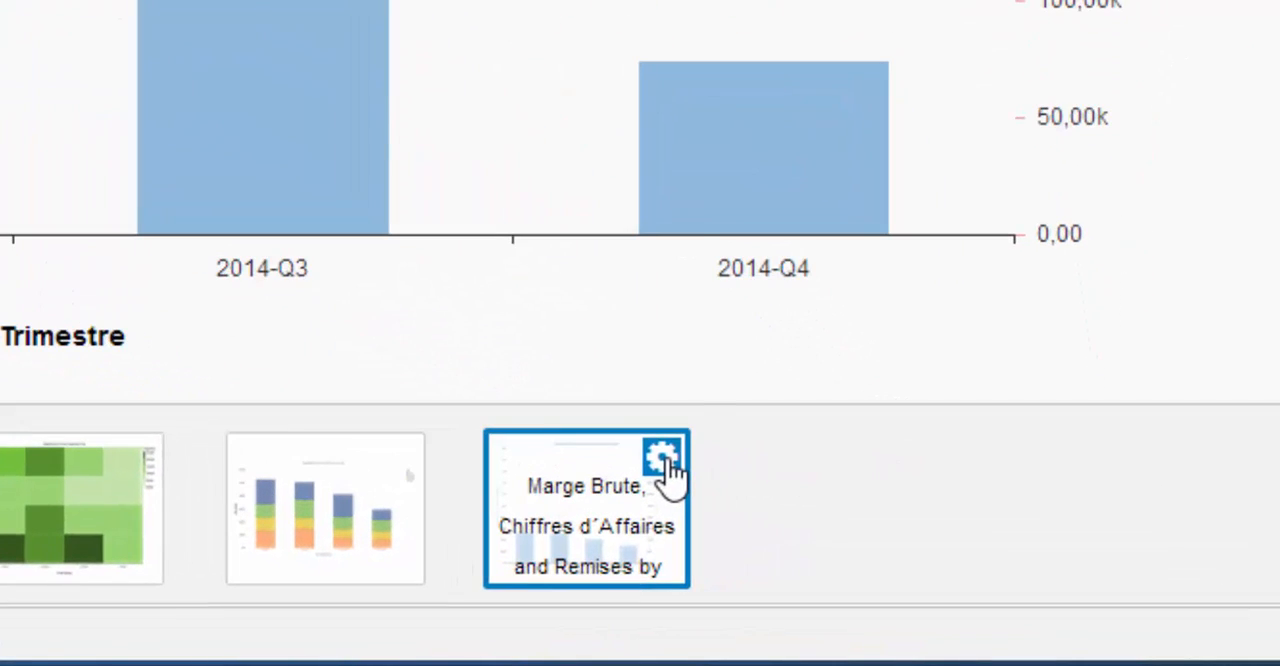
# - Duplicate the combined chart and change the copy to a Nuage de mots clés
pyautogui.click(848, 540)
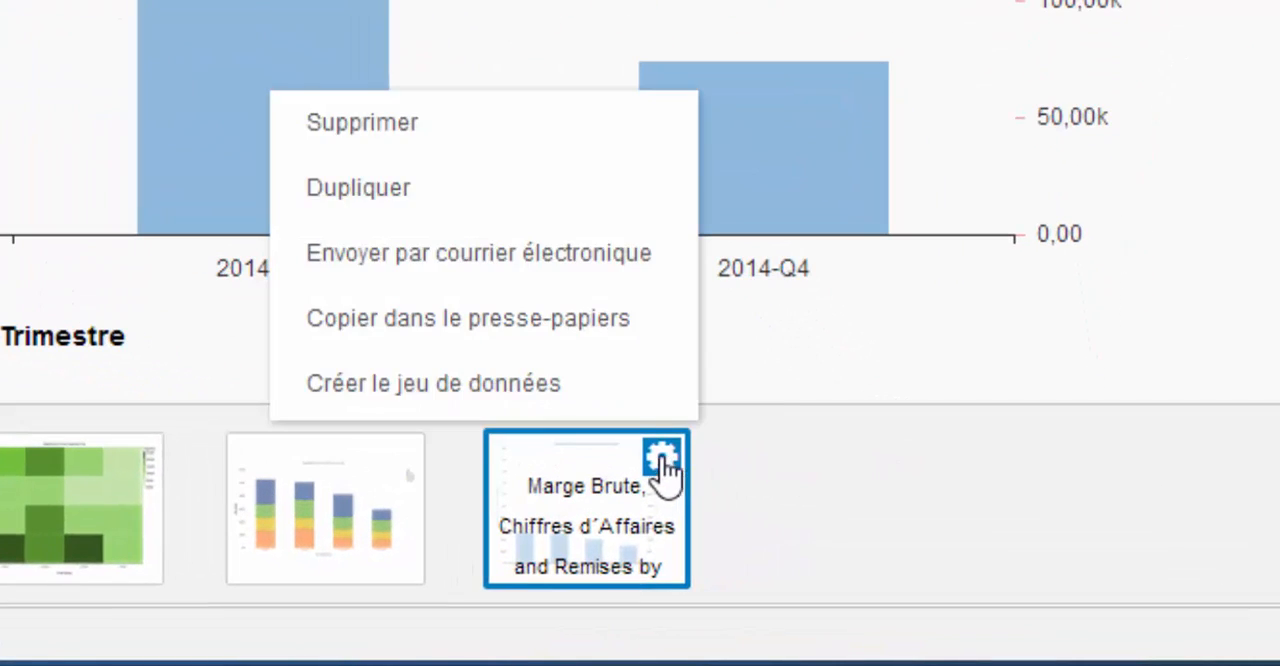
pyautogui.click(431, 186)
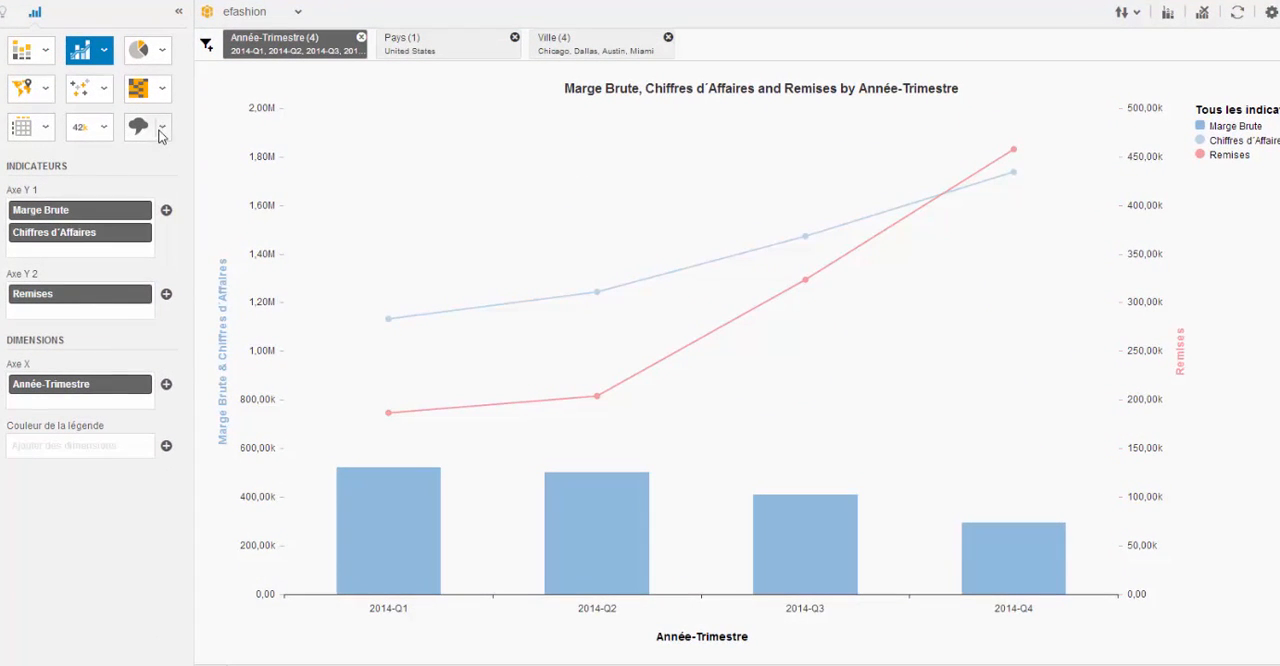
pyautogui.click(159, 131)
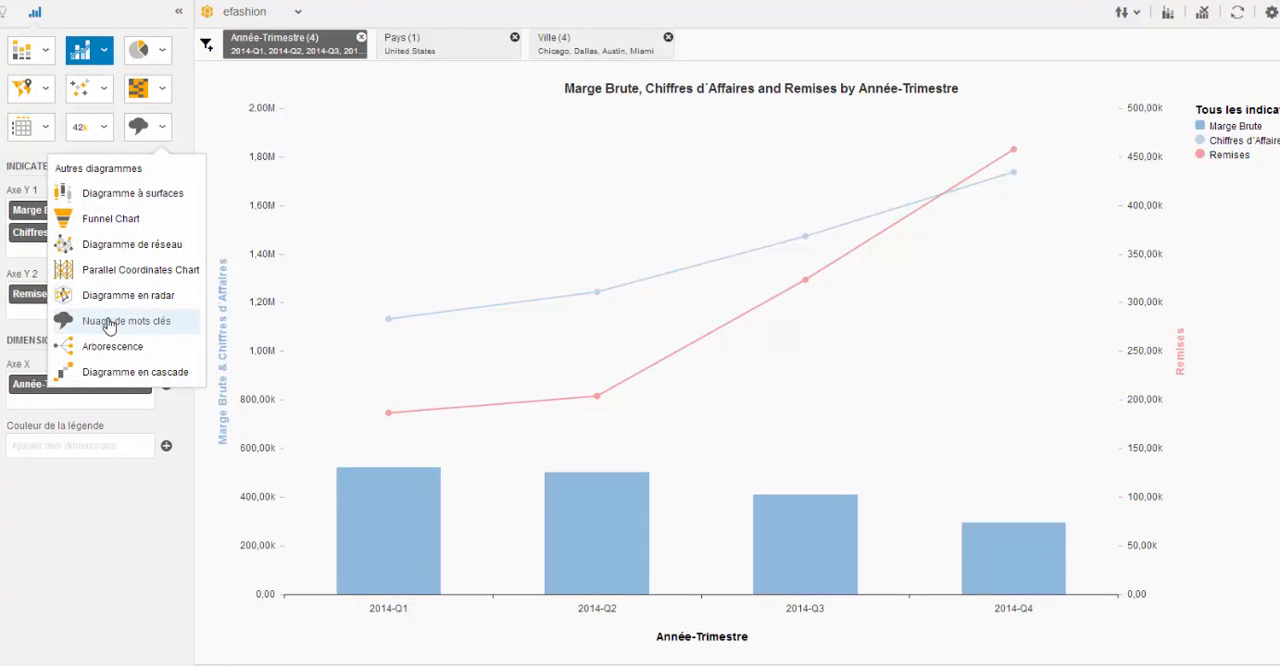
pyautogui.click(108, 322)
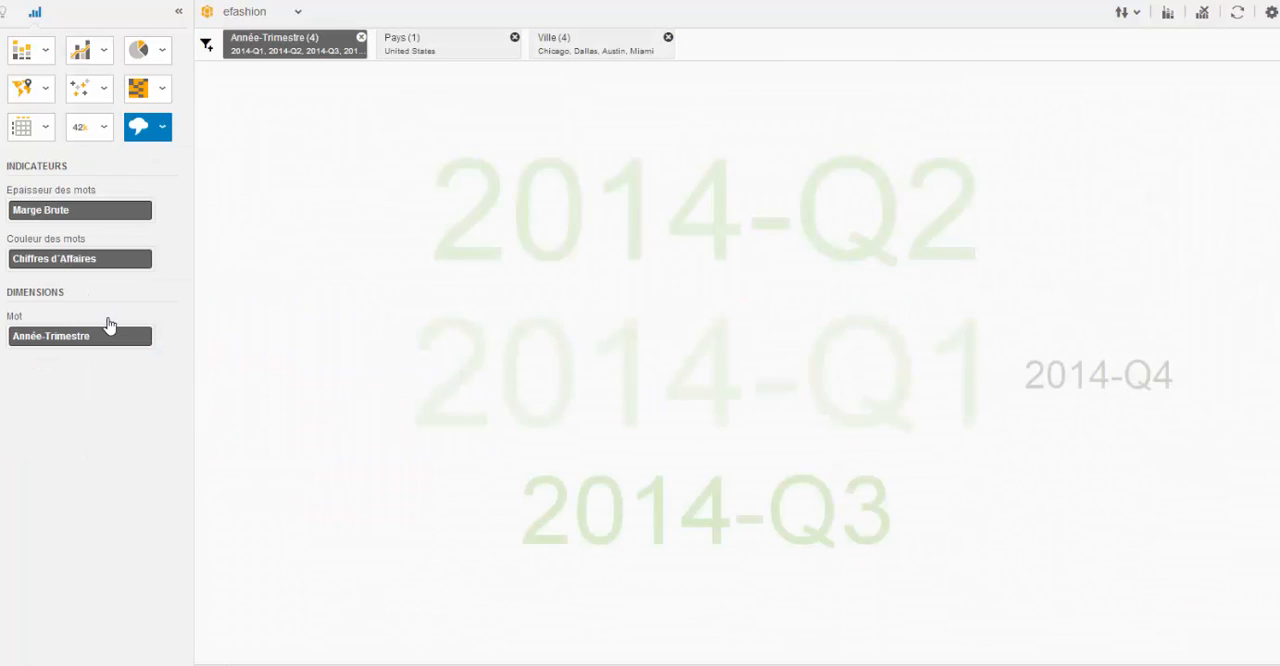
# - Replace Année-Trimestre with Manager as the word cloud's word dimension and inspect each manager's Marge Brute and Chiffres d'Affaires
pyautogui.click(143, 337)
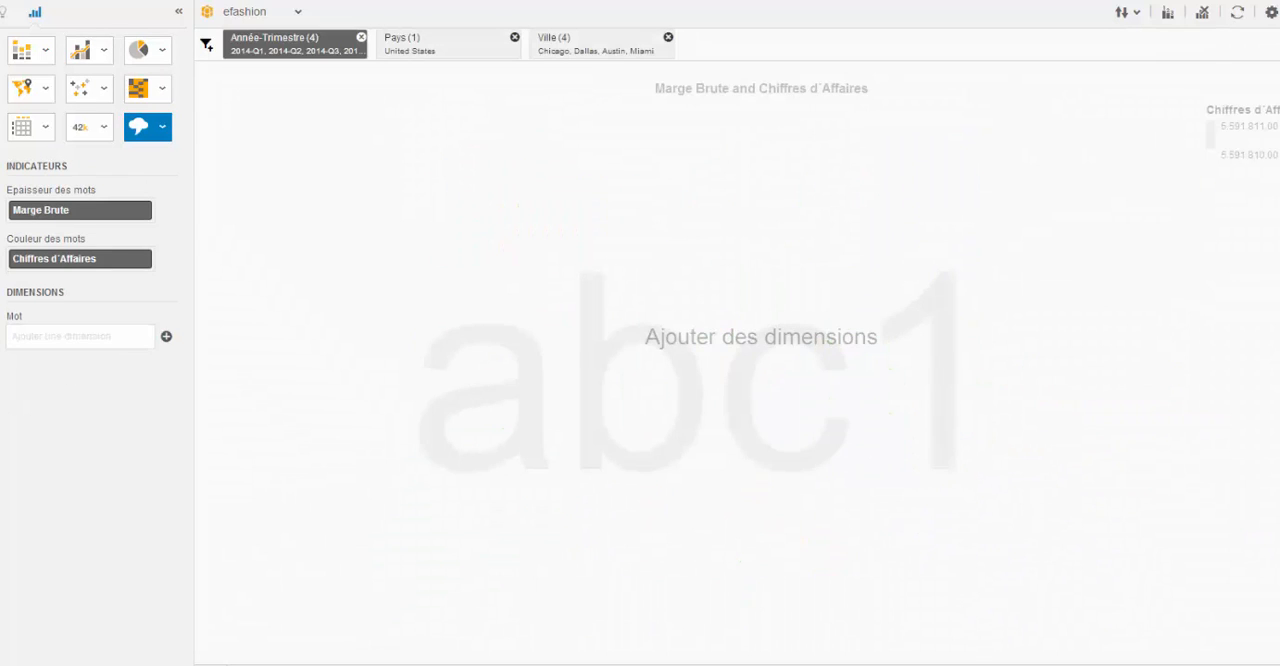
pyautogui.moveTo(2, 372); pyautogui.dragTo(46, 342)
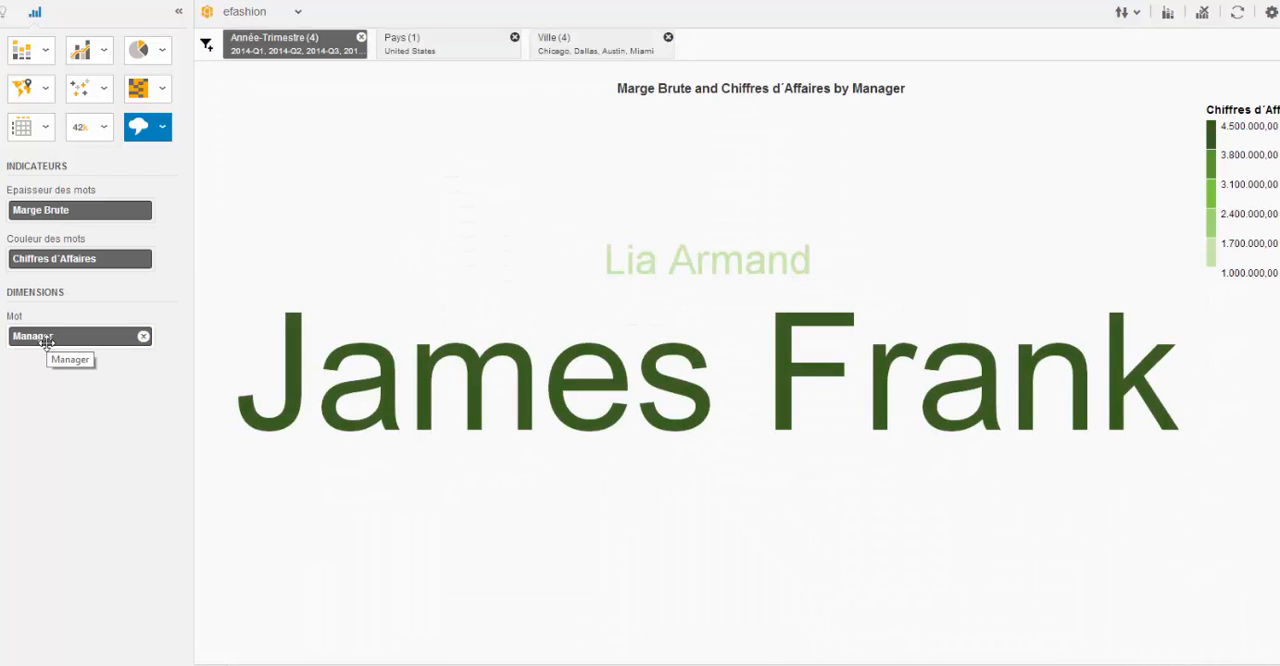
pyautogui.moveTo(443, 391)
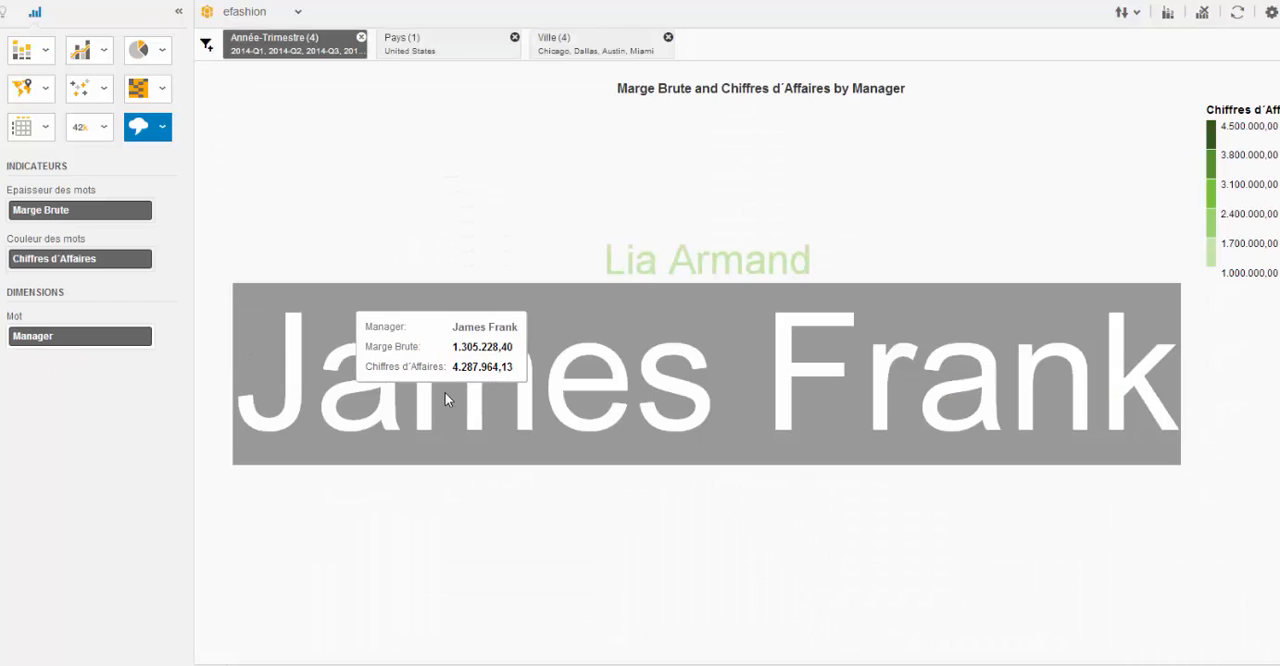
pyautogui.moveTo(720, 262)
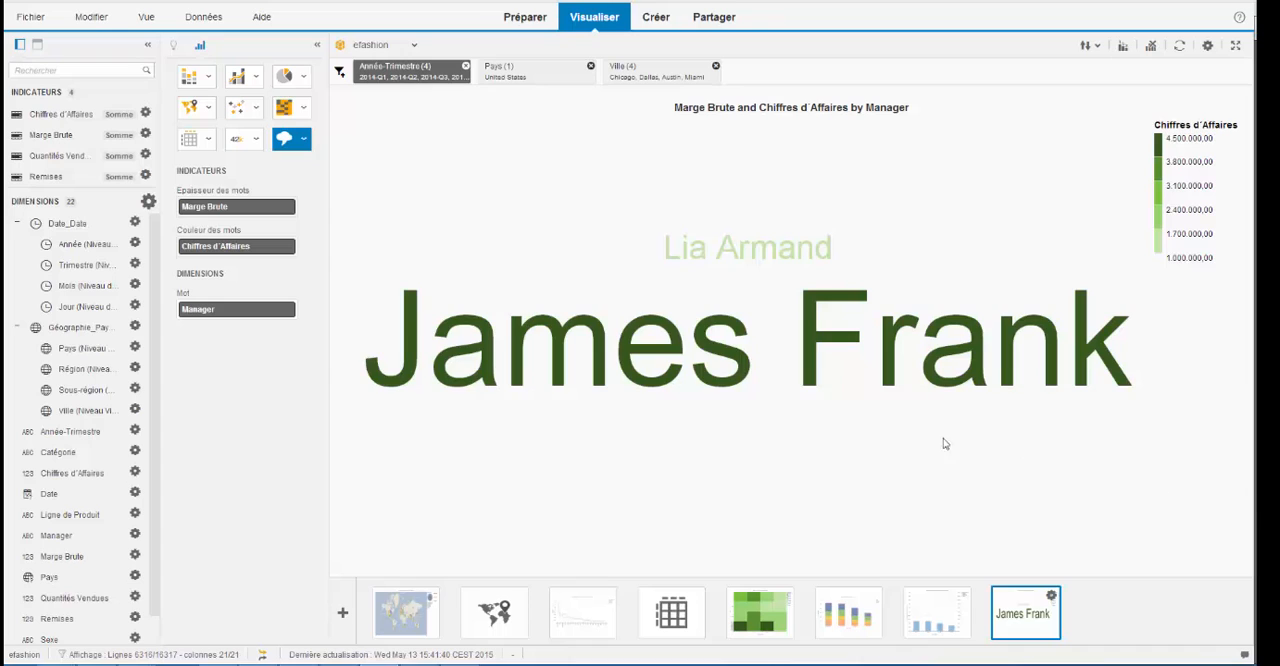
# - Create a new story named TABLEAU DE BORD DE LA MARGE with a blank Plan as its first page
pyautogui.moveTo(800, 307)
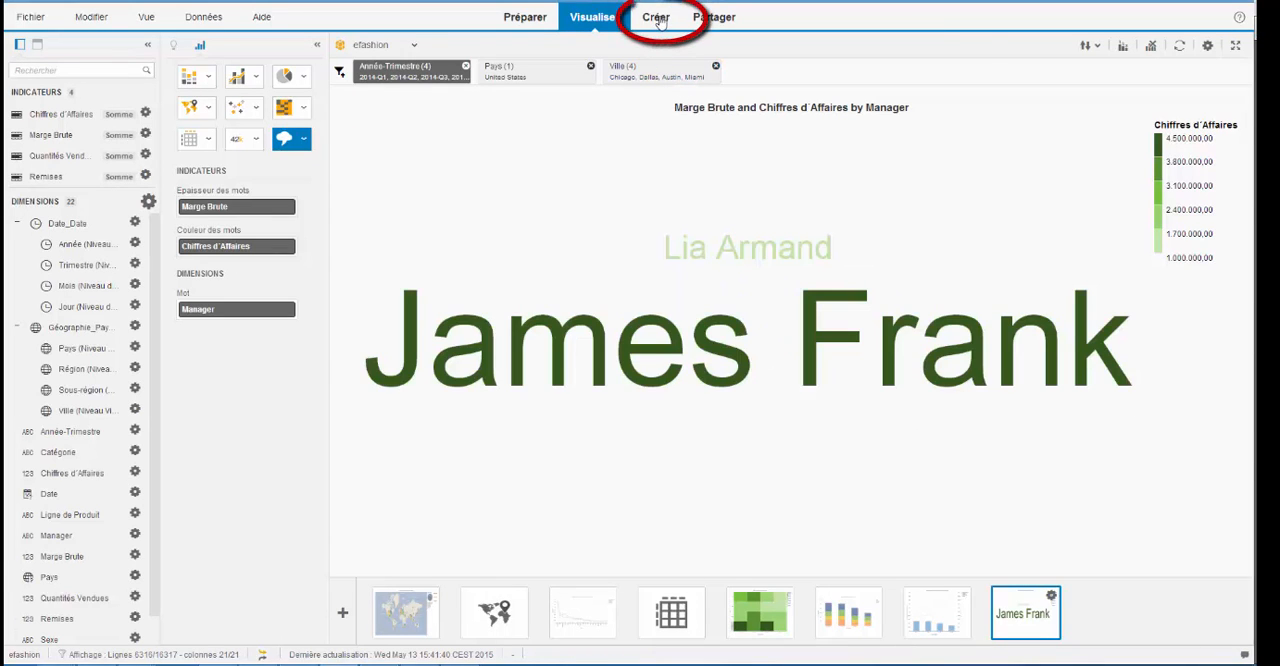
pyautogui.click(656, 18)
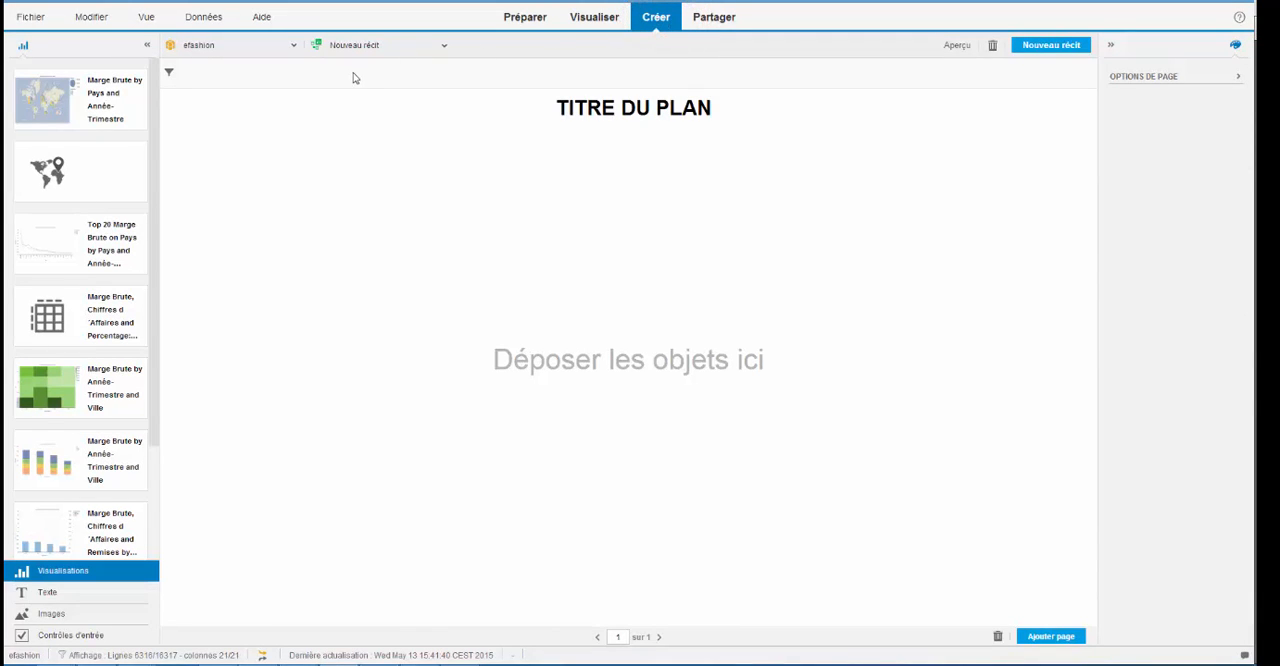
pyautogui.click(1052, 50)
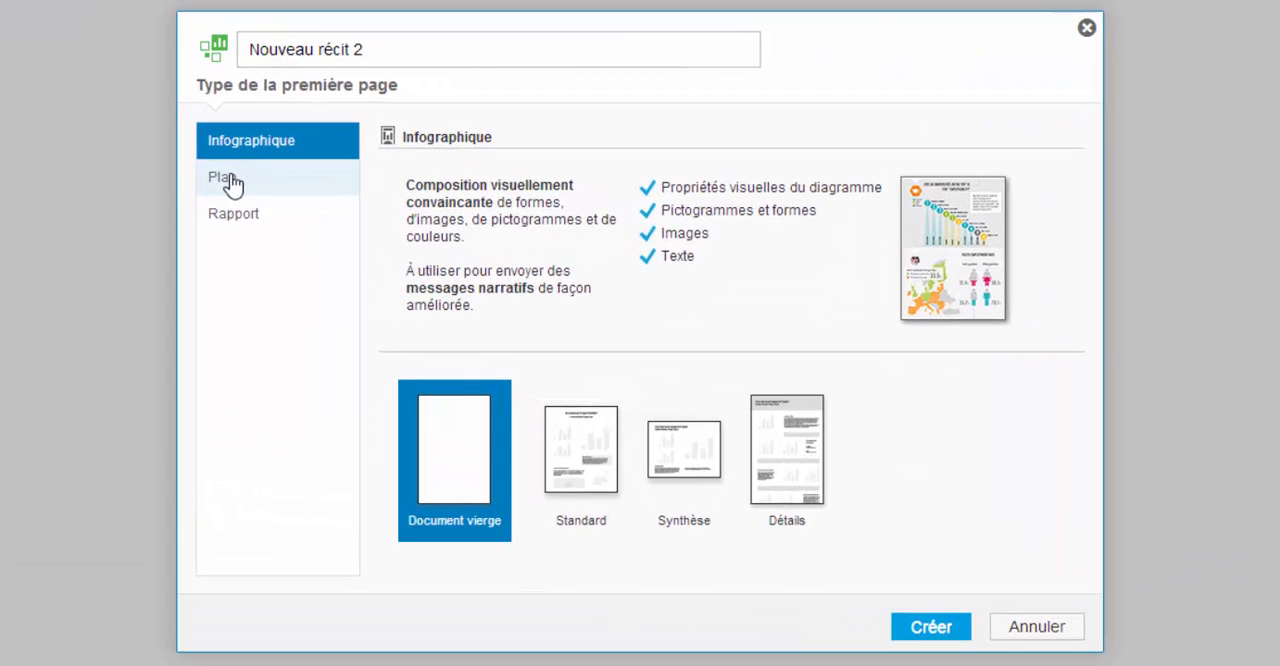
pyautogui.click(228, 180)
pyautogui.moveTo(389, 43); pyautogui.dragTo(197, 52)
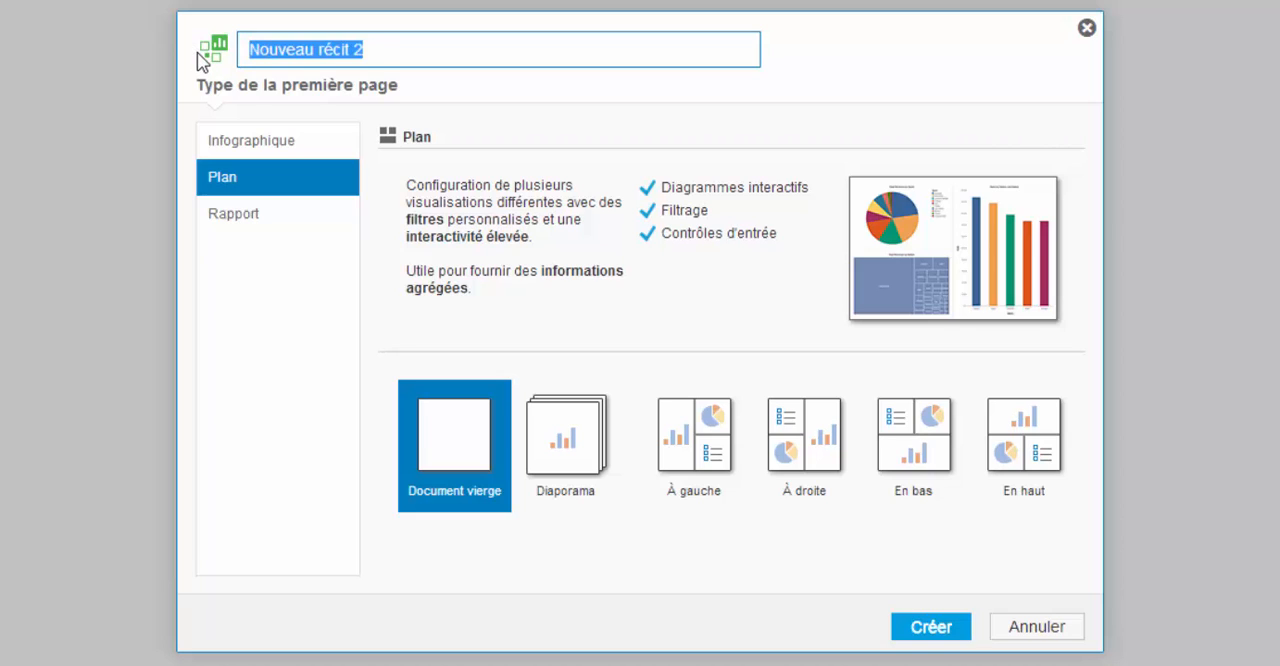
pyautogui.write('TABLEAU D')
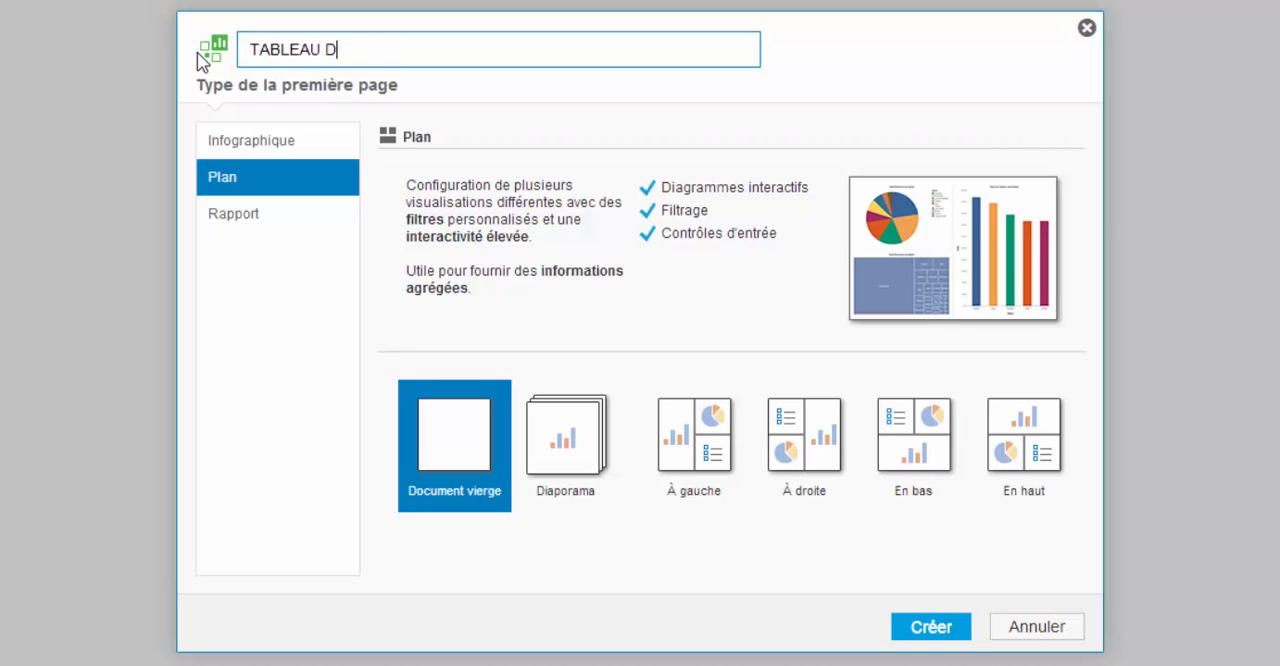
pyautogui.write('E BORD ')
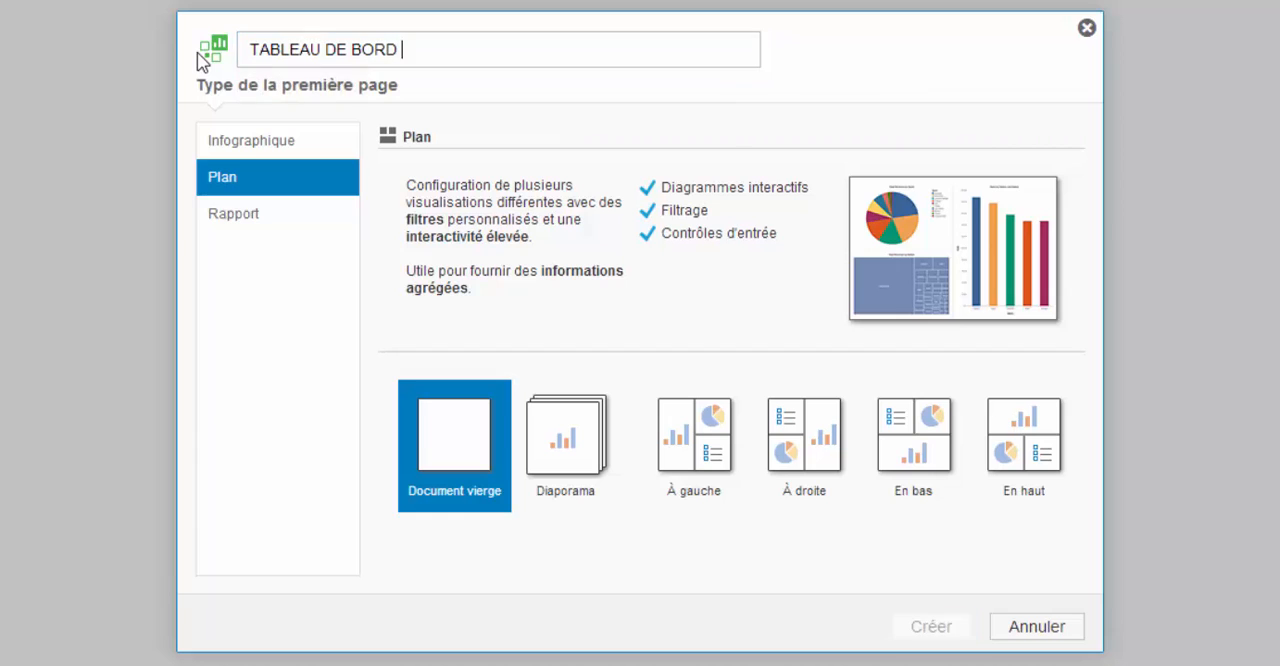
pyautogui.write('DE LA MARGE')
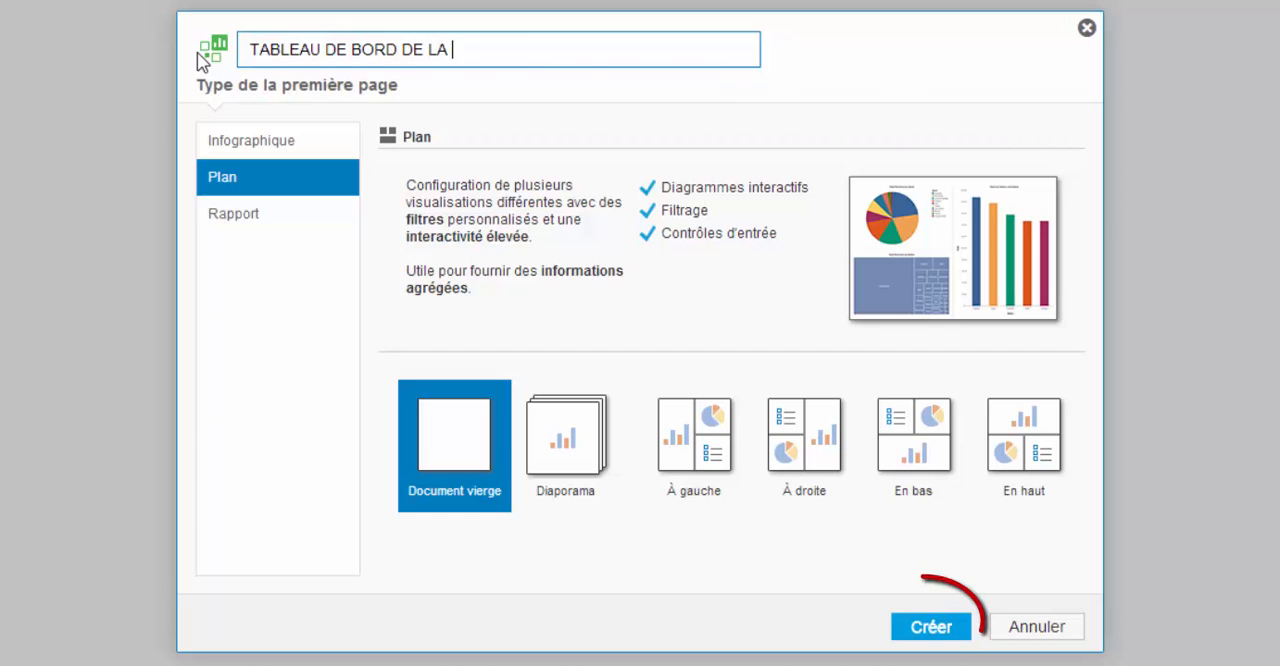
pyautogui.click(929, 630)
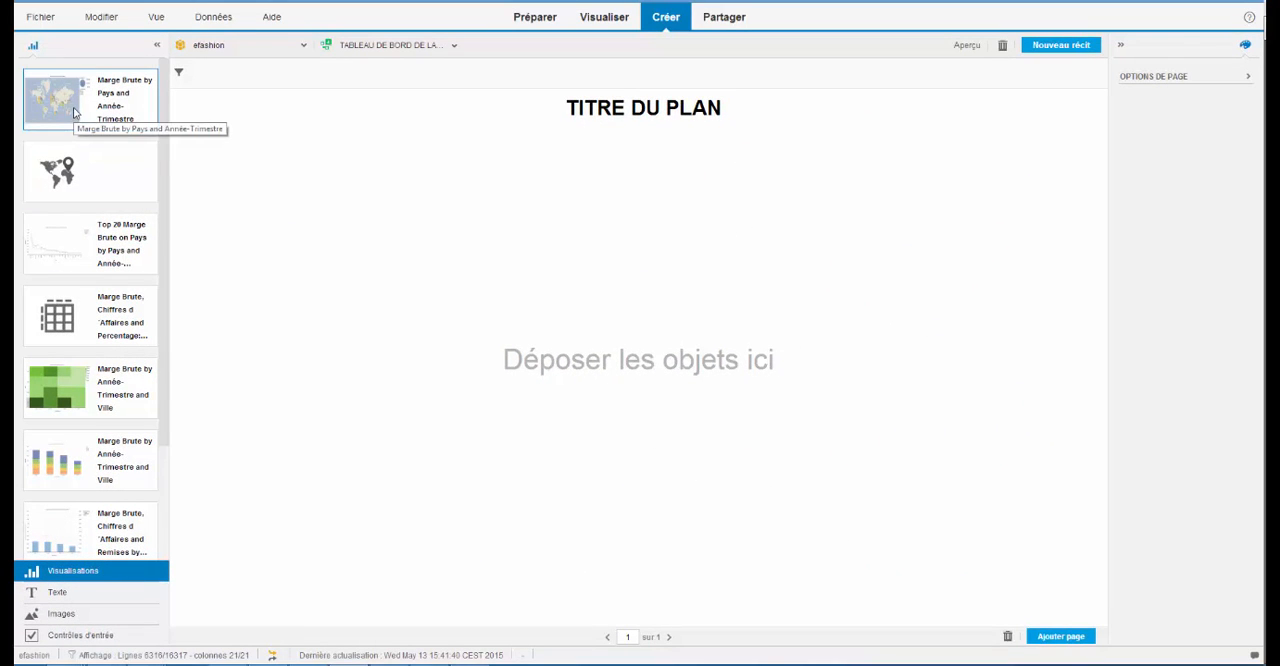
# - Place the Marge Brute map above the Top 20 line chart on the page, and add a Catégorie input control beside the map
pyautogui.moveTo(73, 112); pyautogui.dragTo(597, 229)
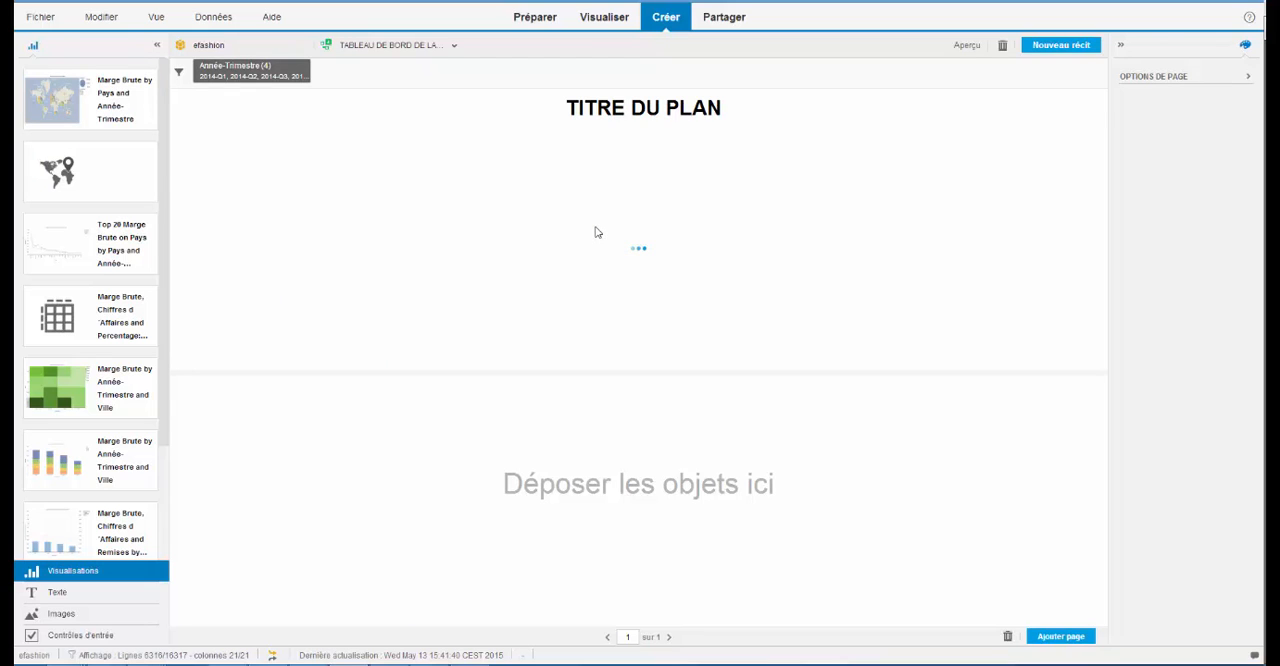
pyautogui.moveTo(63, 251); pyautogui.dragTo(548, 487)
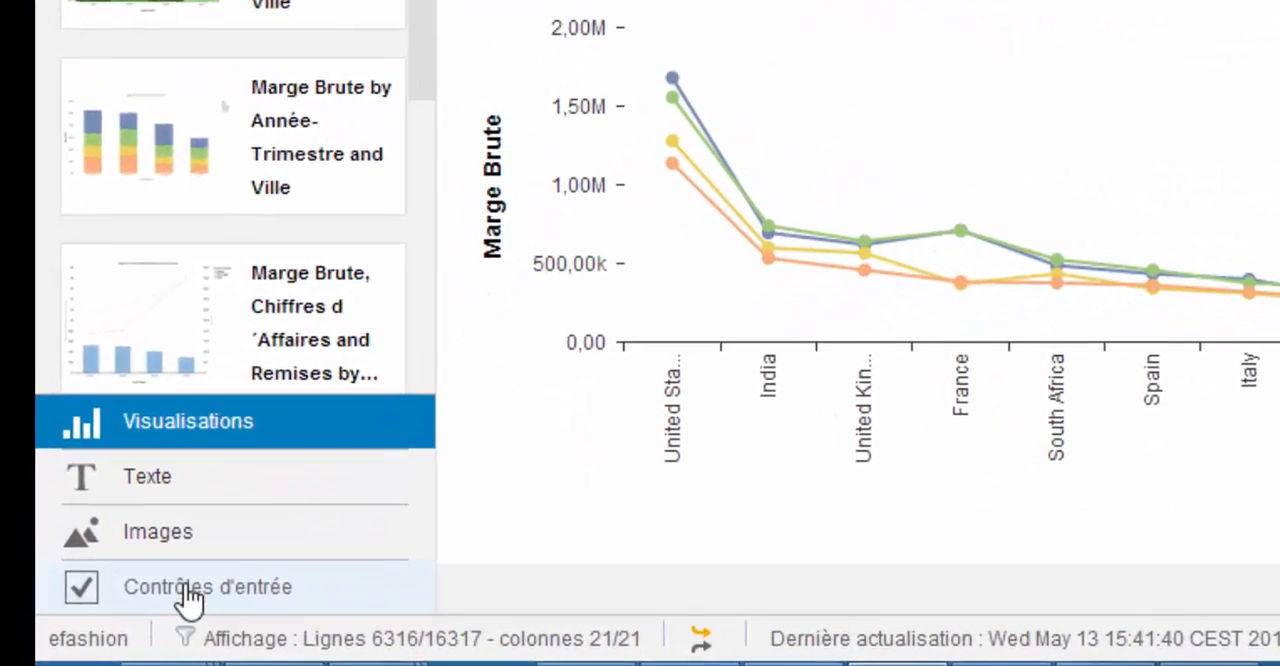
pyautogui.click(73, 638)
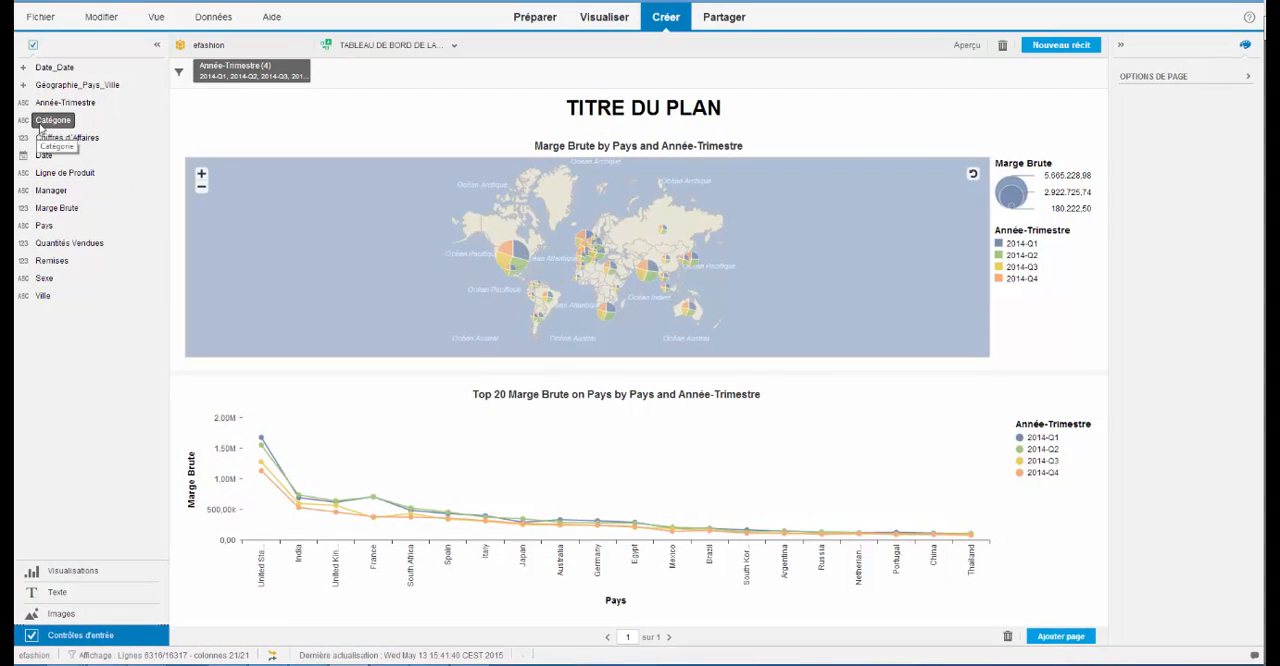
pyautogui.moveTo(40, 125); pyautogui.dragTo(185, 209)
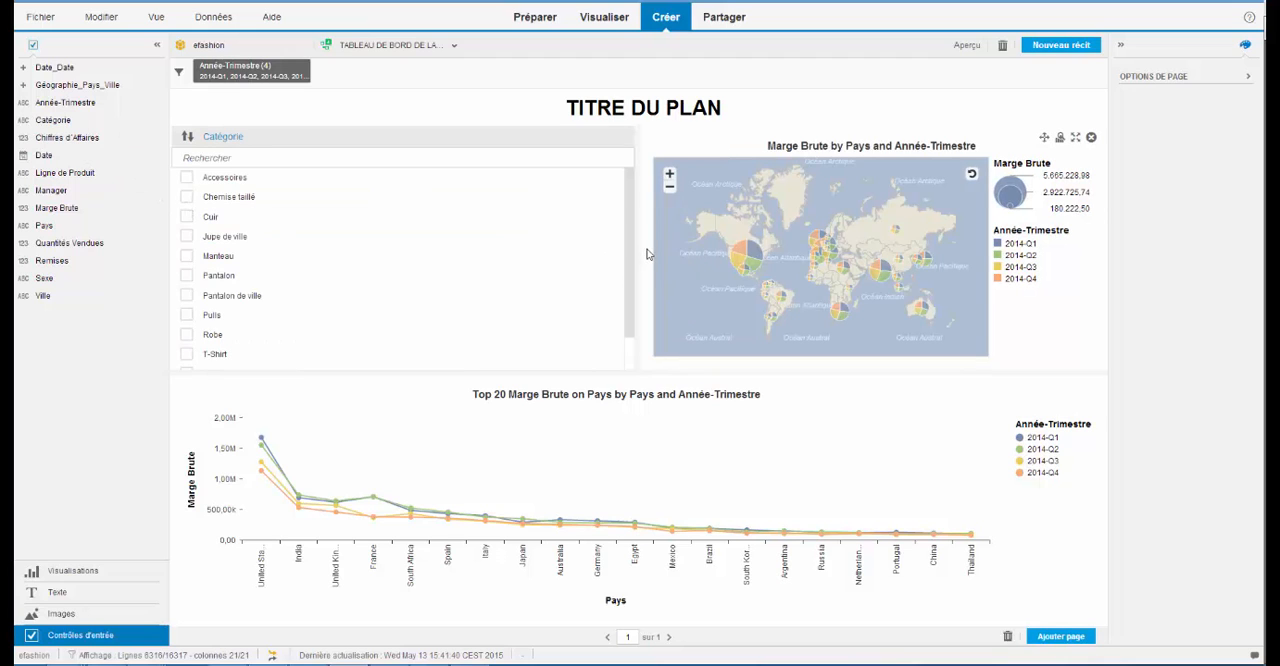
# - Narrow the Catégorie input control to enlarge the map, and test filtering with Accessoires and Chemise taillé before clearing both
pyautogui.moveTo(638, 250); pyautogui.dragTo(285, 240)
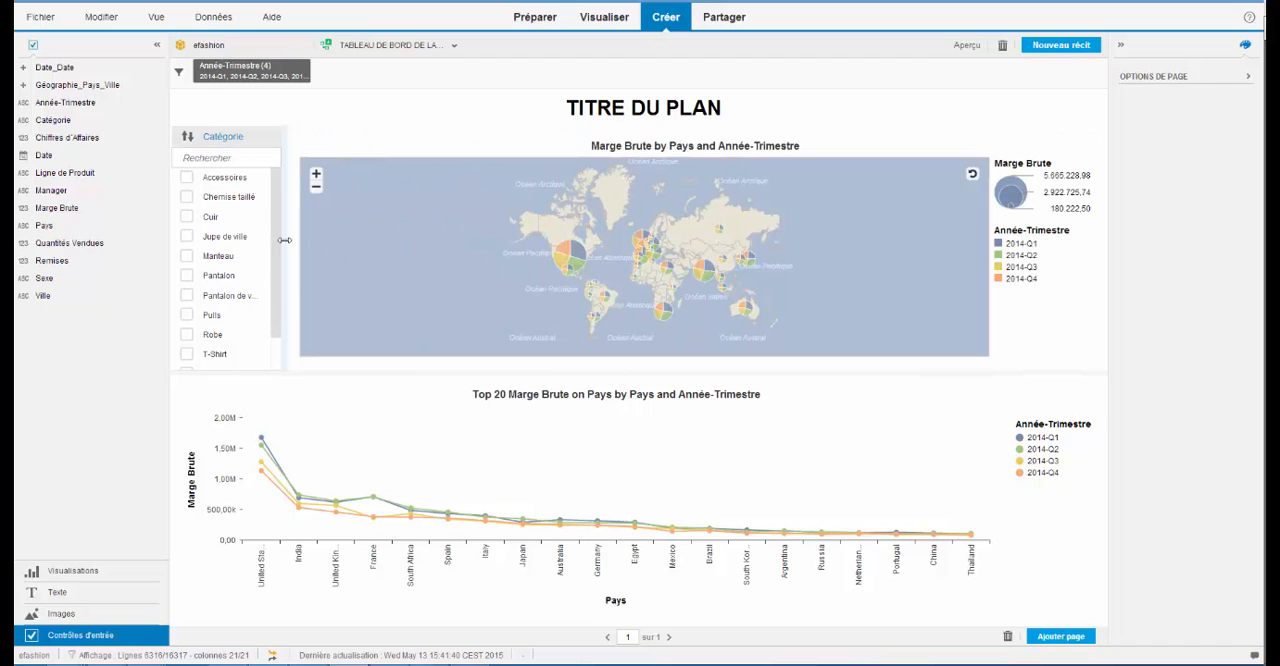
pyautogui.click(187, 178)
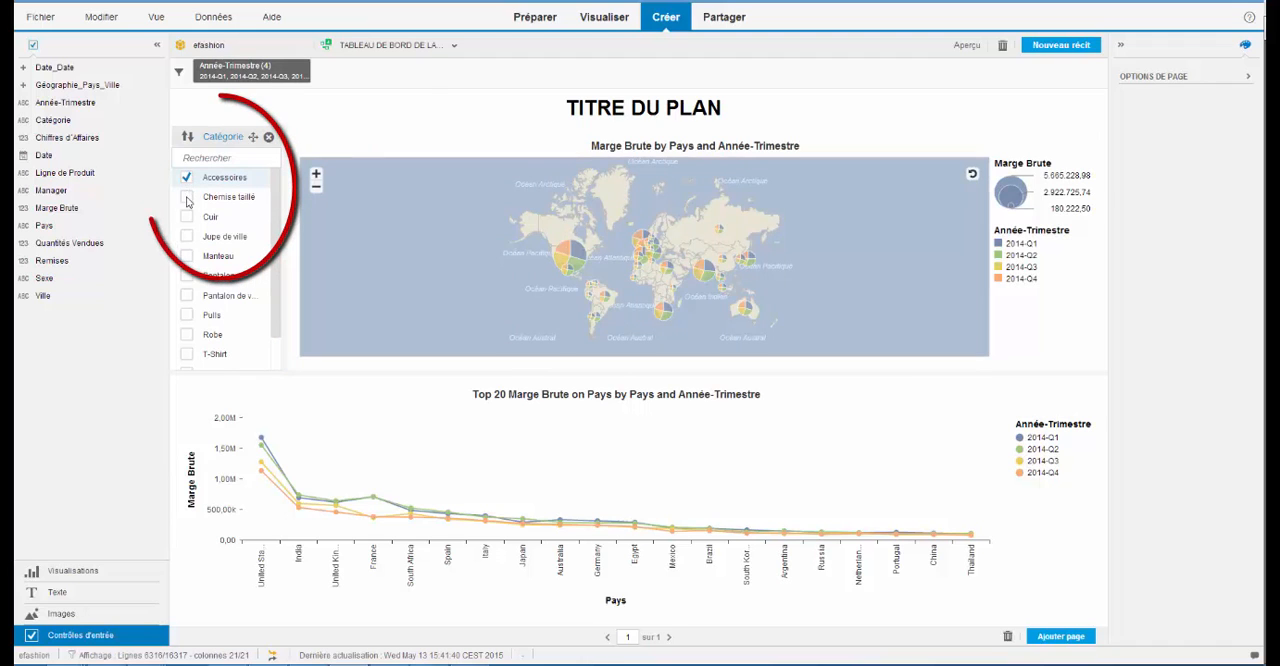
pyautogui.click(187, 199)
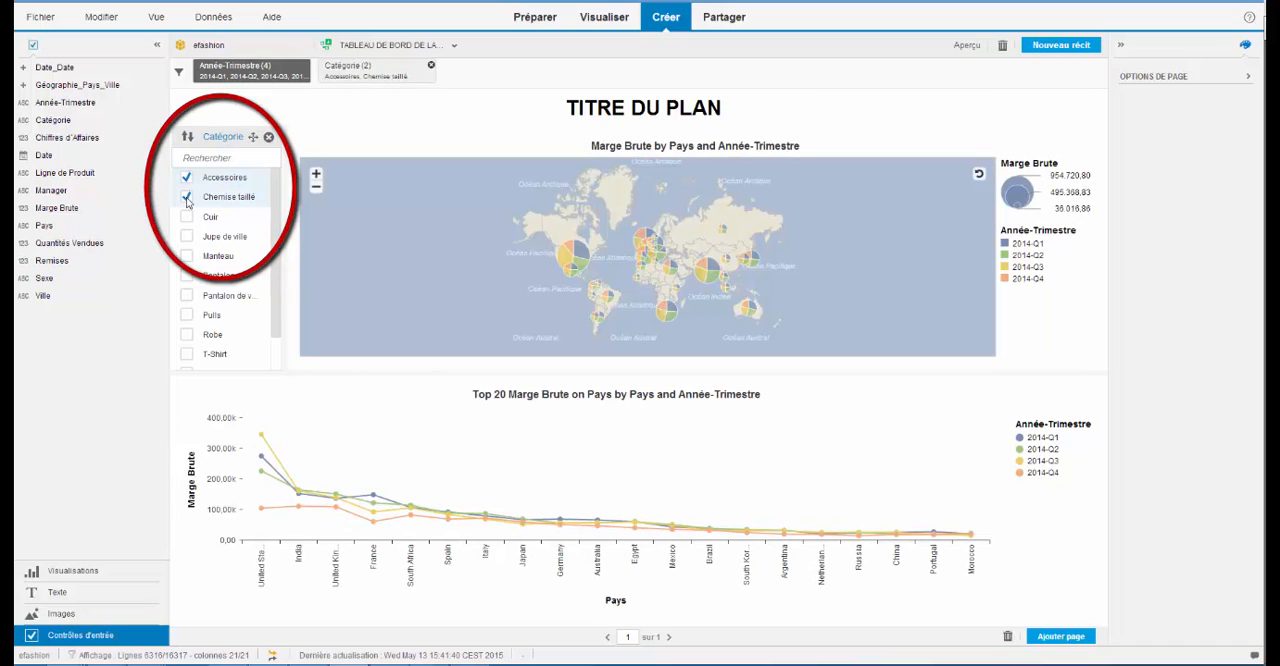
pyautogui.click(187, 199)
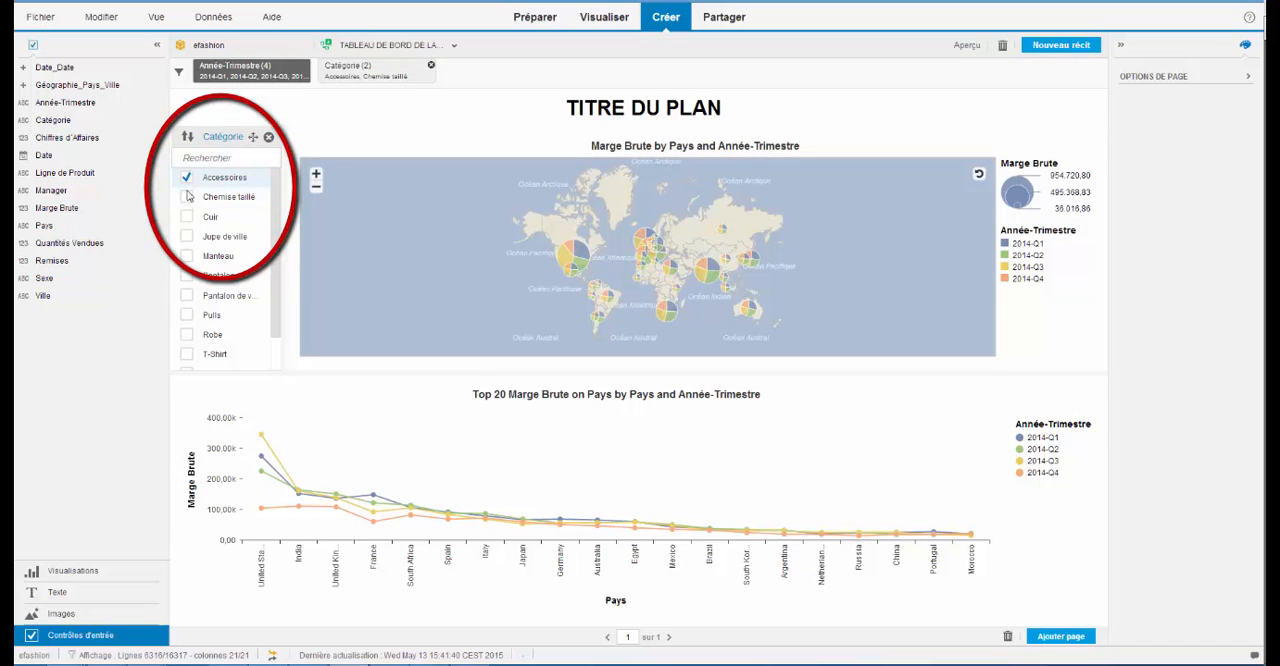
pyautogui.click(186, 177)
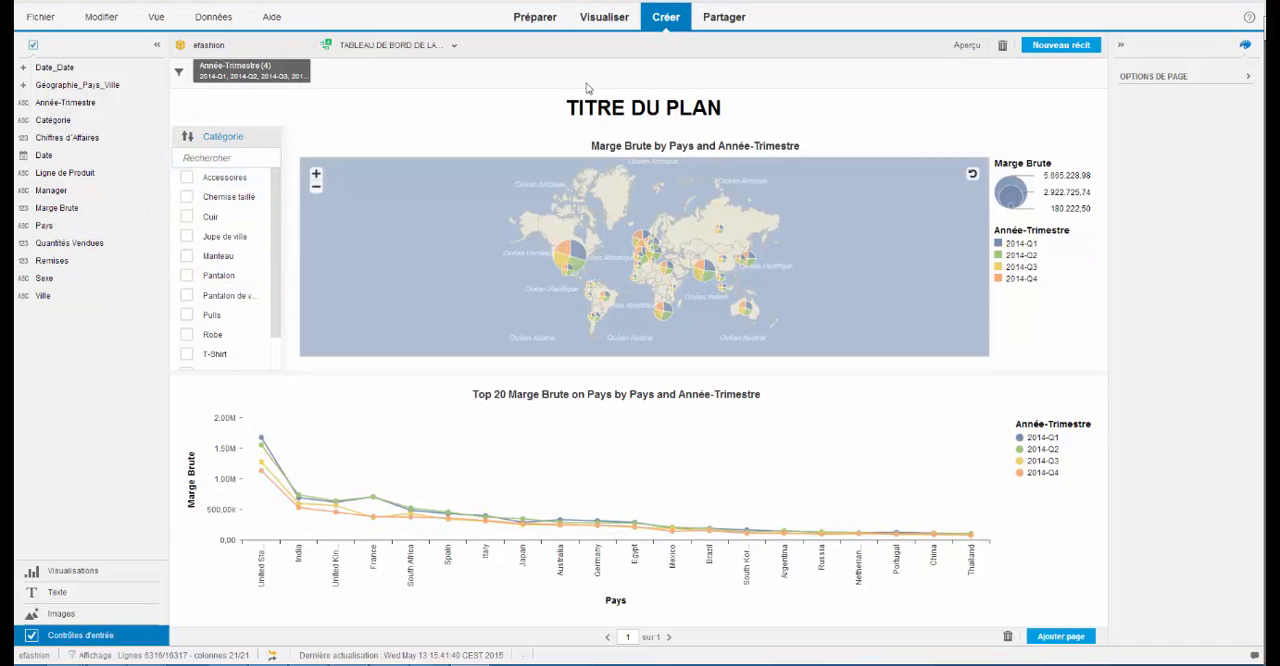
# - Replace the first page's placeholder title with ANALYSE DE LA MARGE BRUTE PAR PAYS
pyautogui.click(724, 109)
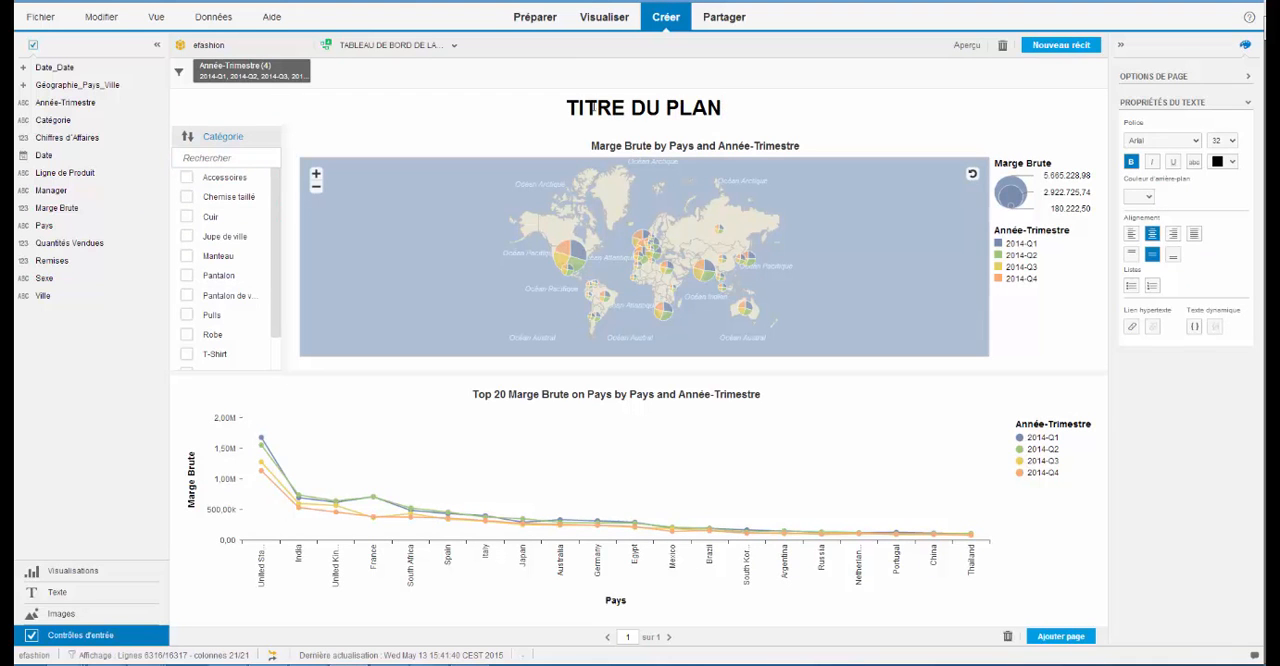
pyautogui.moveTo(724, 109); pyautogui.dragTo(556, 106)
pyautogui.write('ANALYSE DE LA MARGE BRUTE PAR PAYS')
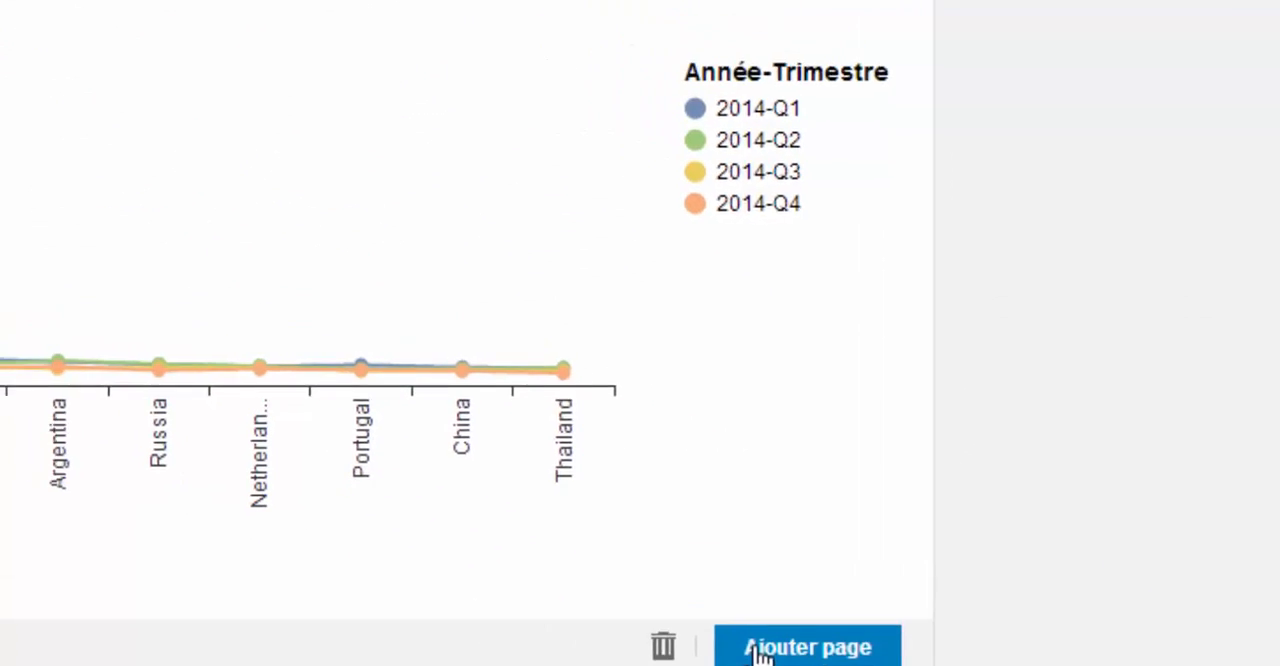
# - Add a blank Plan as the second page and title it DECROISSANCE MARGE BRUTE AUX ETATS-UNIS
pyautogui.click(757, 650)
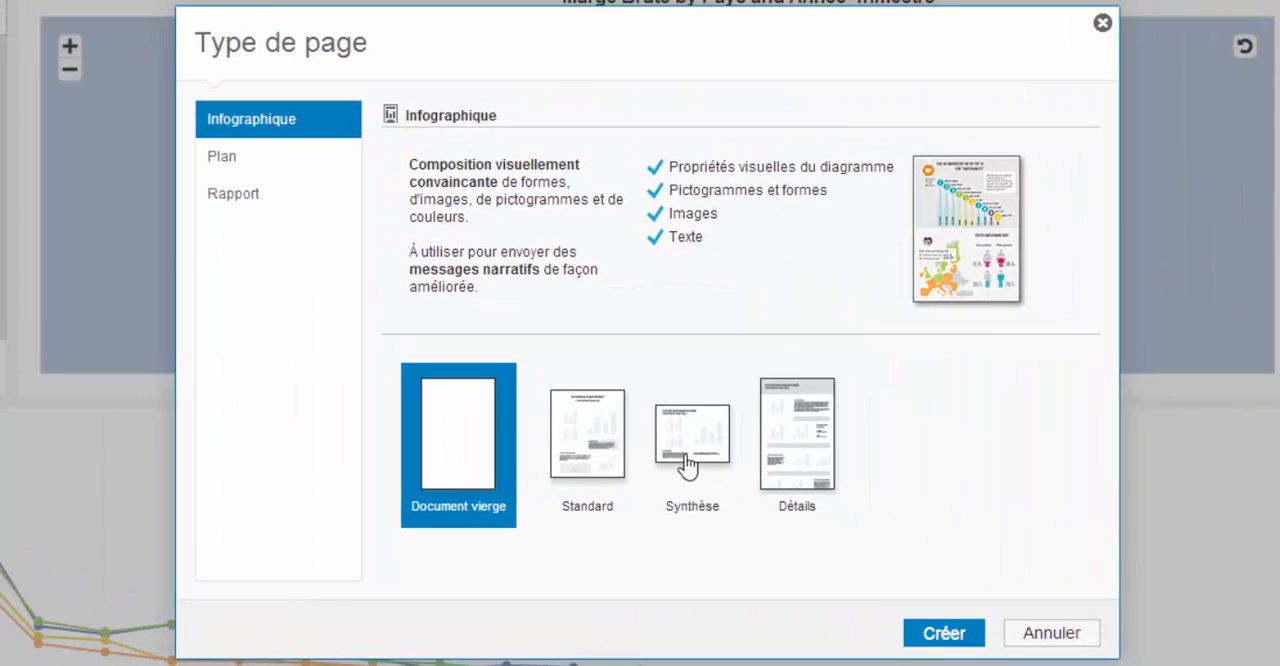
pyautogui.click(268, 163)
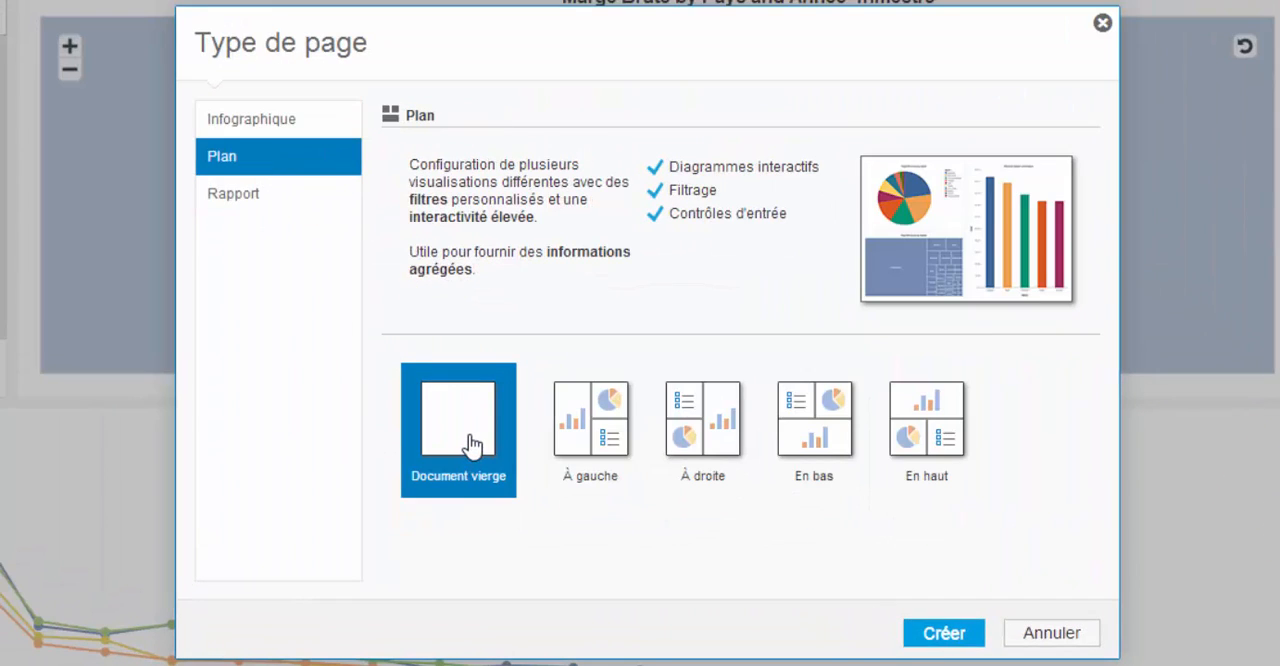
pyautogui.click(943, 632)
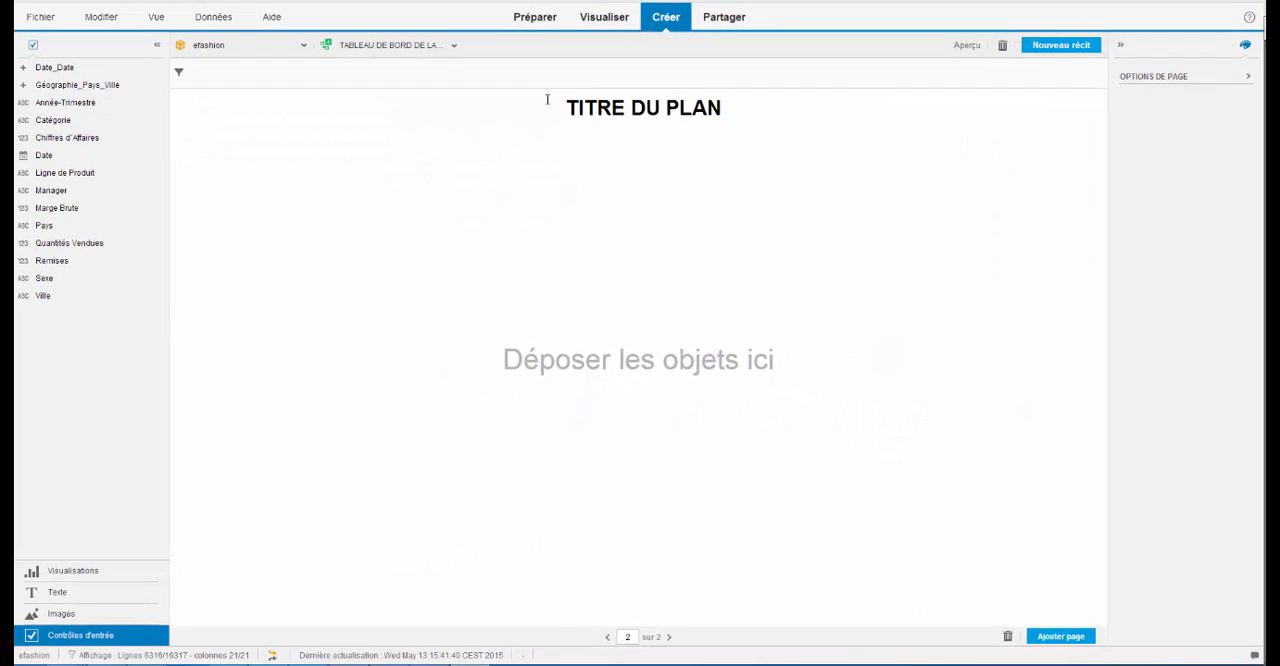
pyautogui.click(633, 112)
pyautogui.moveTo(740, 108); pyautogui.dragTo(537, 106)
pyautogui.write('DECROISSANCE MARGE BRUTE AUX ETATS-UNIS')
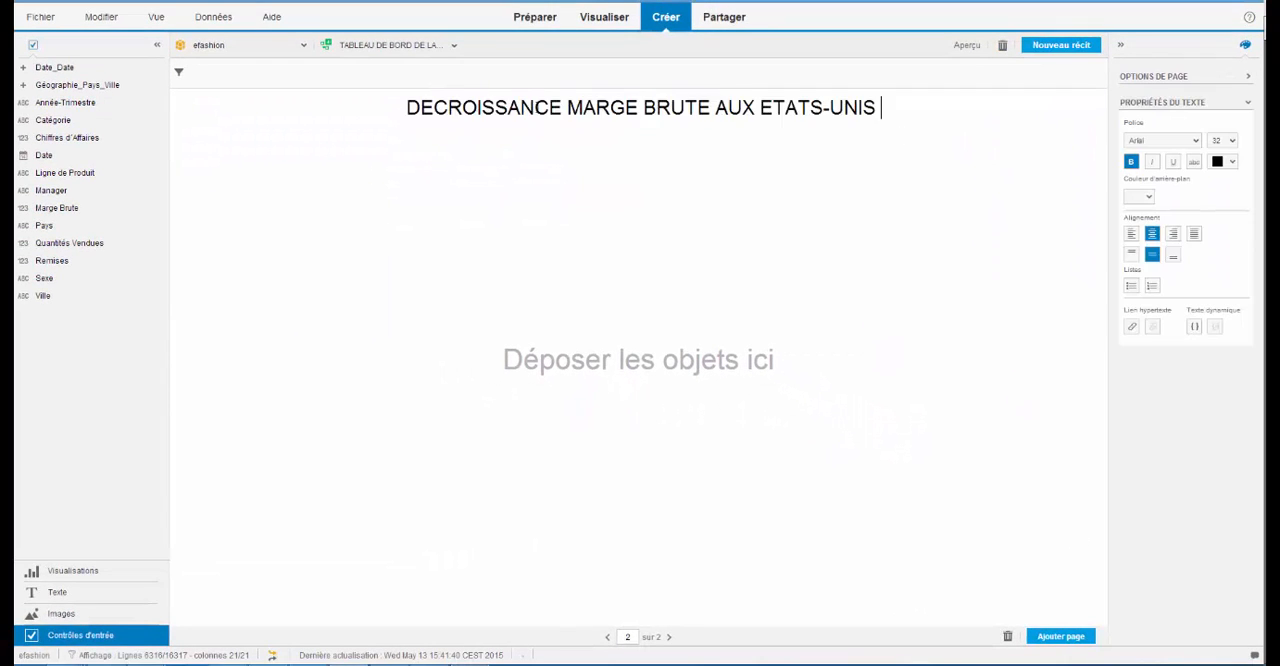
pyautogui.click(570, 254)
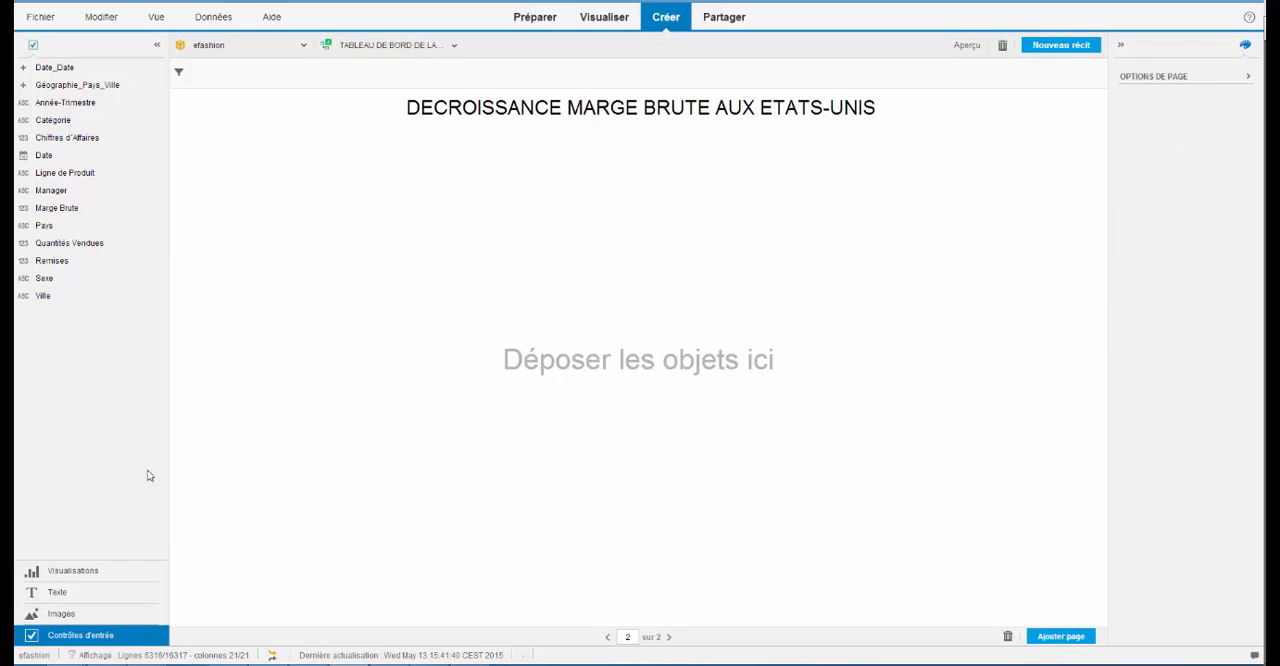
# - Place the green Marge Brute heat map and the stacked column chart side by side under the title, and widen the heat map
pyautogui.click(92, 571)
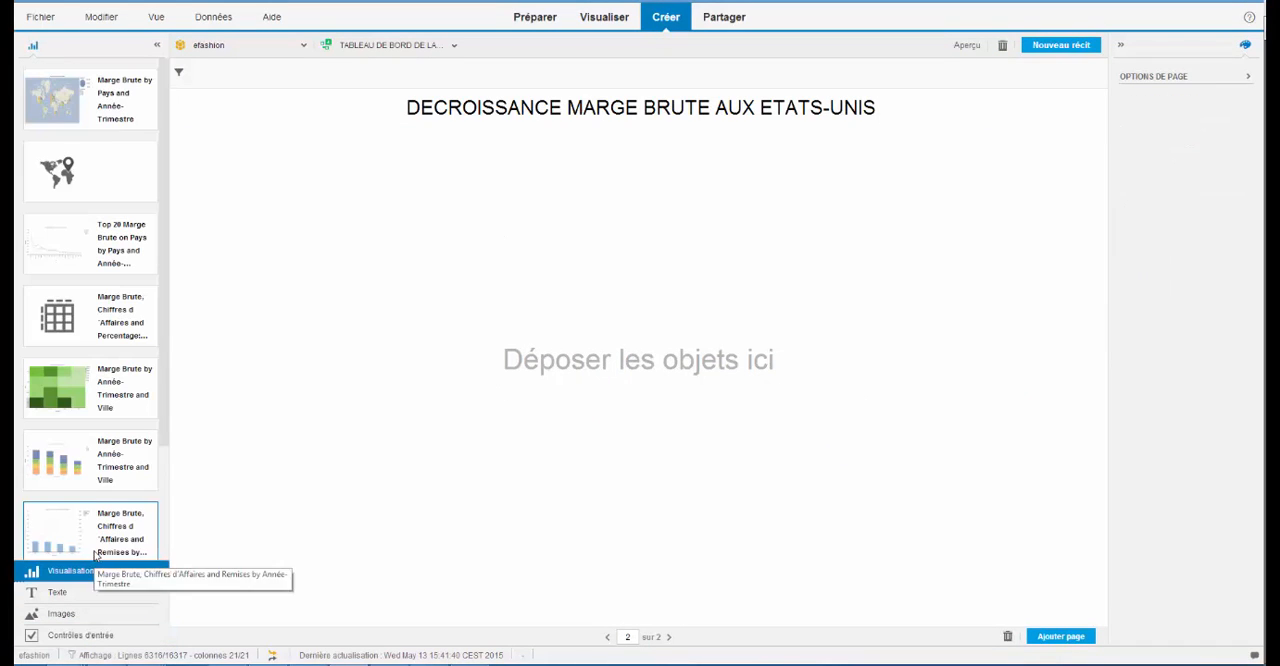
pyautogui.moveTo(62, 388); pyautogui.dragTo(359, 238)
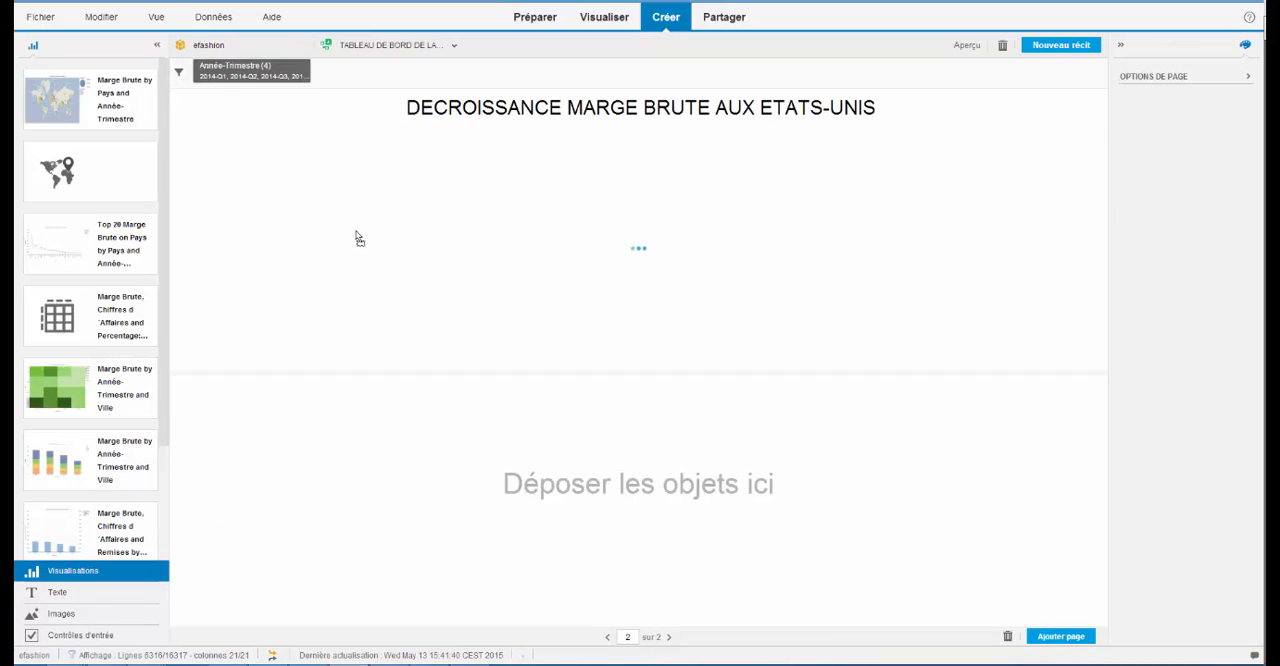
pyautogui.moveTo(100, 465); pyautogui.dragTo(1000, 252)
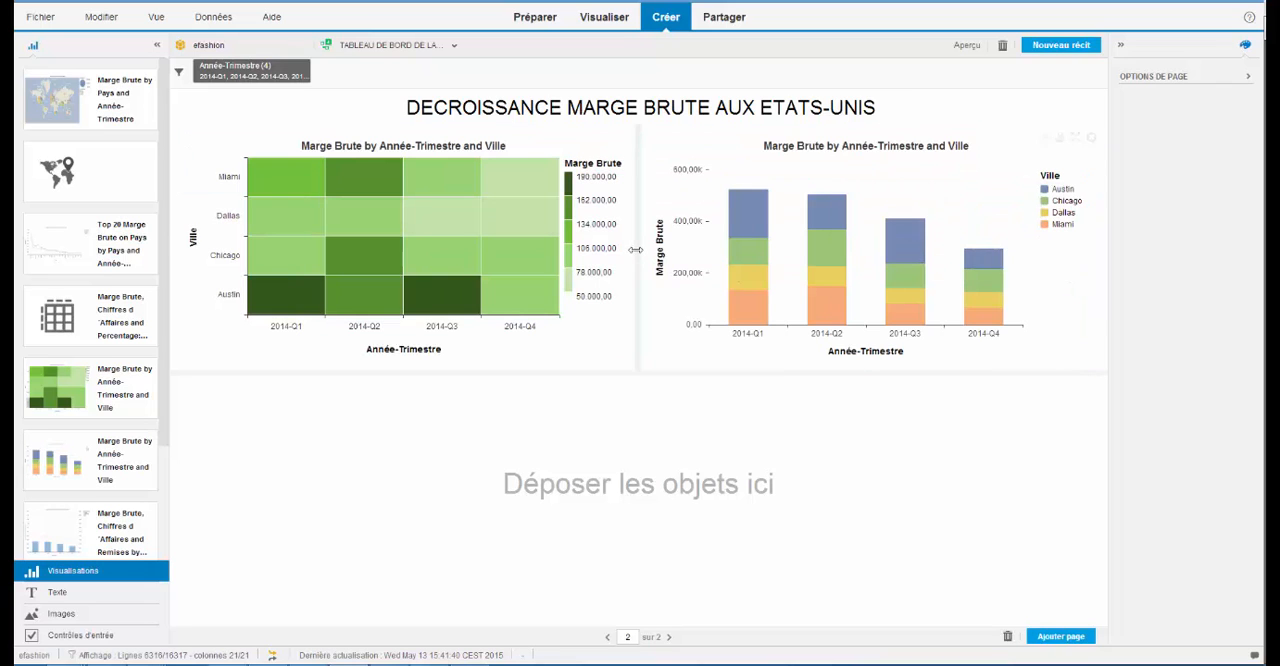
pyautogui.moveTo(638, 250); pyautogui.dragTo(707, 250)
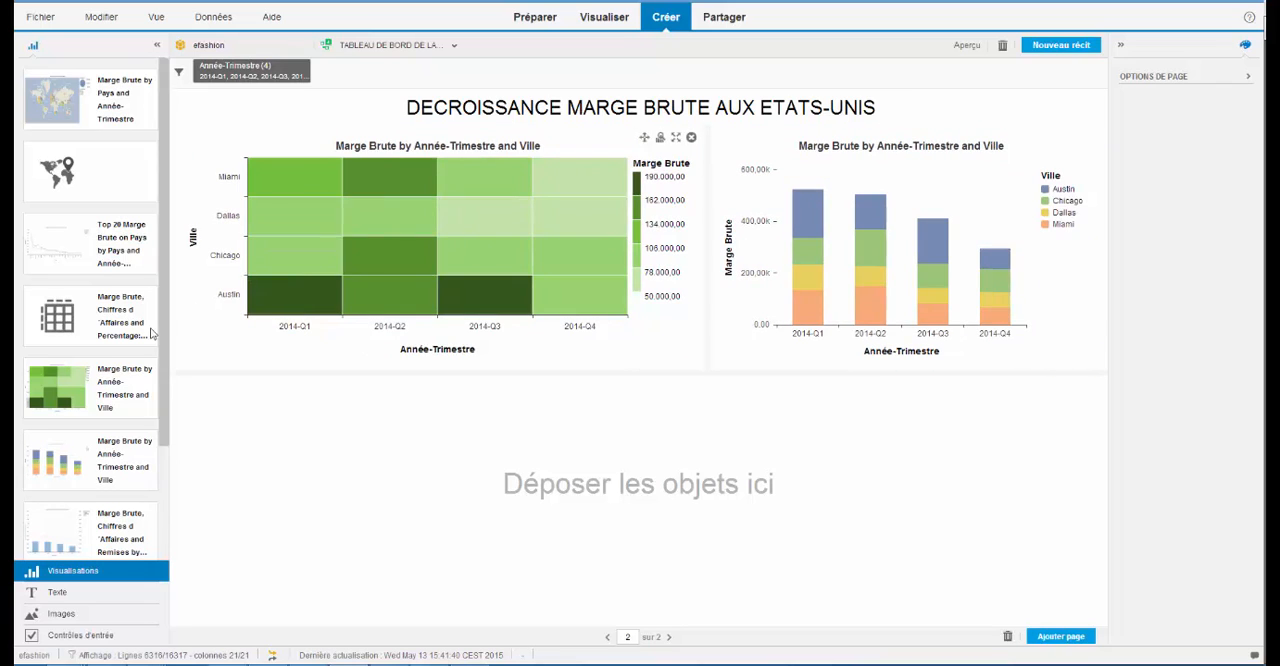
# - Fill the page's lower half with the combined Marge Brute, Chiffres d'Affaires and Remises chart and the narrower Manager word cloud, and review both pages
pyautogui.scroll(-3, 110, 400)
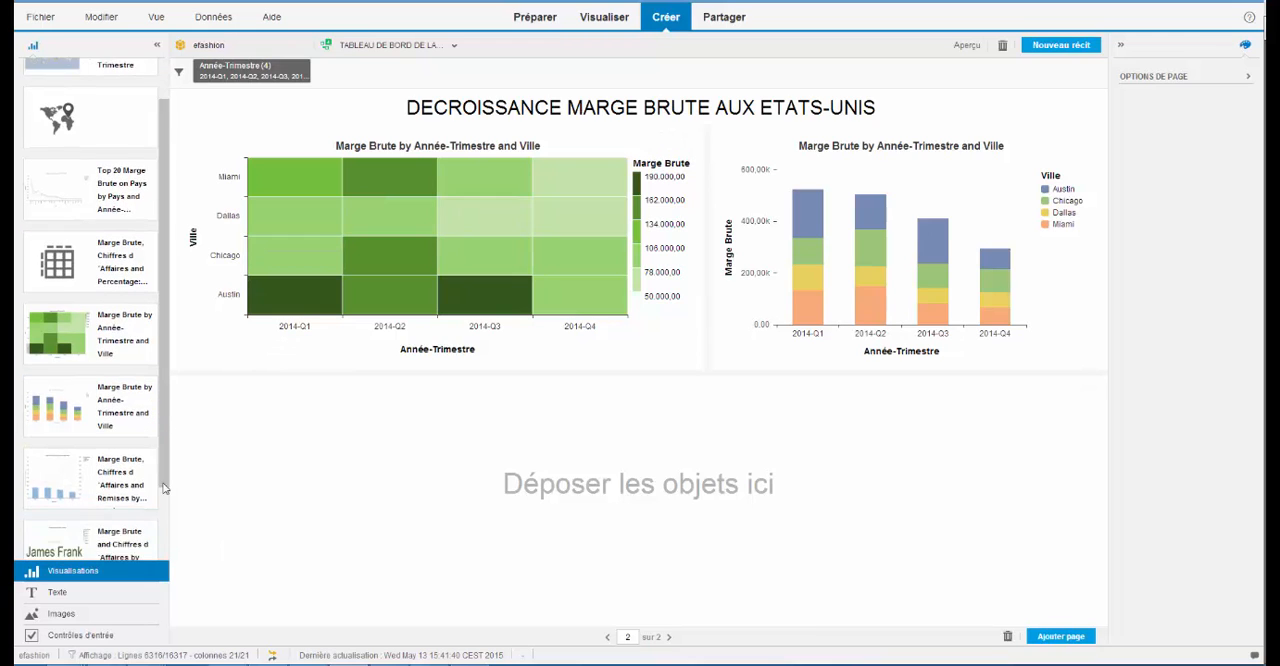
pyautogui.moveTo(83, 421); pyautogui.dragTo(291, 507)
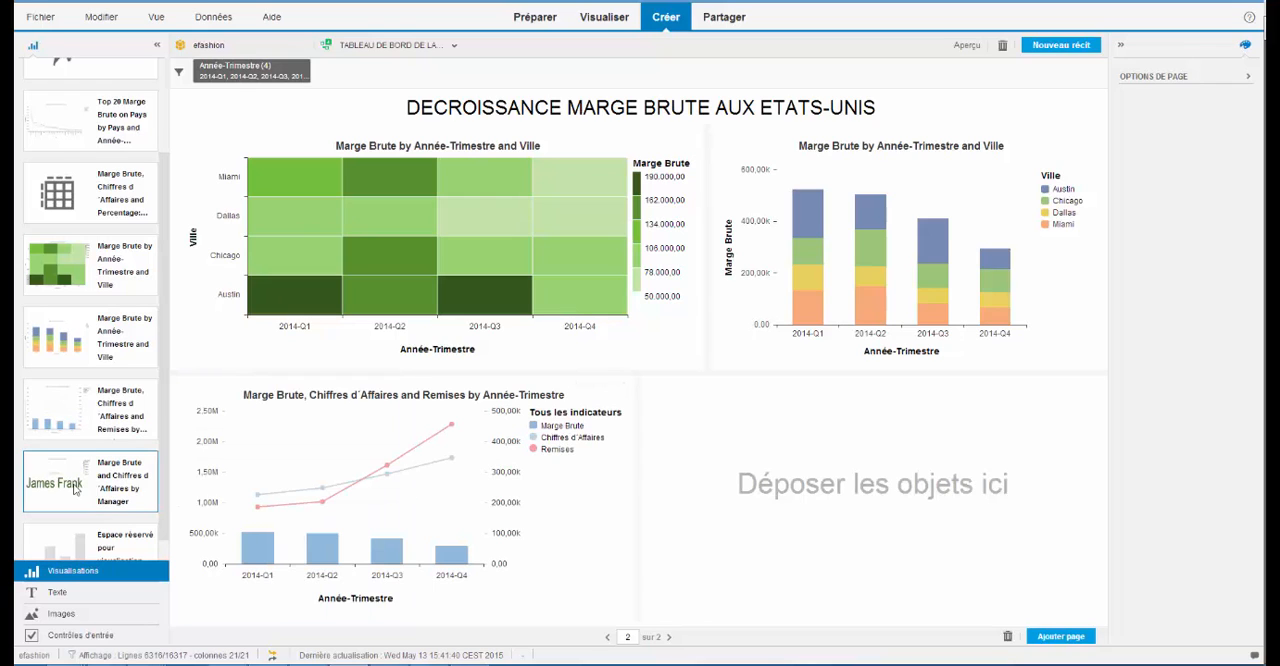
pyautogui.moveTo(118, 495); pyautogui.dragTo(843, 535)
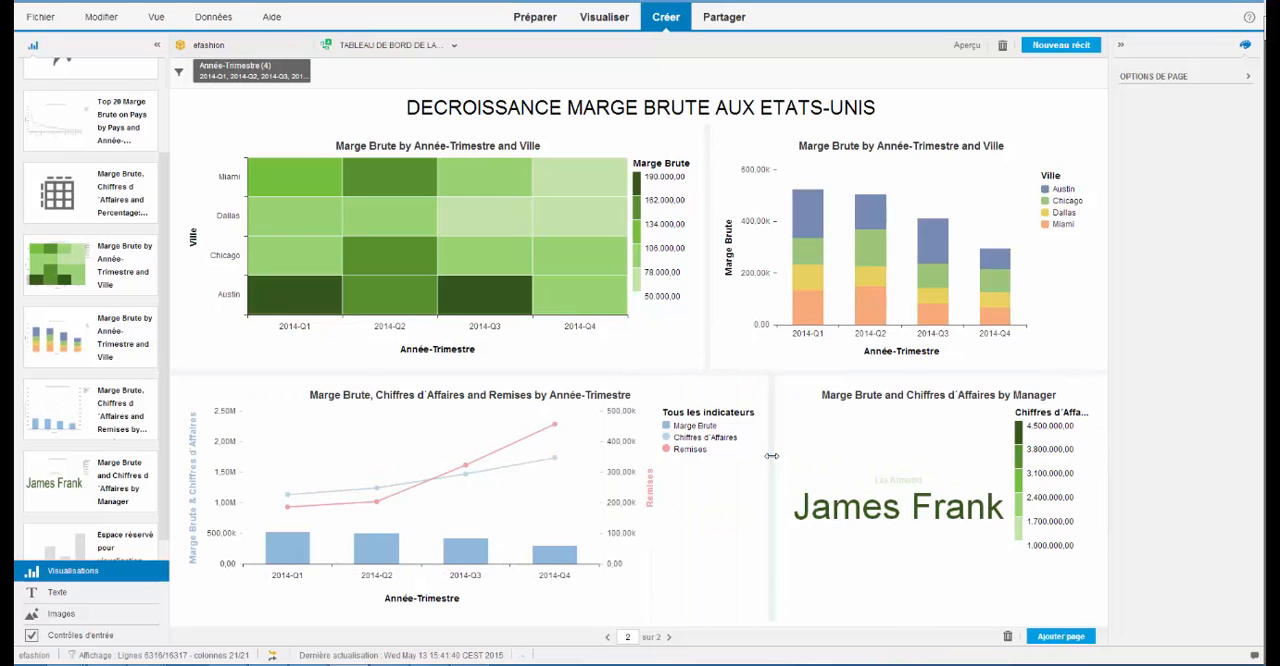
pyautogui.click(608, 637)
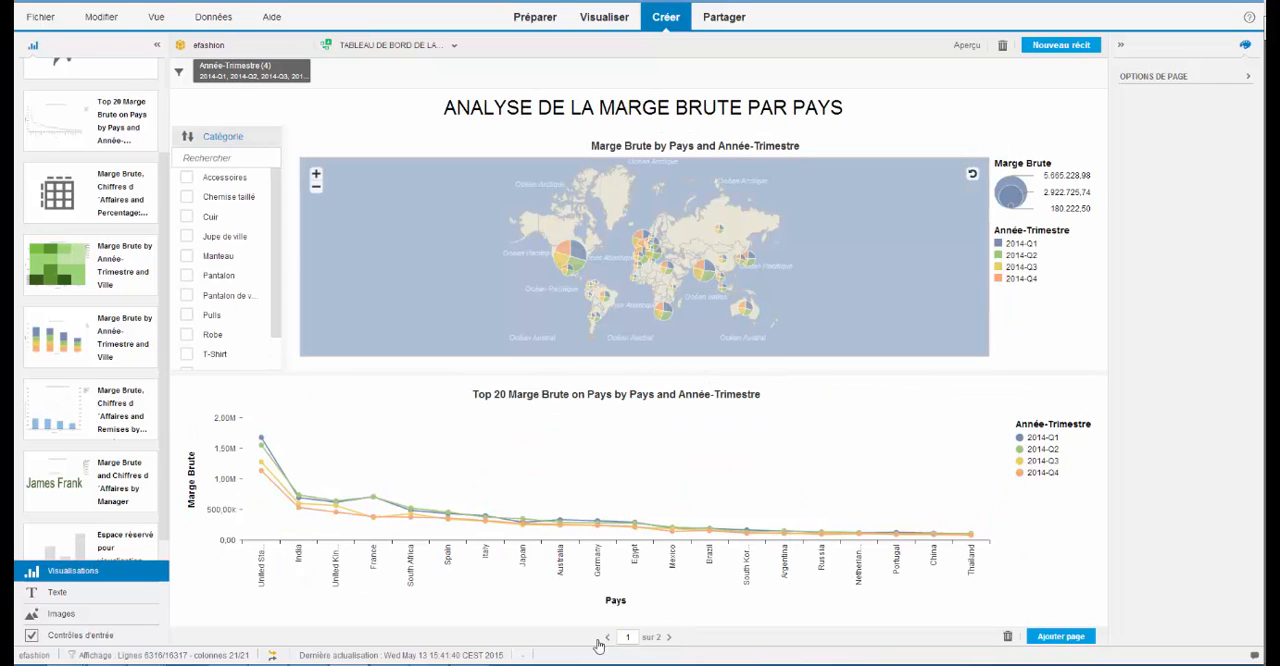
pyautogui.click(669, 637)
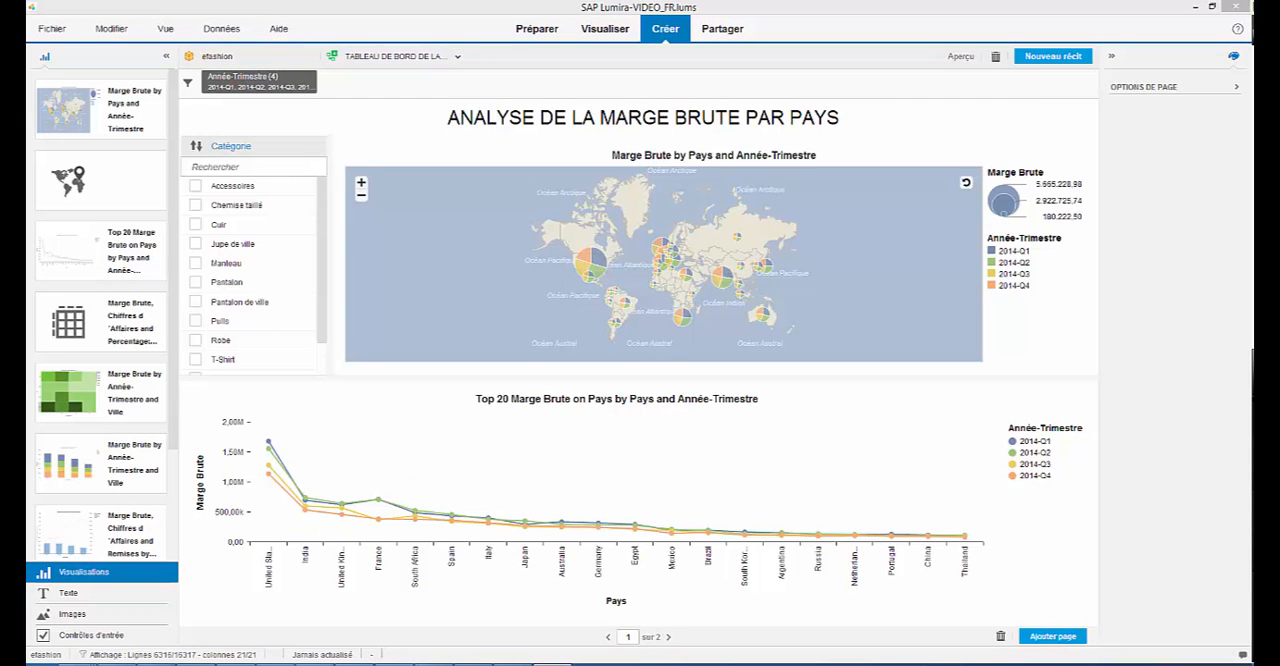
# - Select the TABLEAU DE BORD DE LA MARGE story for sharing, and review the document's save destinations without saving
pyautogui.click(716, 31)
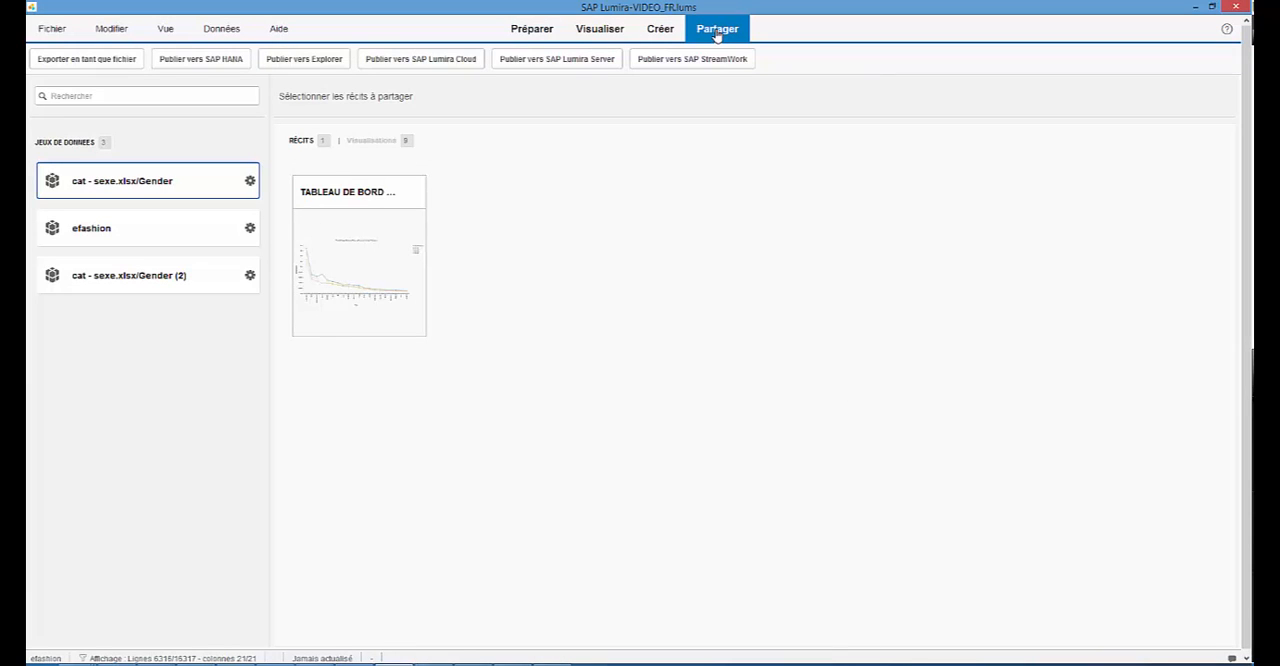
pyautogui.click(344, 268)
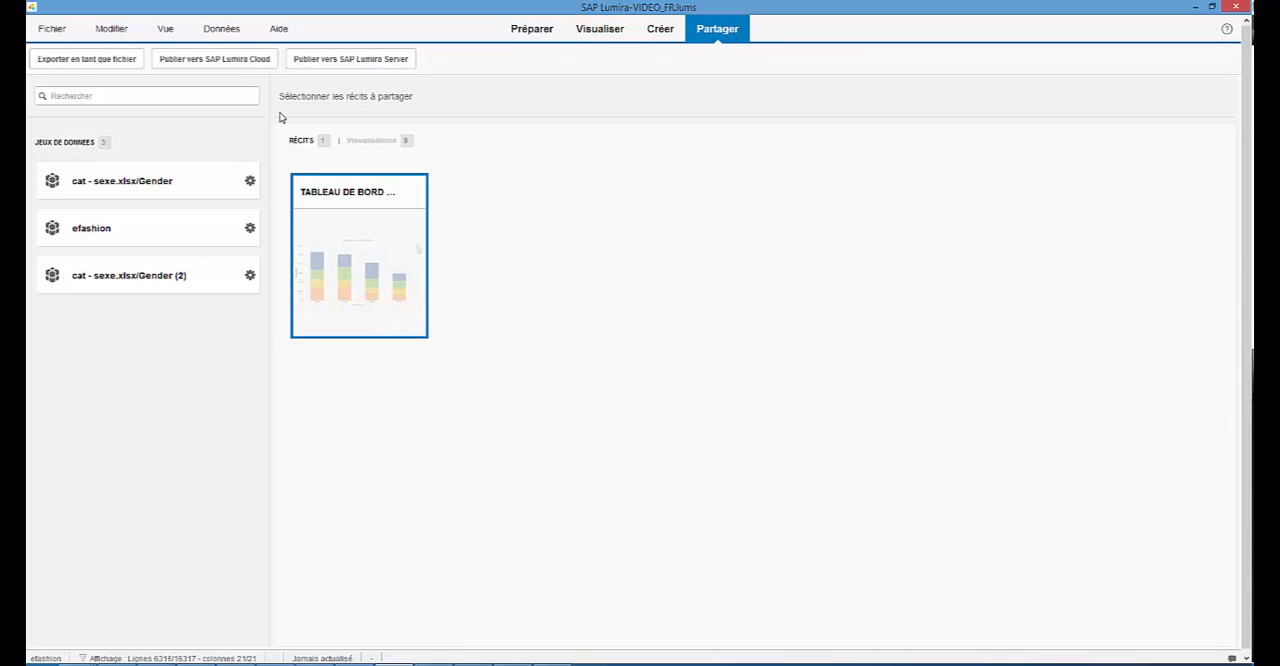
pyautogui.click(54, 30)
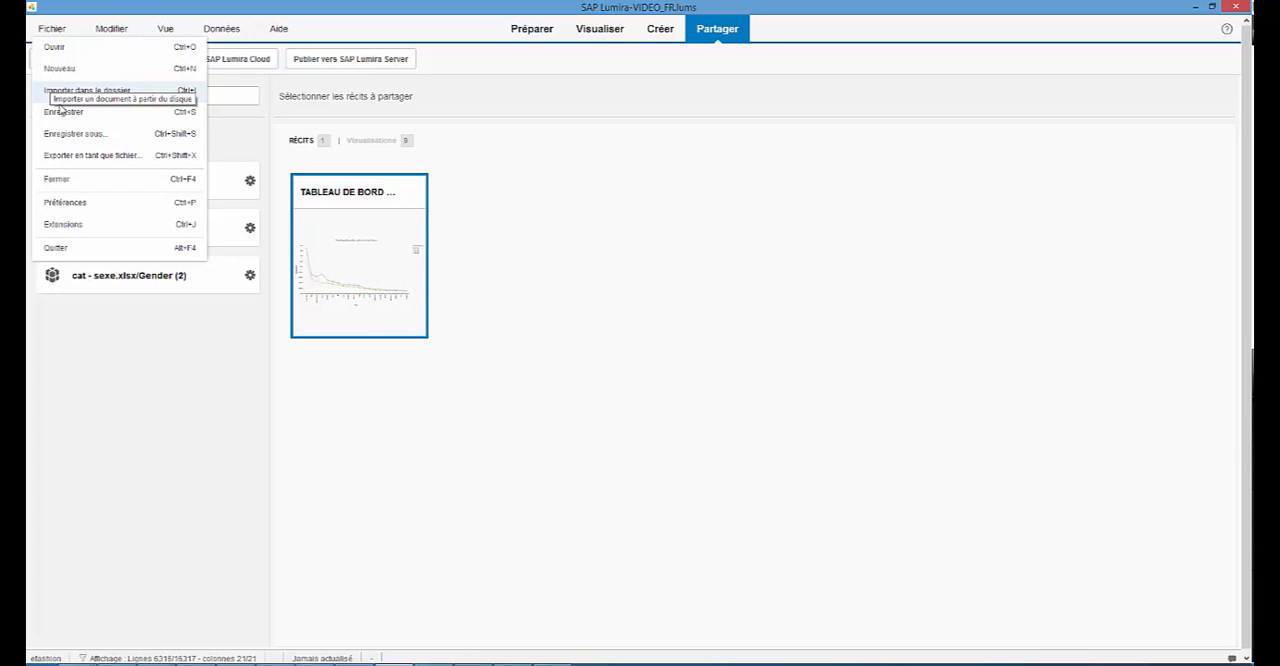
pyautogui.click(75, 140)
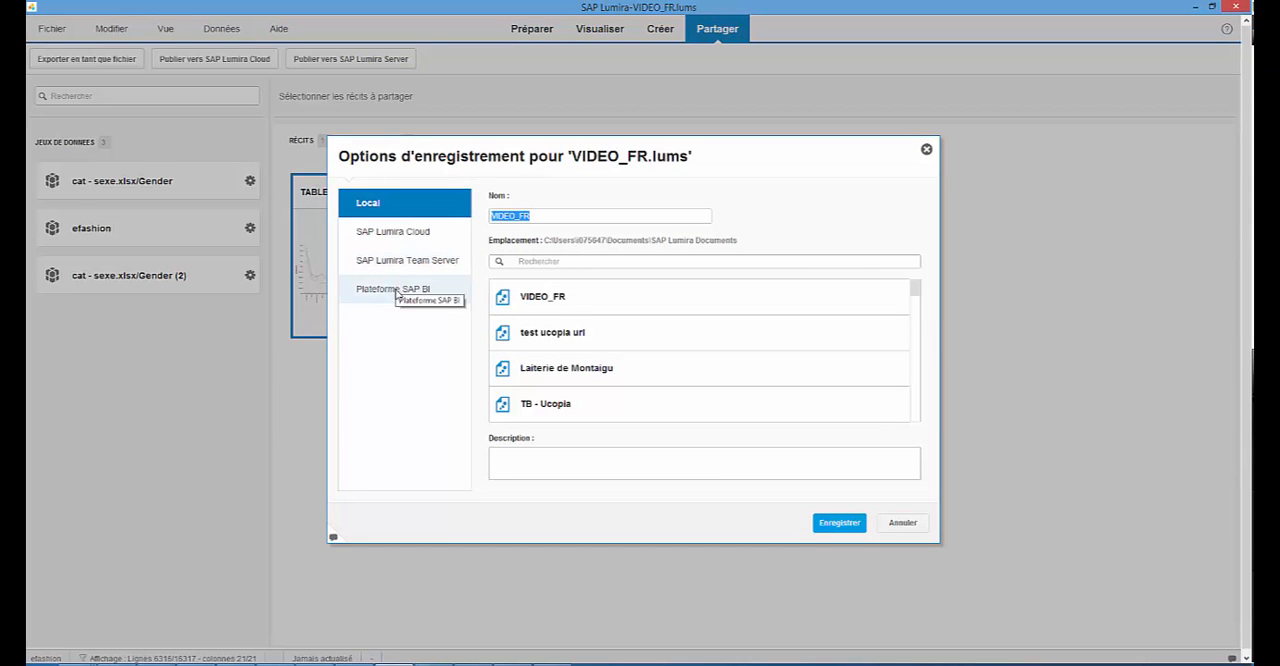
pyautogui.click(910, 524)
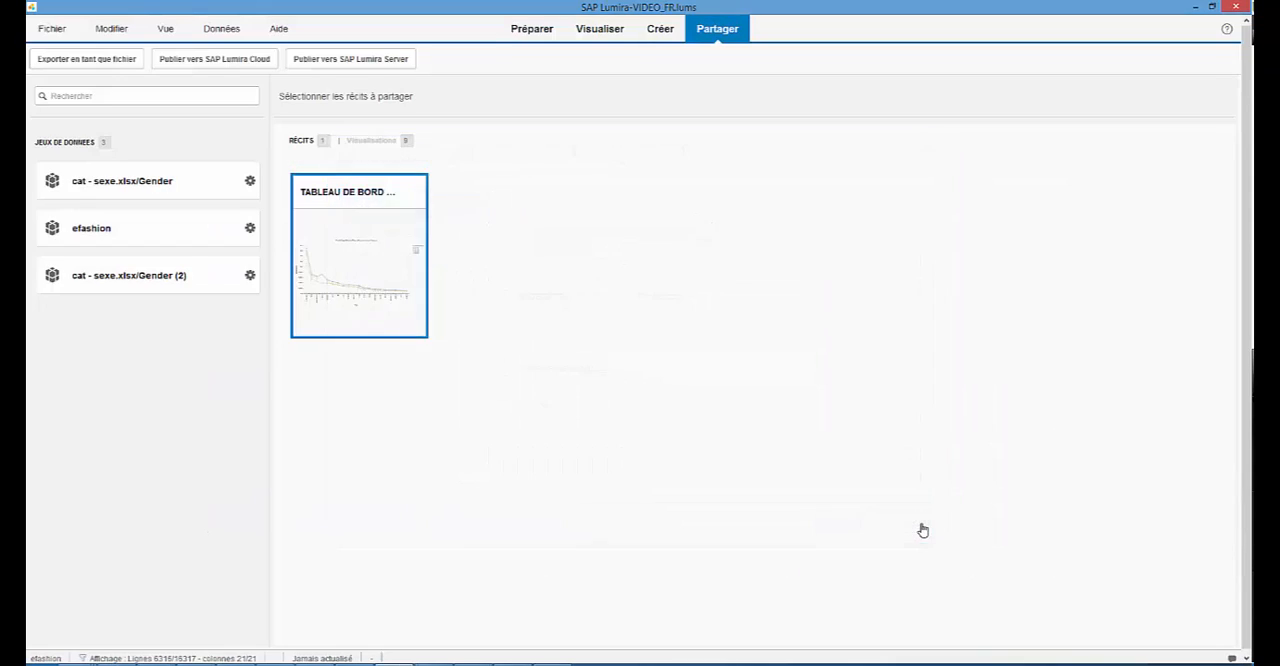
# - Publish the selected story and its efashion dataset to SAP Lumira Cloud using the connected account
pyautogui.click(227, 66)
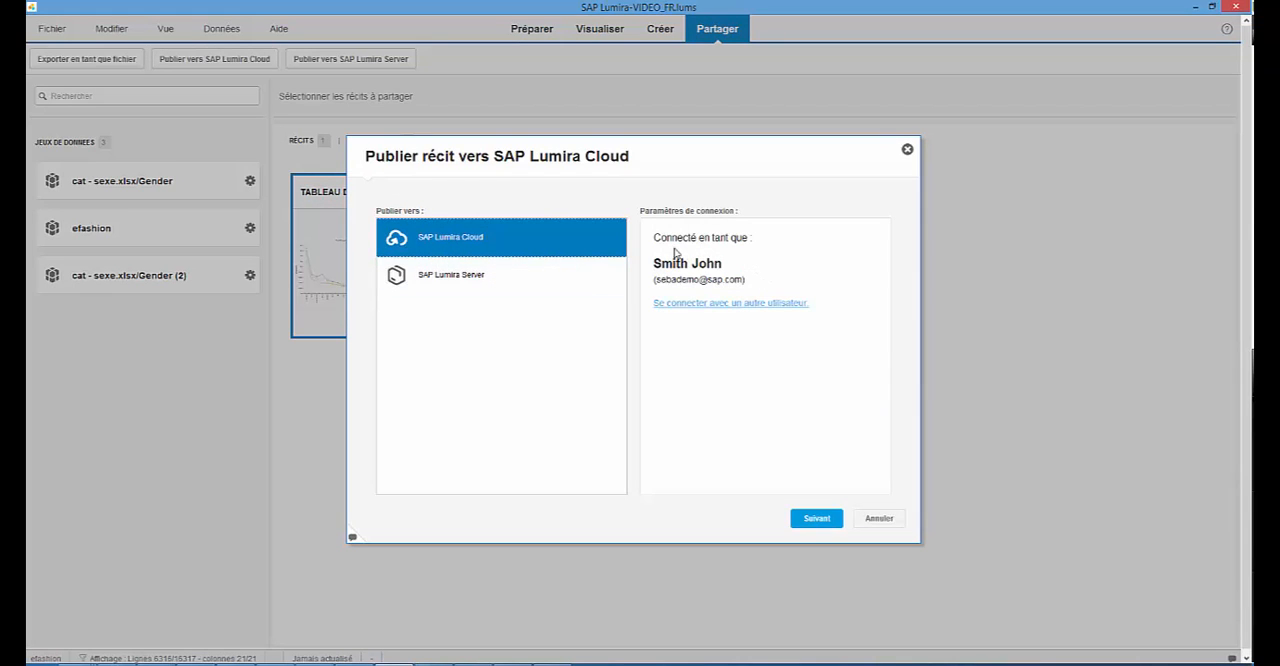
pyautogui.click(818, 519)
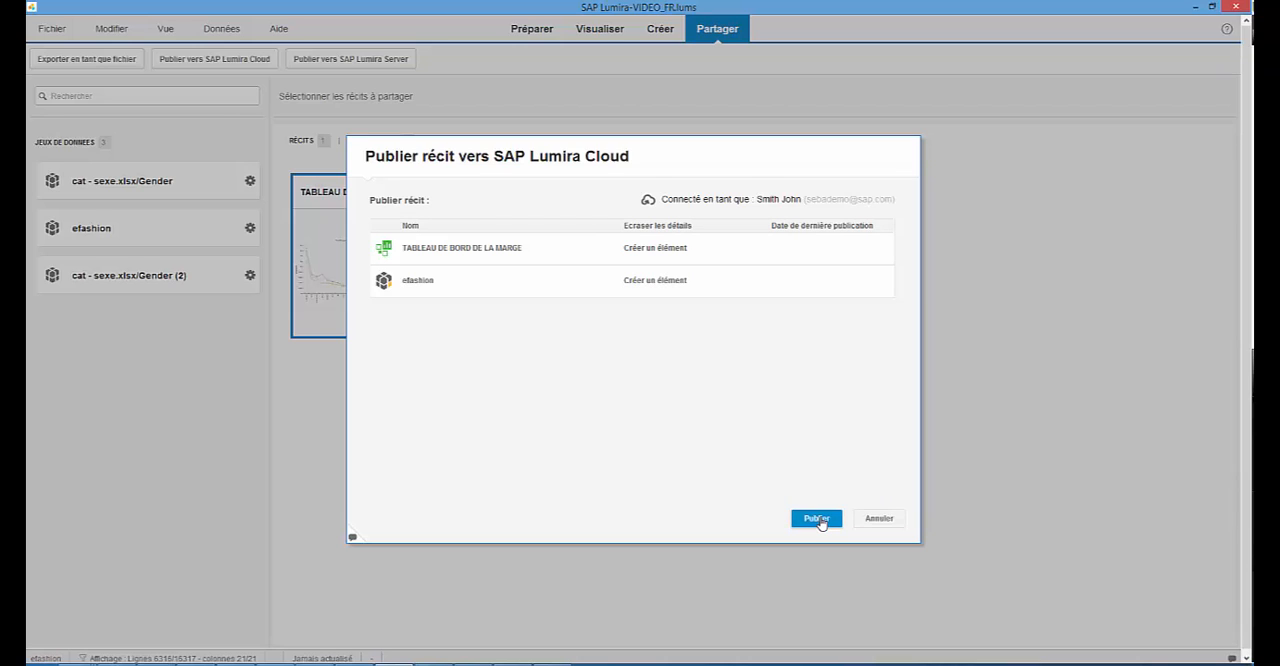
pyautogui.click(817, 519)
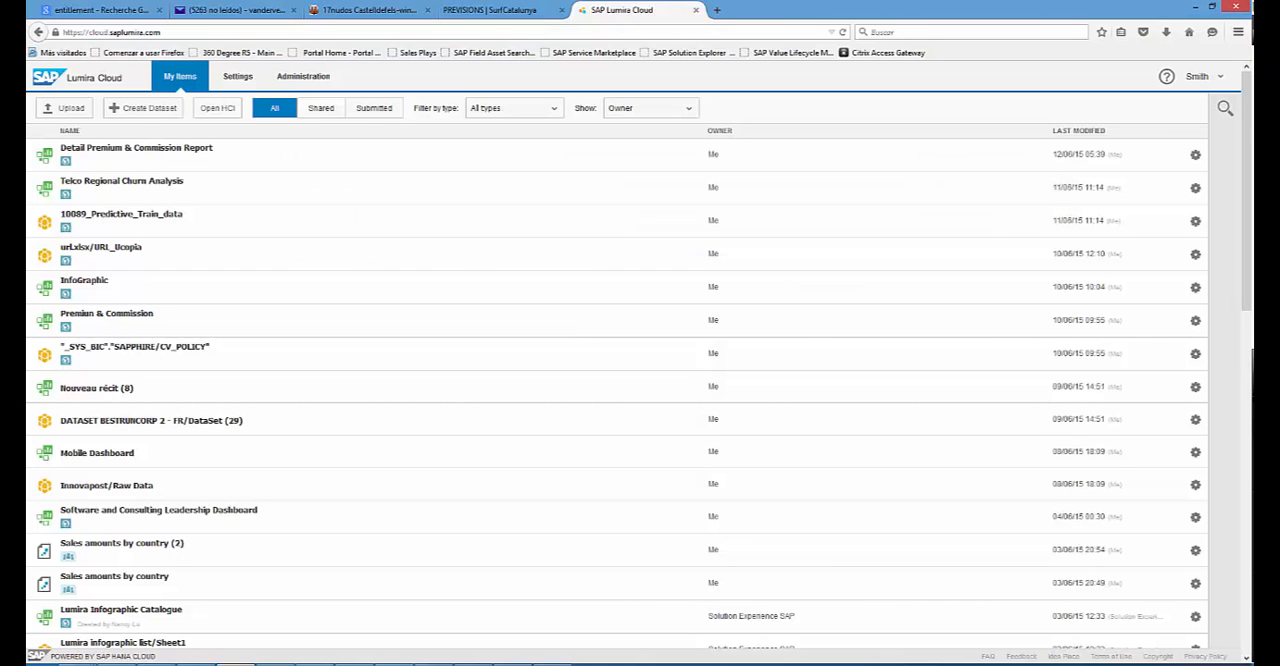
# - Switch to SAP Lumira Cloud in the browser, refresh the items list, open TABLEAU DE BORD DE LA MARGE and go to its second page
pyautogui.click(164, 32)
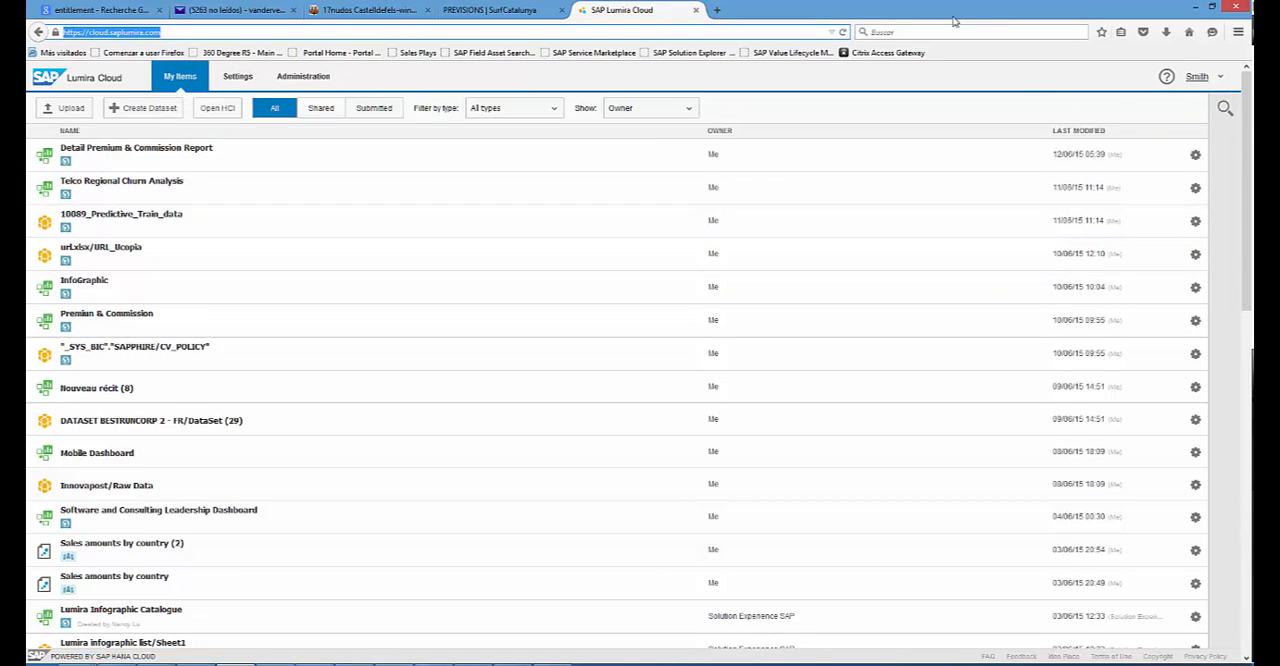
pyautogui.click(843, 33)
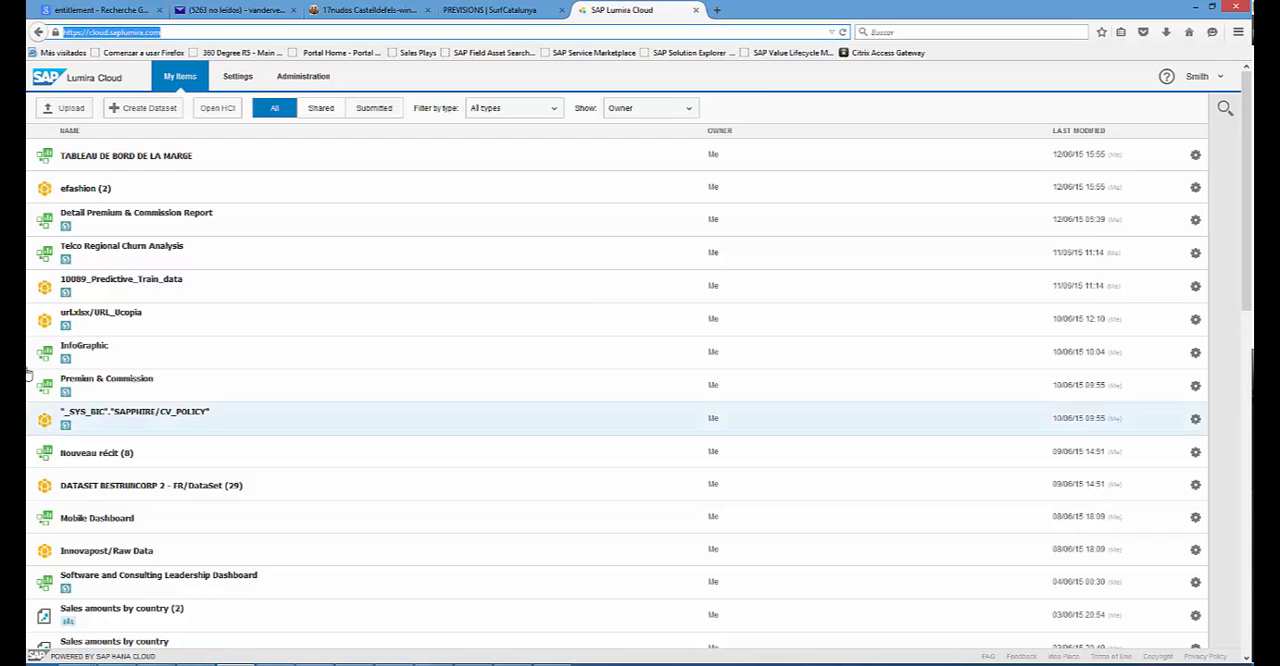
pyautogui.click(83, 166)
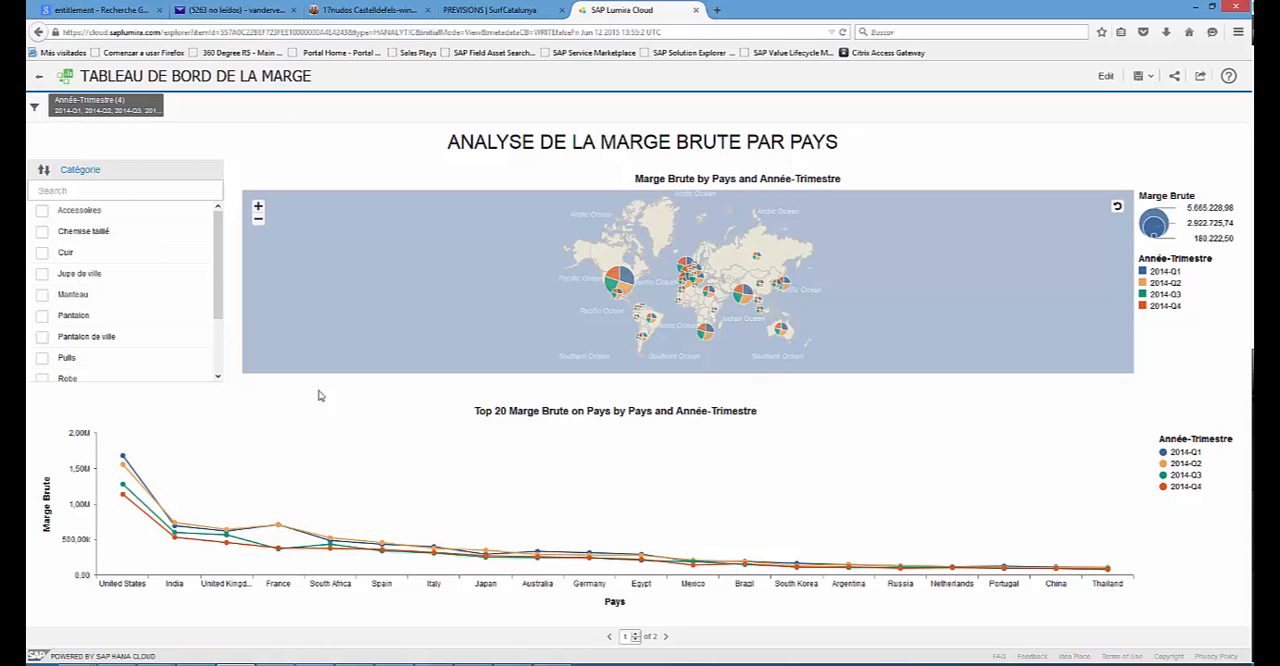
pyautogui.click(667, 637)
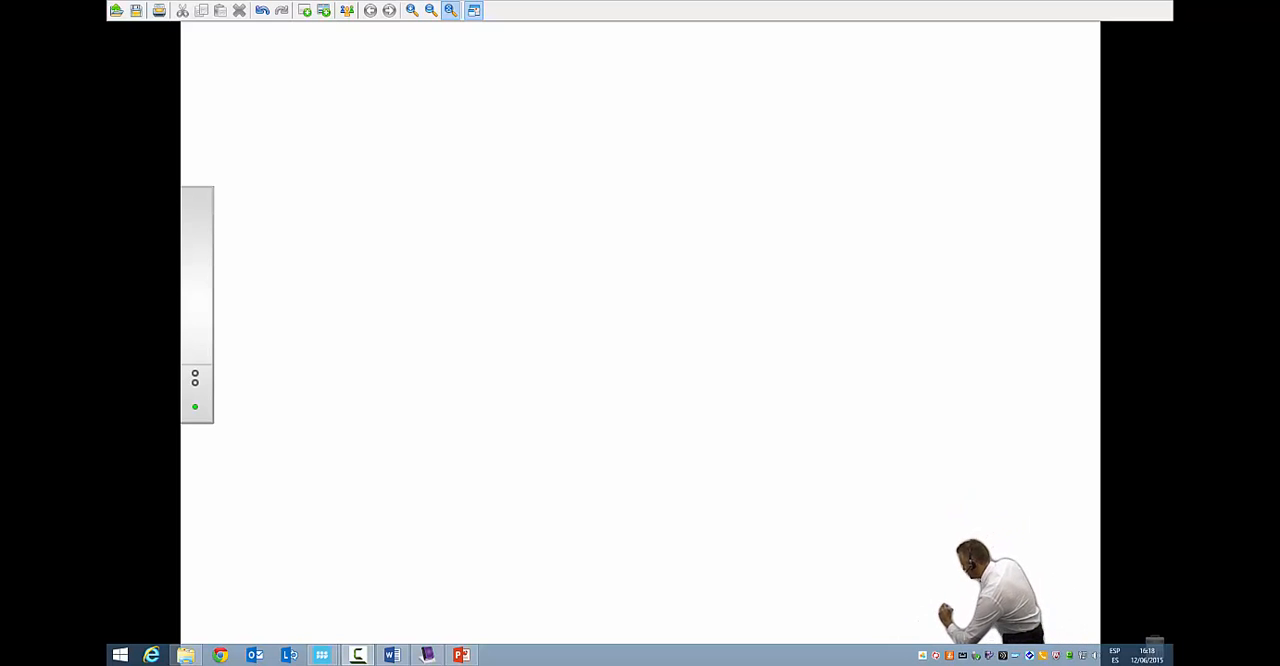
# - Sketch a double-circle UNIV source and a boxed XLS source in blue, joined by two lines meeting at an arrowhead above them
pyautogui.moveTo(526, 604)
pyautogui.mouseDown()
pyautogui.moveTo(496, 630)
pyautogui.moveTo(532, 594)
pyautogui.mouseUp()
pyautogui.moveTo(489, 634)
pyautogui.mouseDown()
pyautogui.moveTo(490, 646)
pyautogui.moveTo(518, 640)
pyautogui.moveTo(521, 656)
pyautogui.moveTo(546, 646)
pyautogui.mouseUp()
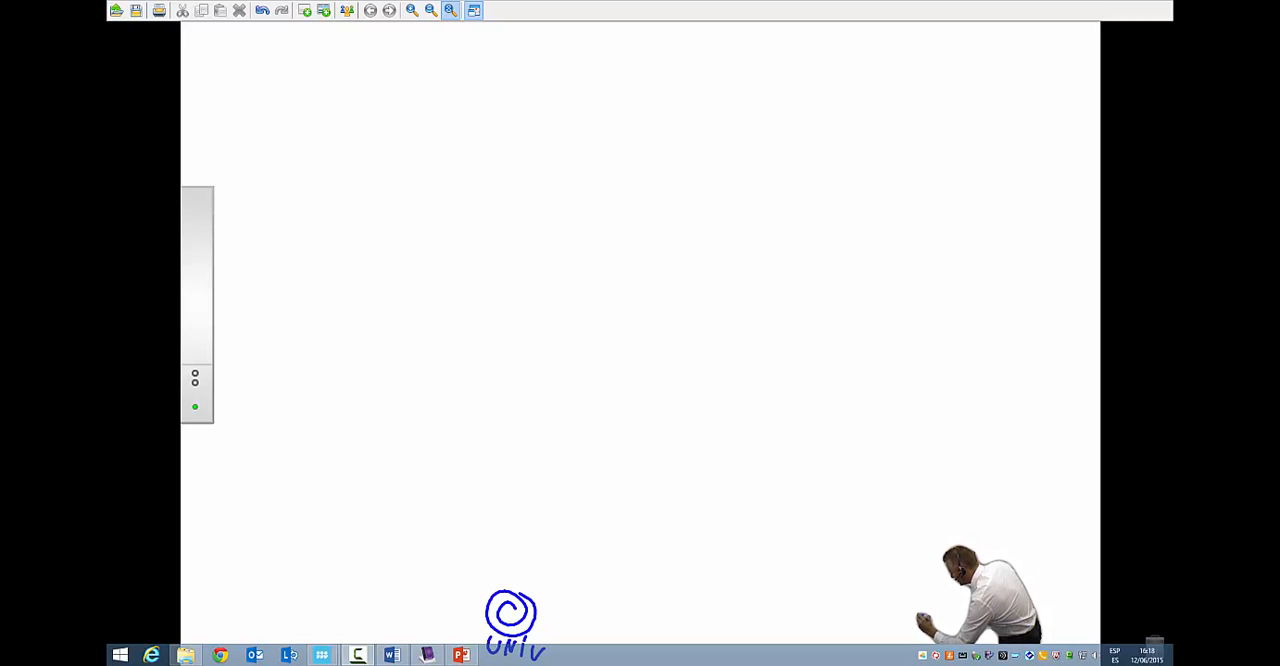
pyautogui.moveTo(633, 618)
pyautogui.mouseDown()
pyautogui.moveTo(650, 632)
pyautogui.moveTo(634, 634)
pyautogui.moveTo(666, 642)
pyautogui.moveTo(643, 665)
pyautogui.moveTo(679, 665)
pyautogui.mouseUp()
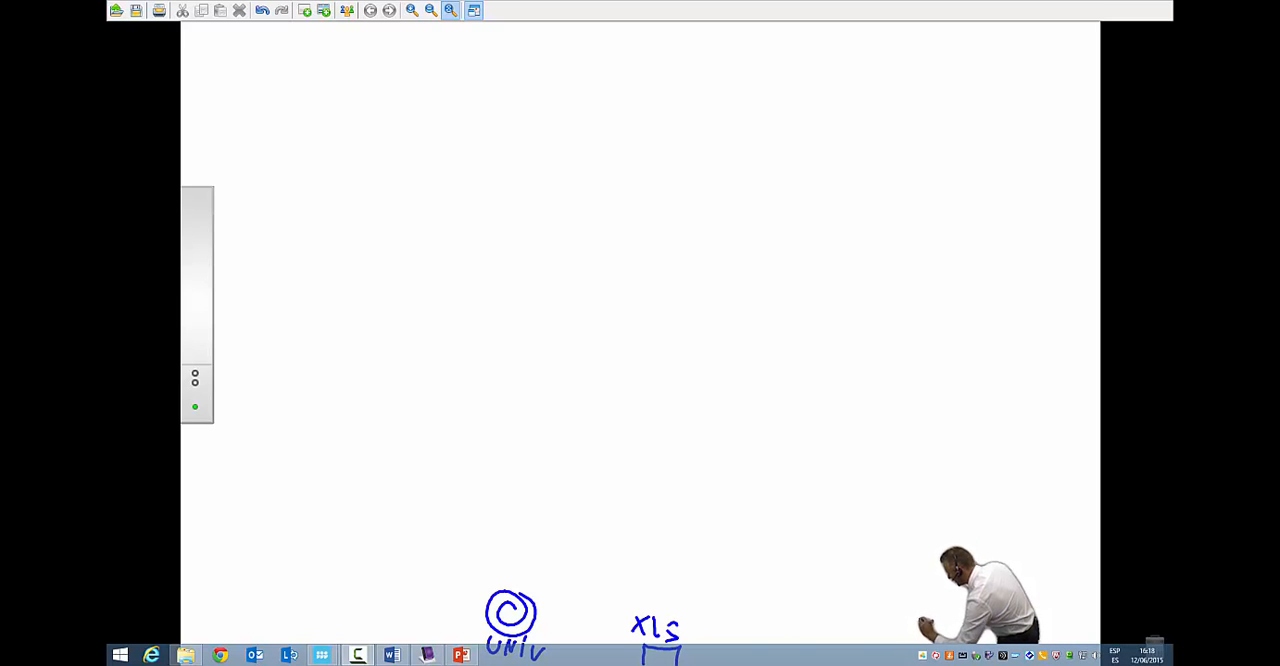
pyautogui.moveTo(518, 586); pyautogui.dragTo(576, 533)
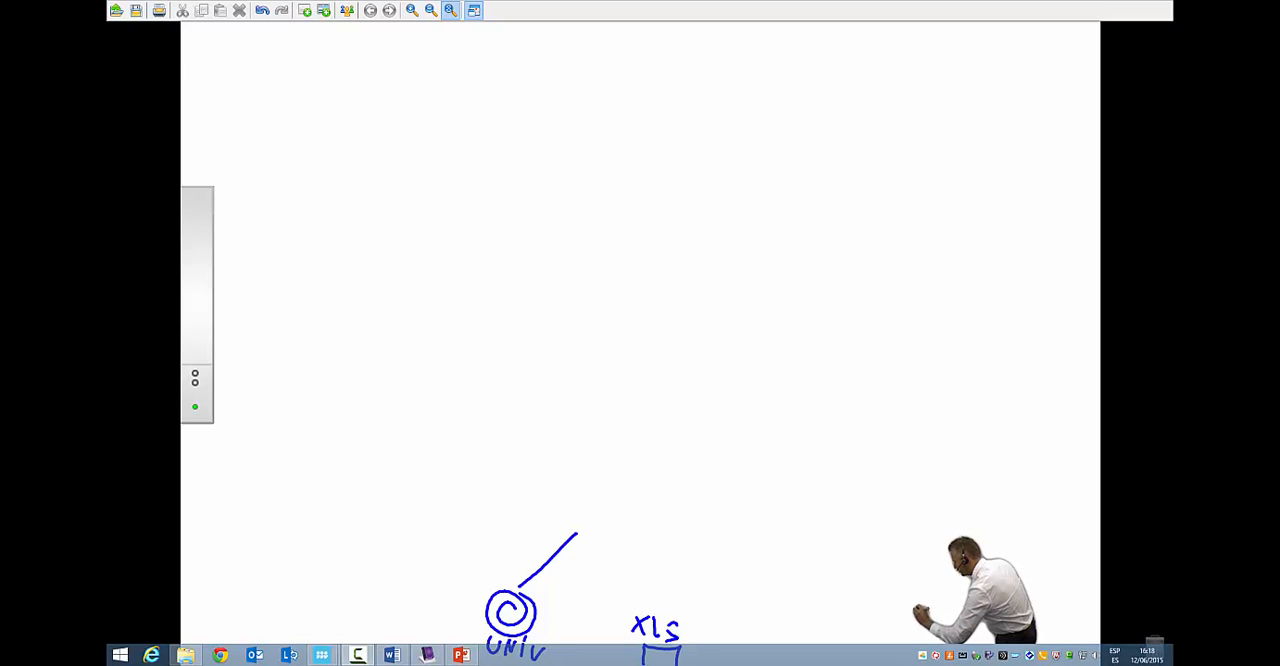
pyautogui.moveTo(644, 604)
pyautogui.mouseDown()
pyautogui.moveTo(585, 507)
pyautogui.moveTo(599, 531)
pyautogui.mouseUp()
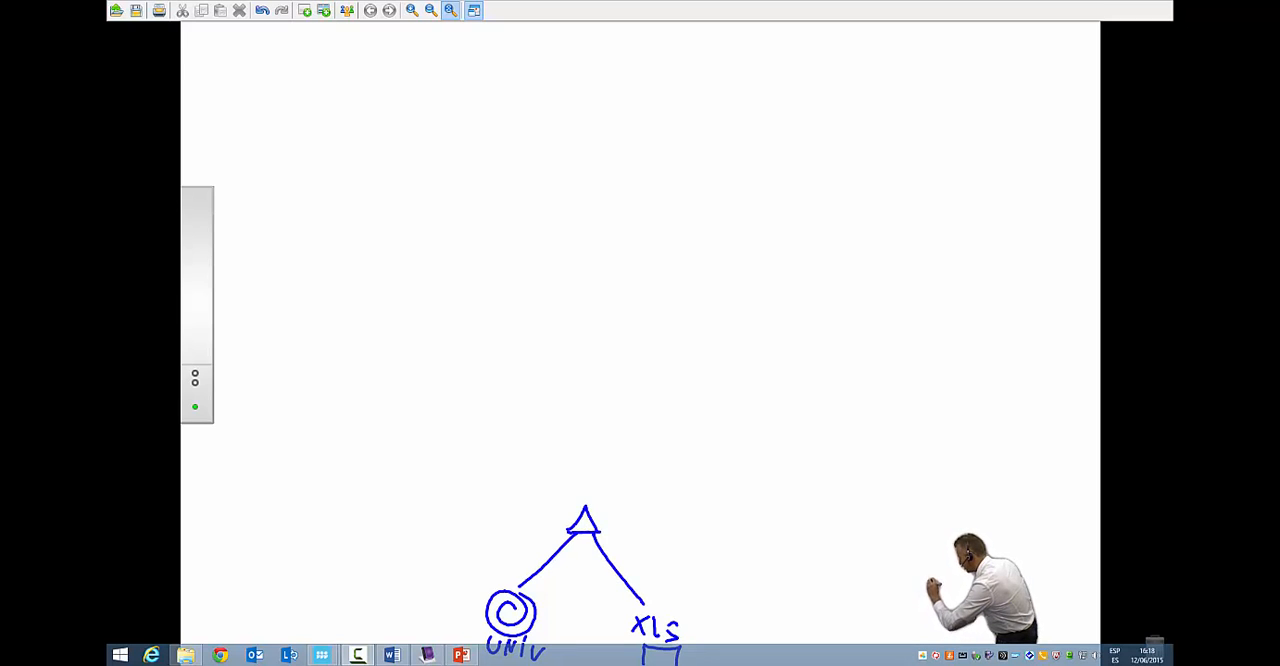
# - Draw a rectangle above the arrowhead with a looping arrow on its side and four small chart frames inside
pyautogui.moveTo(544, 458); pyautogui.dragTo(549, 509)
pyautogui.moveTo(546, 459)
pyautogui.mouseDown()
pyautogui.moveTo(617, 466)
pyautogui.moveTo(602, 516)
pyautogui.moveTo(552, 508)
pyautogui.mouseUp()
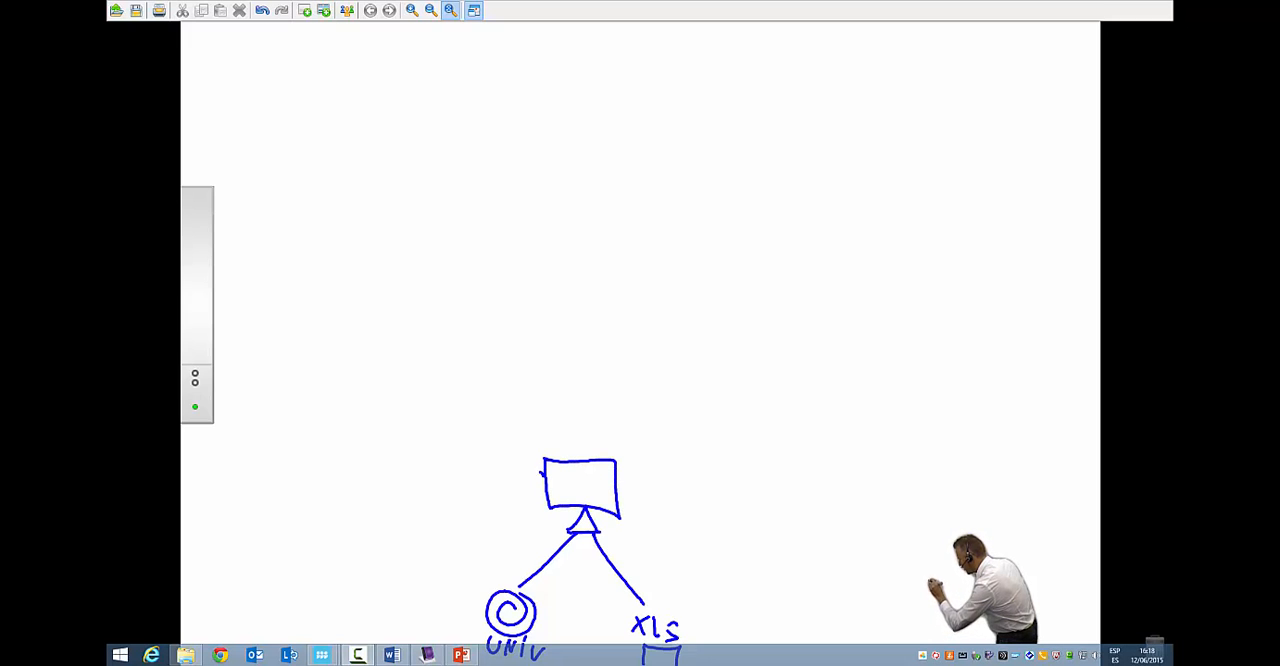
pyautogui.moveTo(543, 466)
pyautogui.mouseDown()
pyautogui.moveTo(506, 486)
pyautogui.moveTo(538, 503)
pyautogui.mouseUp()
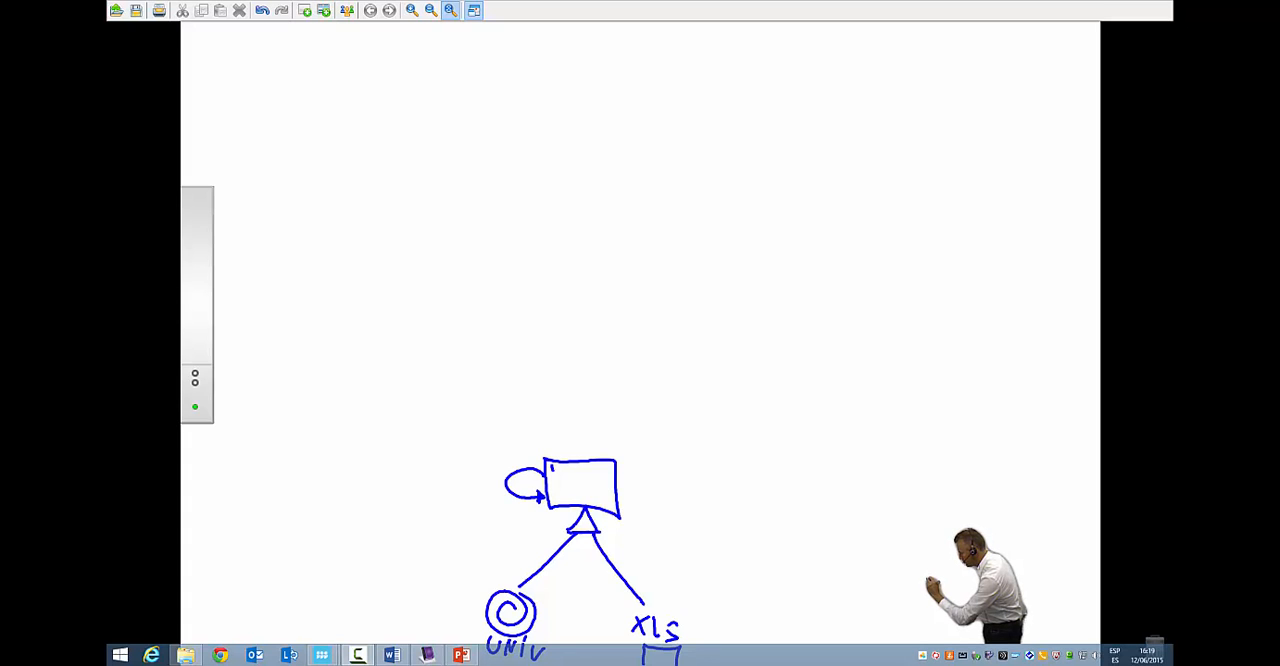
pyautogui.moveTo(553, 466)
pyautogui.mouseDown()
pyautogui.moveTo(569, 465)
pyautogui.moveTo(554, 480)
pyautogui.mouseUp()
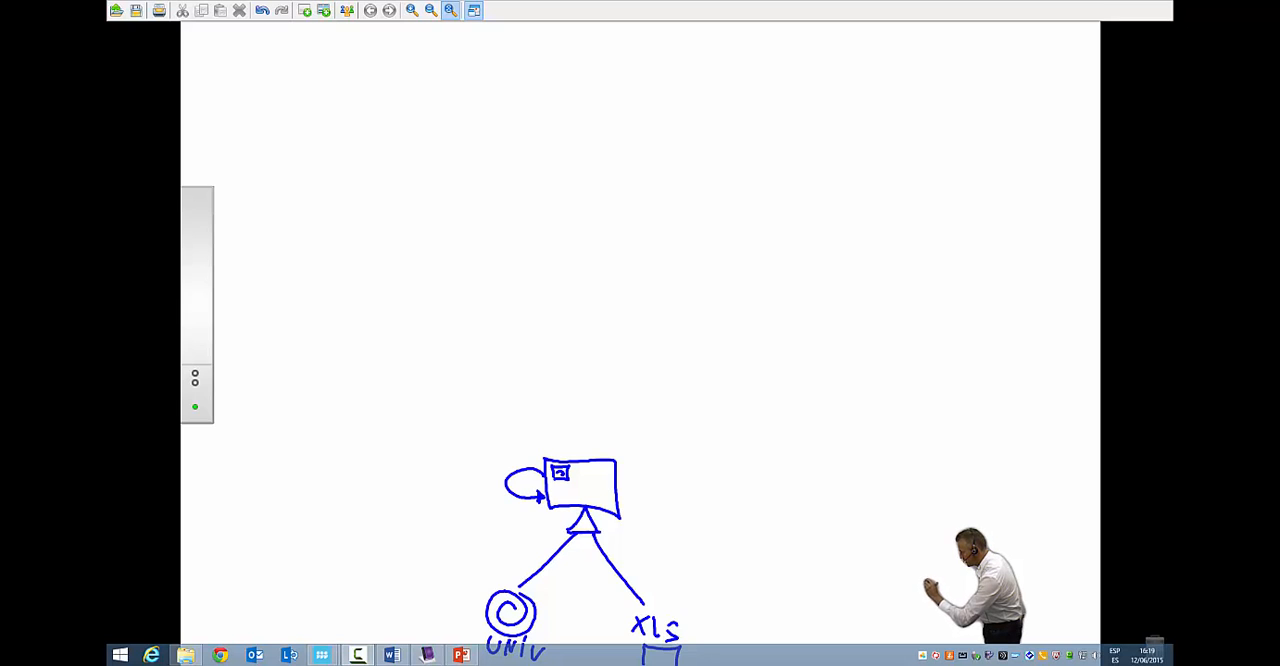
pyautogui.moveTo(580, 467)
pyautogui.mouseDown()
pyautogui.moveTo(602, 484)
pyautogui.moveTo(580, 485)
pyautogui.mouseUp()
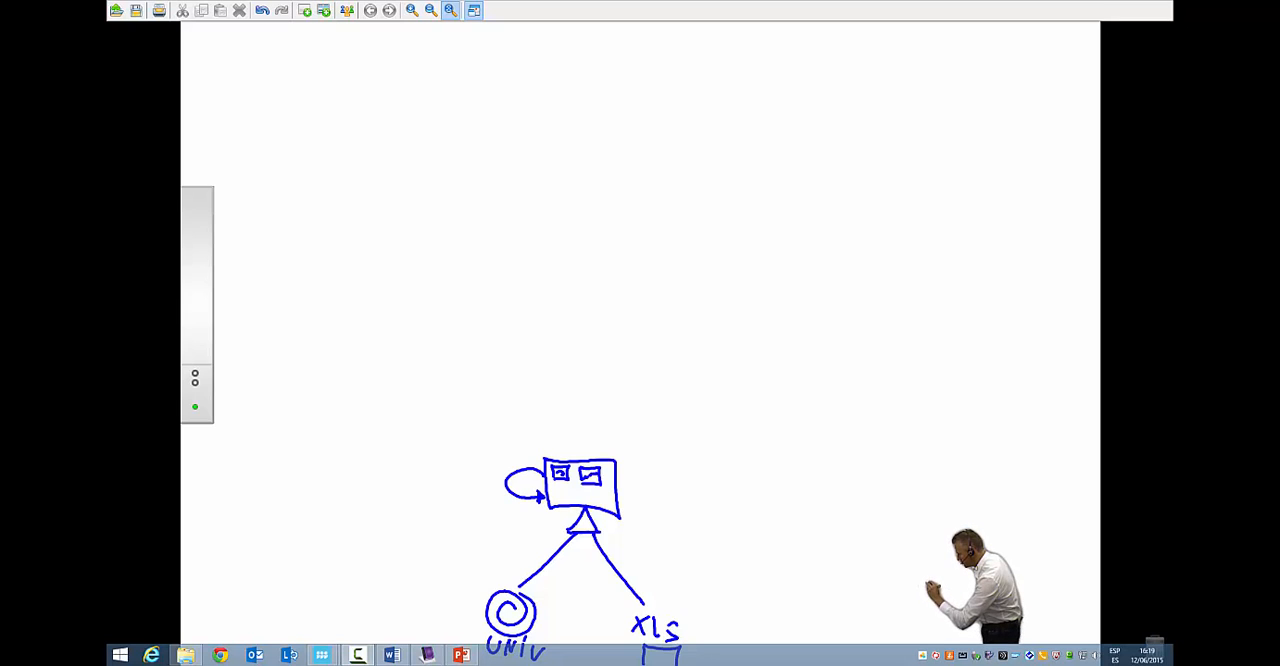
pyautogui.moveTo(555, 487)
pyautogui.mouseDown()
pyautogui.moveTo(555, 502)
pyautogui.moveTo(572, 494)
pyautogui.moveTo(604, 509)
pyautogui.mouseUp()
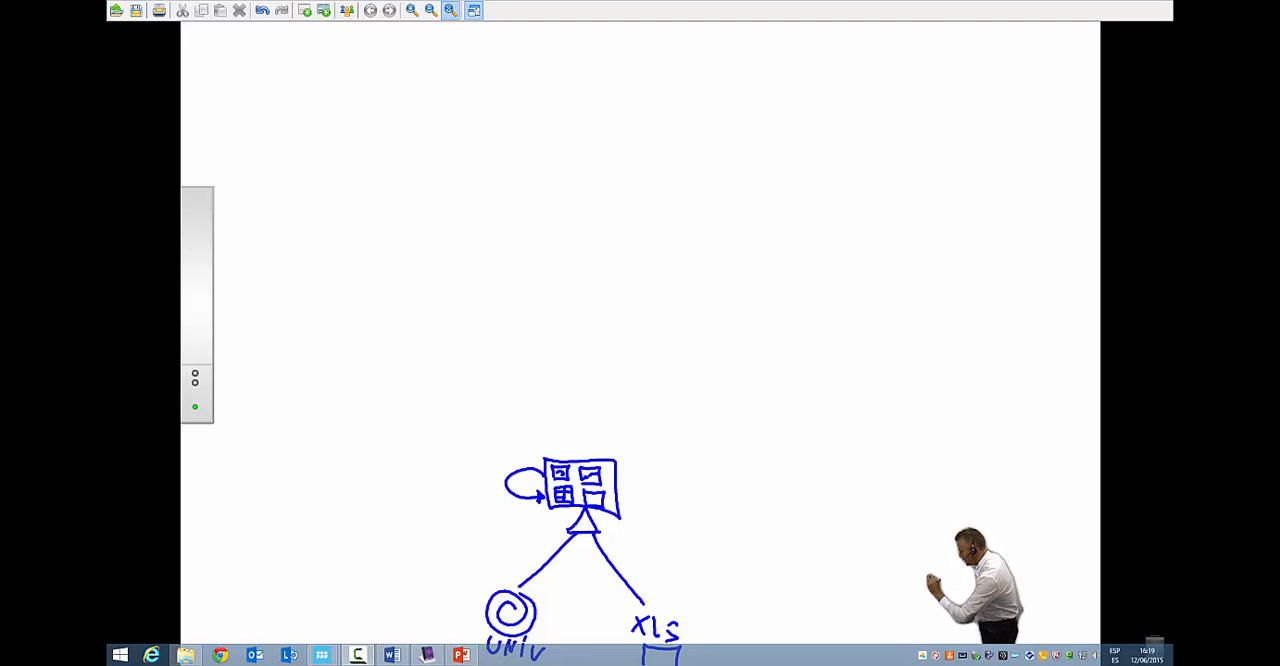
# - Outline the rectangle of chart frames in green and add a green diagonal stroke from the UNIV connector line
pyautogui.moveTo(538, 455)
pyautogui.mouseDown()
pyautogui.moveTo(541, 508)
pyautogui.moveTo(622, 520)
pyautogui.mouseUp()
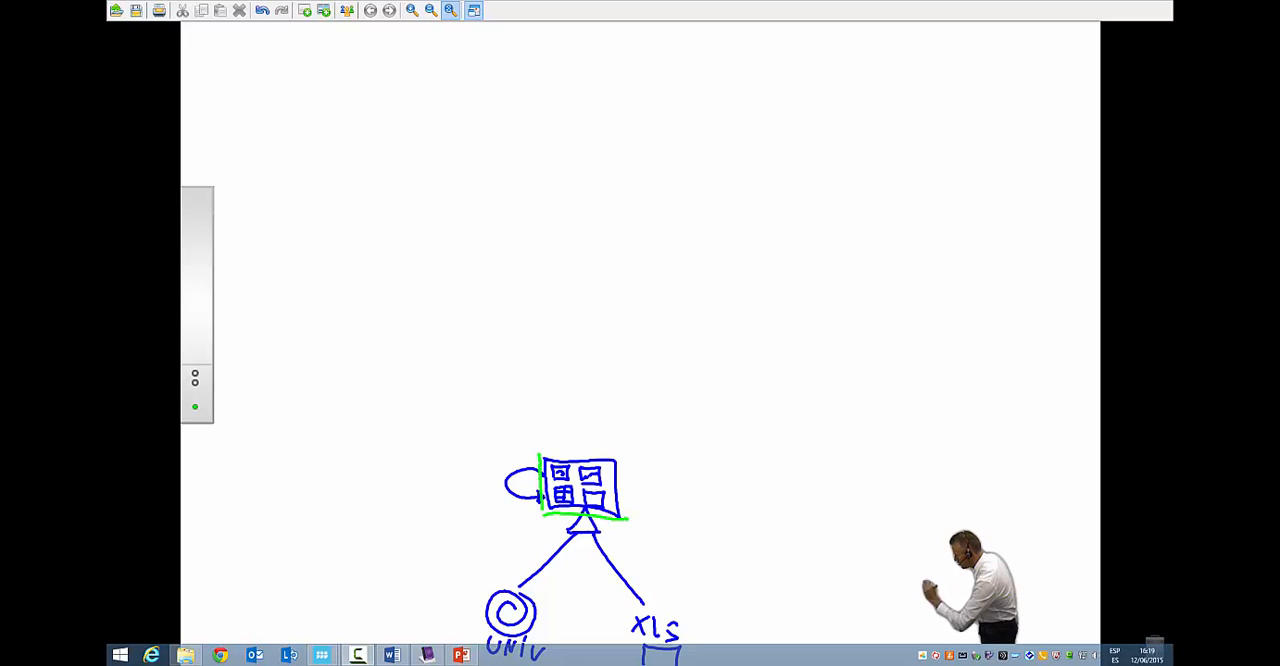
pyautogui.moveTo(538, 452)
pyautogui.mouseDown()
pyautogui.moveTo(622, 453)
pyautogui.moveTo(629, 516)
pyautogui.mouseUp()
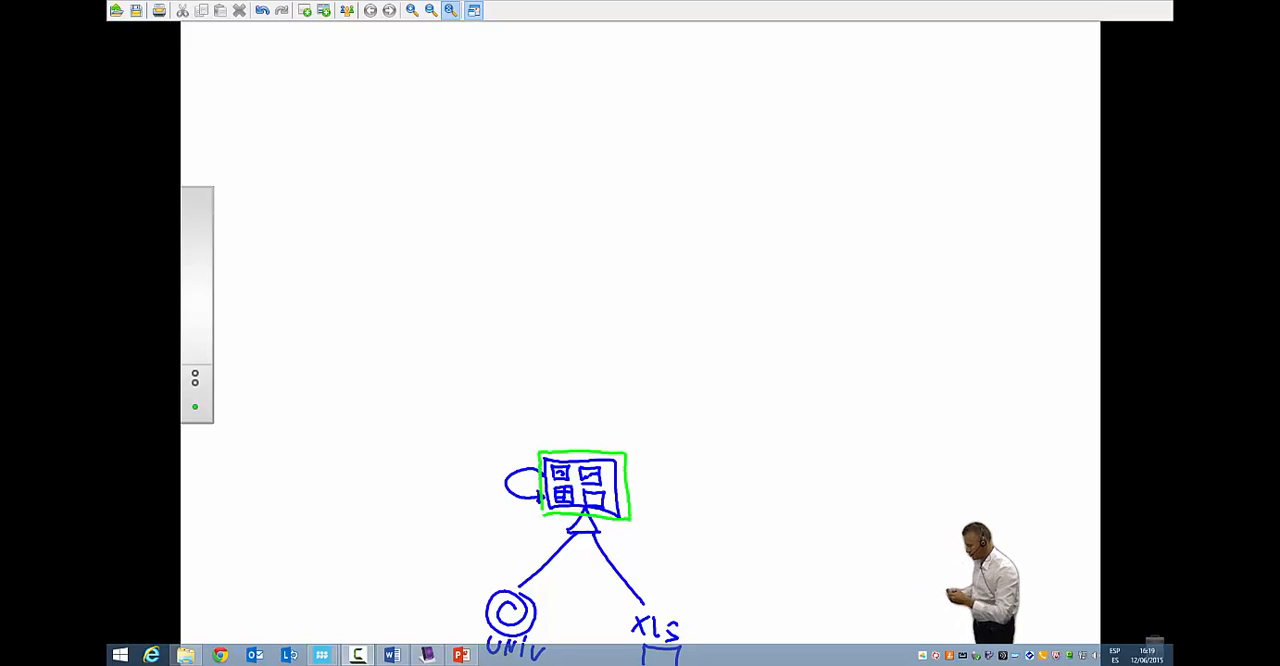
pyautogui.moveTo(548, 556); pyautogui.dragTo(585, 598)
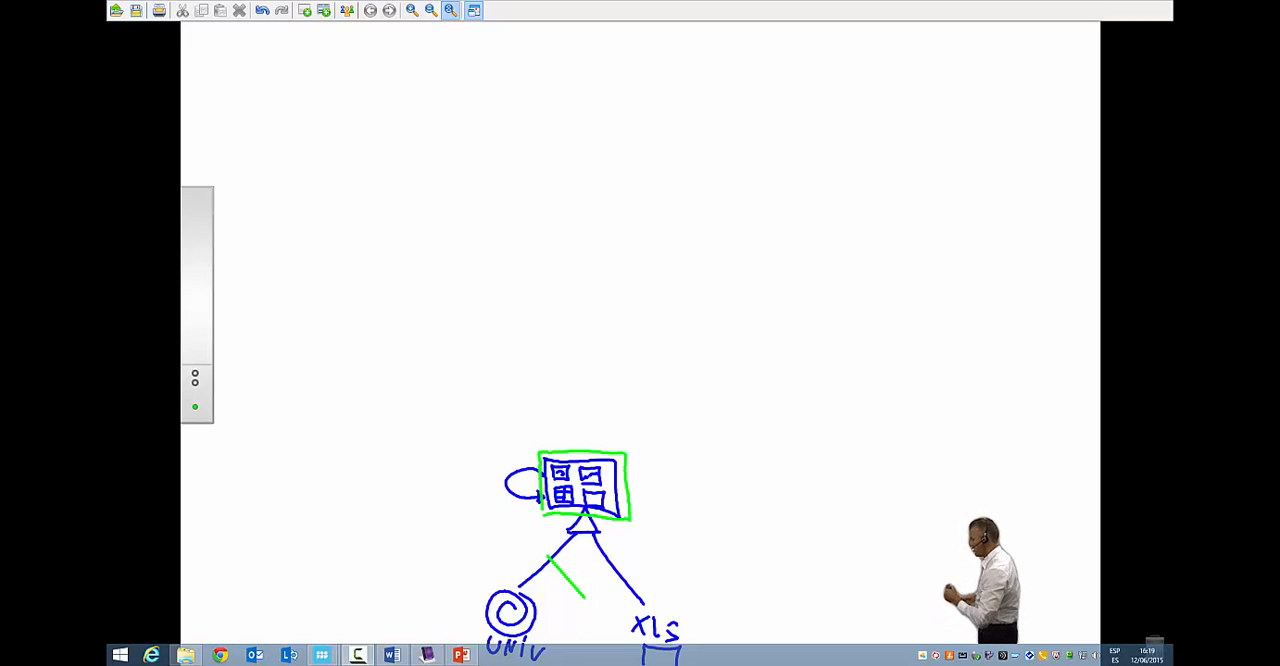
# - Draw a blue arrow from the chart rectangle up to a cloud labelled CLOUD, and a tablet linked to the cloud by an arrow
pyautogui.moveTo(578, 452)
pyautogui.mouseDown()
pyautogui.moveTo(569, 338)
pyautogui.moveTo(580, 357)
pyautogui.mouseUp()
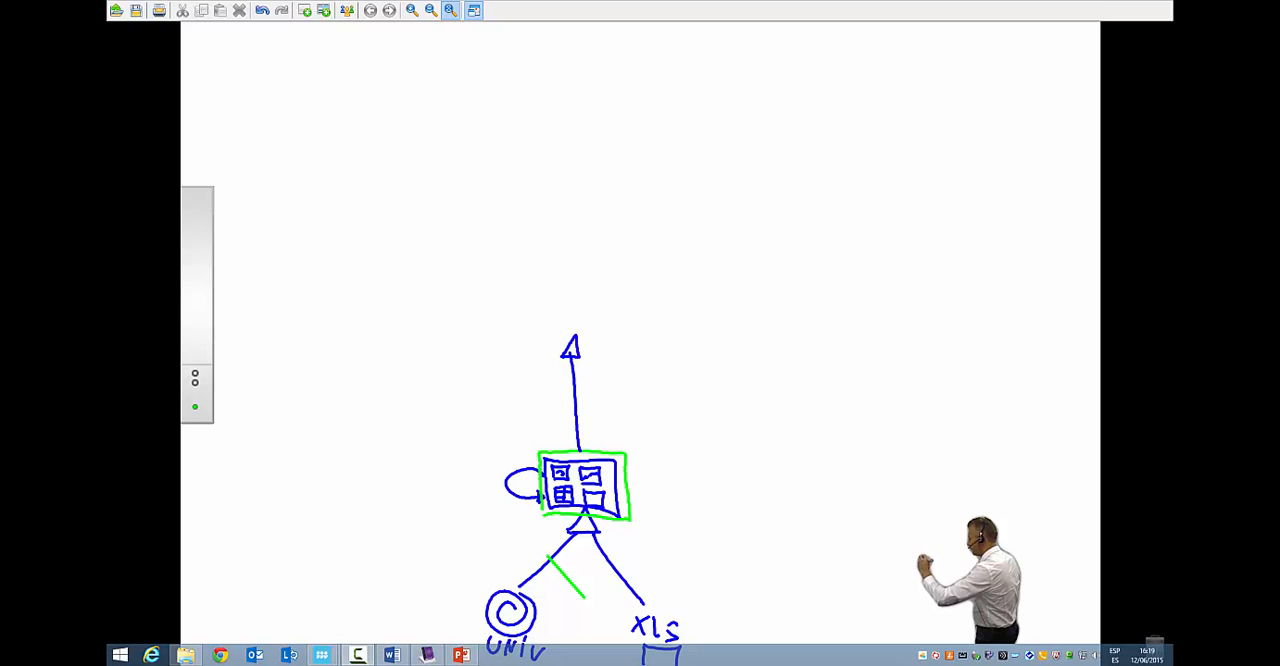
pyautogui.moveTo(554, 255)
pyautogui.mouseDown()
pyautogui.moveTo(522, 260)
pyautogui.moveTo(537, 316)
pyautogui.moveTo(608, 330)
pyautogui.moveTo(672, 310)
pyautogui.moveTo(660, 262)
pyautogui.moveTo(598, 244)
pyautogui.moveTo(555, 250)
pyautogui.moveTo(574, 298)
pyautogui.moveTo(624, 302)
pyautogui.mouseUp()
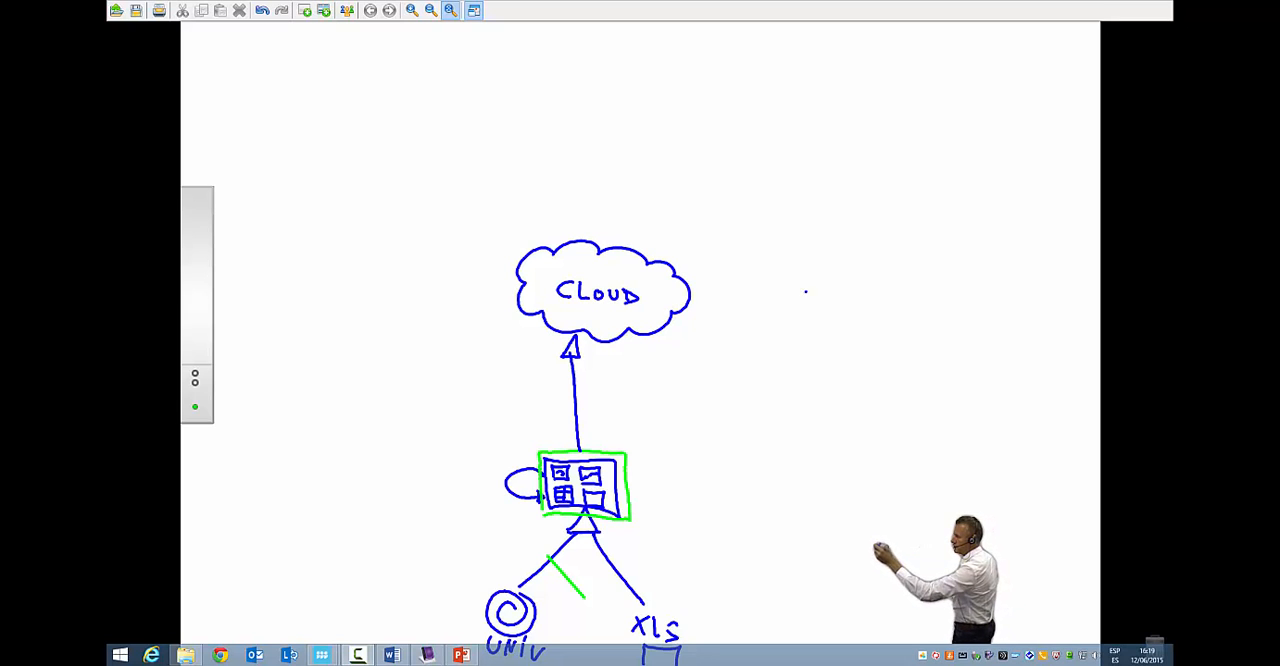
pyautogui.moveTo(806, 291); pyautogui.dragTo(701, 301)
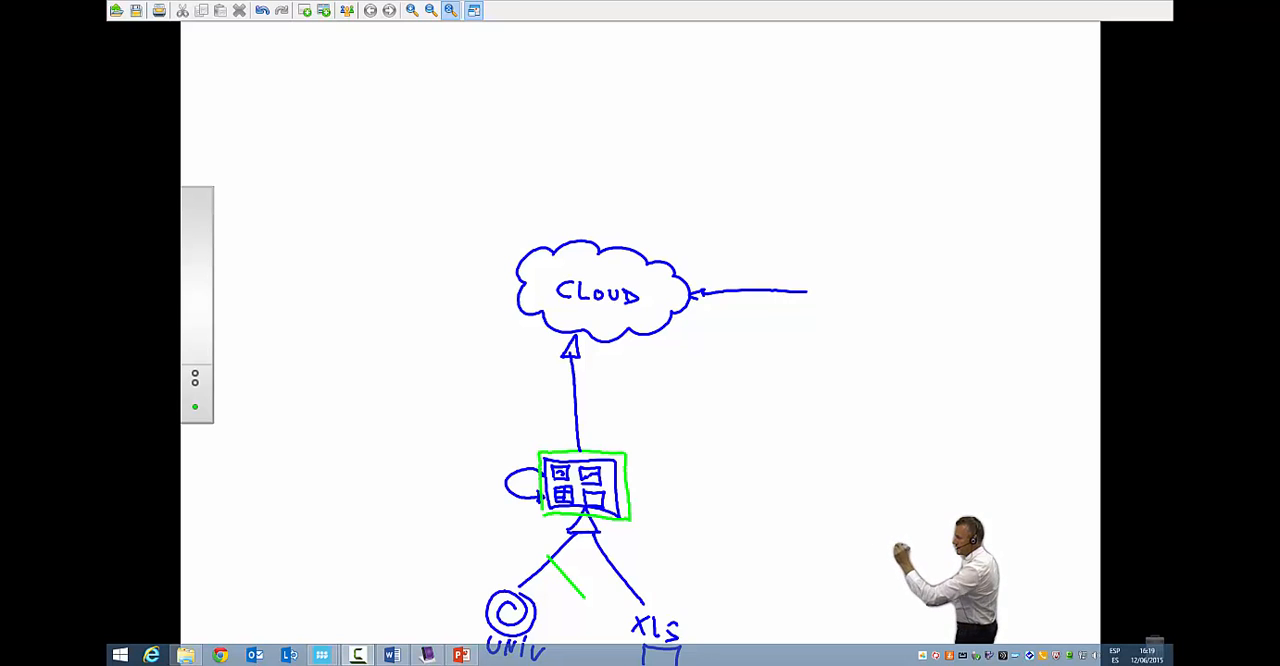
pyautogui.moveTo(816, 264)
pyautogui.mouseDown()
pyautogui.moveTo(816, 336)
pyautogui.moveTo(890, 320)
pyautogui.moveTo(815, 350)
pyautogui.mouseUp()
pyautogui.moveTo(822, 276)
pyautogui.mouseDown()
pyautogui.moveTo(823, 346)
pyautogui.moveTo(864, 348)
pyautogui.moveTo(873, 322)
pyautogui.moveTo(828, 274)
pyautogui.mouseUp()
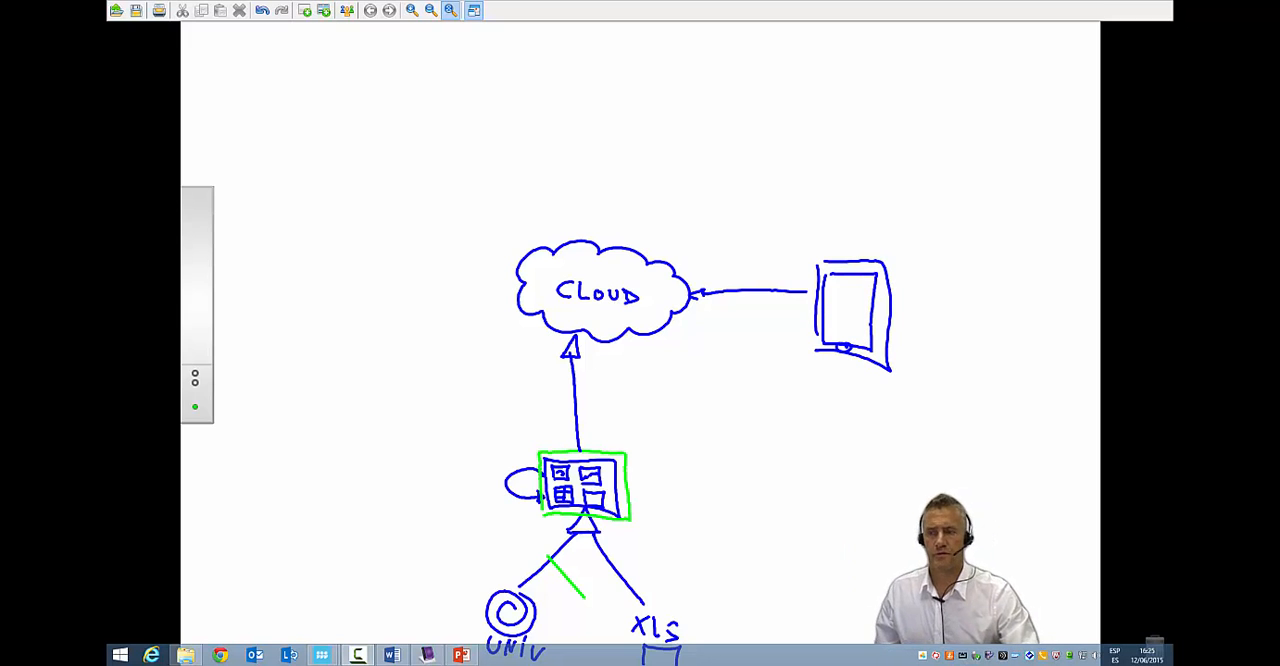